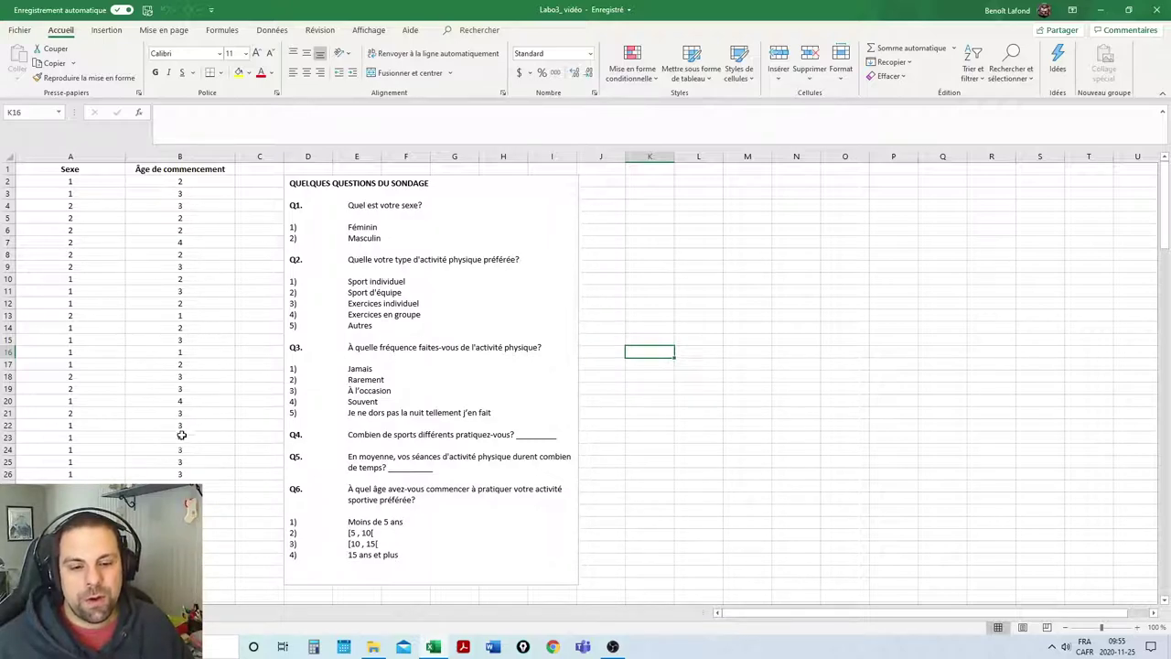
# - Rename the worksheet that contains the survey data
pyautogui.rightClick(91, 609)
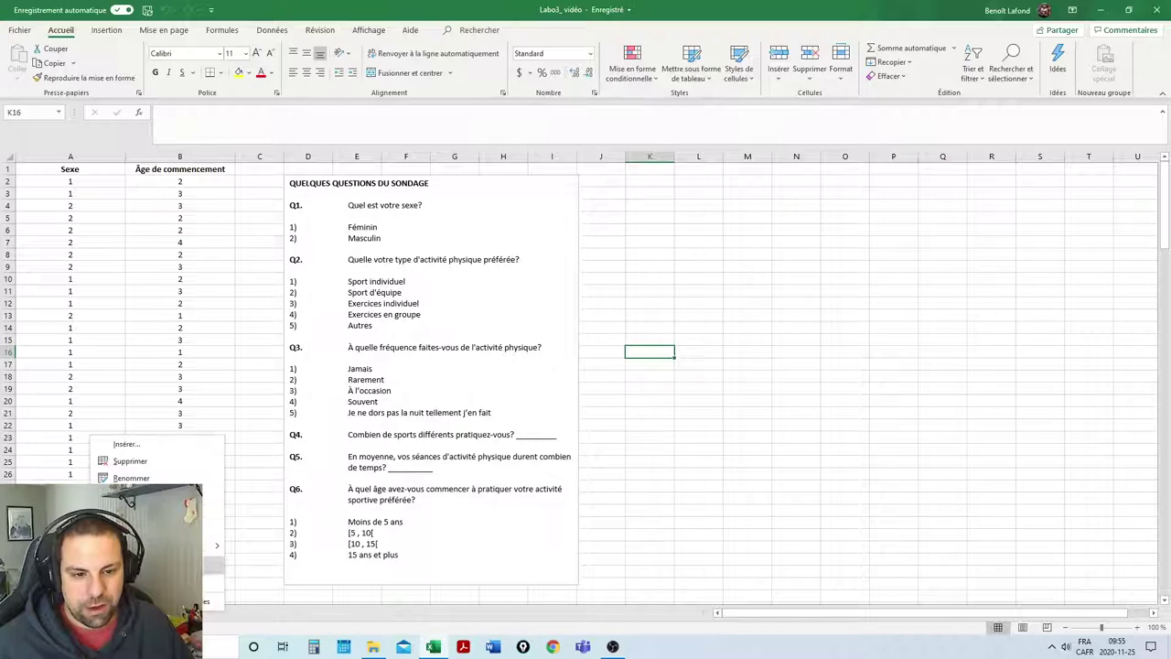
pyautogui.click(129, 476)
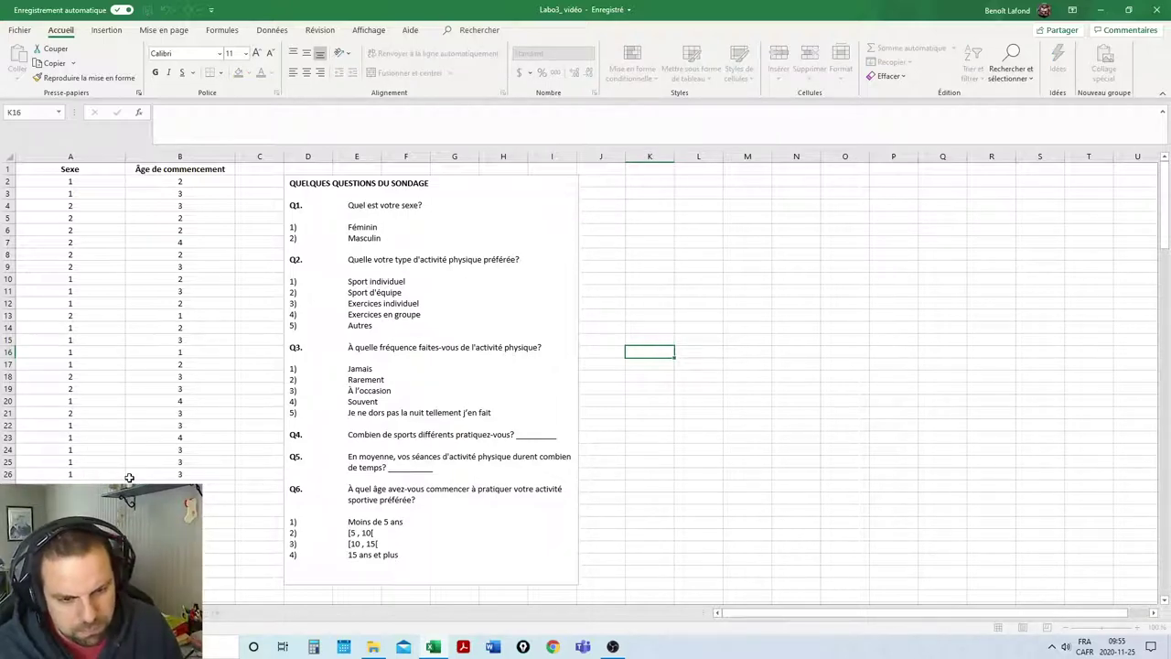
pyautogui.press('Return')
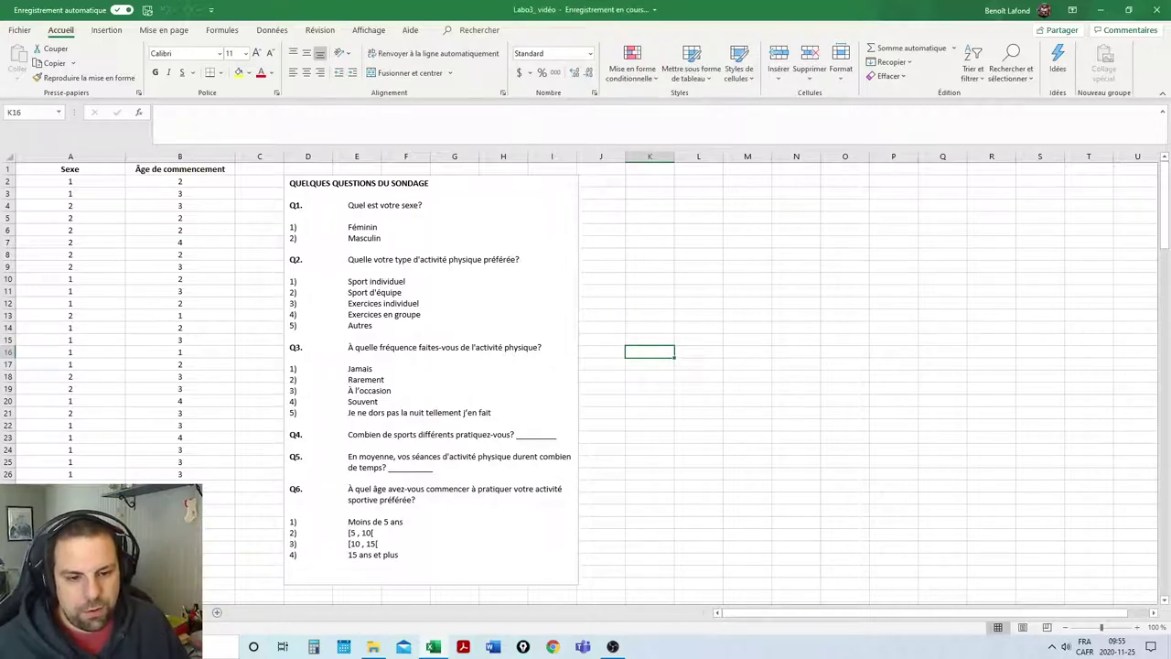
# - Rename the blank second worksheet as Labo3 and delete the extra empty worksheet
pyautogui.rightClick(137, 610)
pyautogui.click(268, 475)
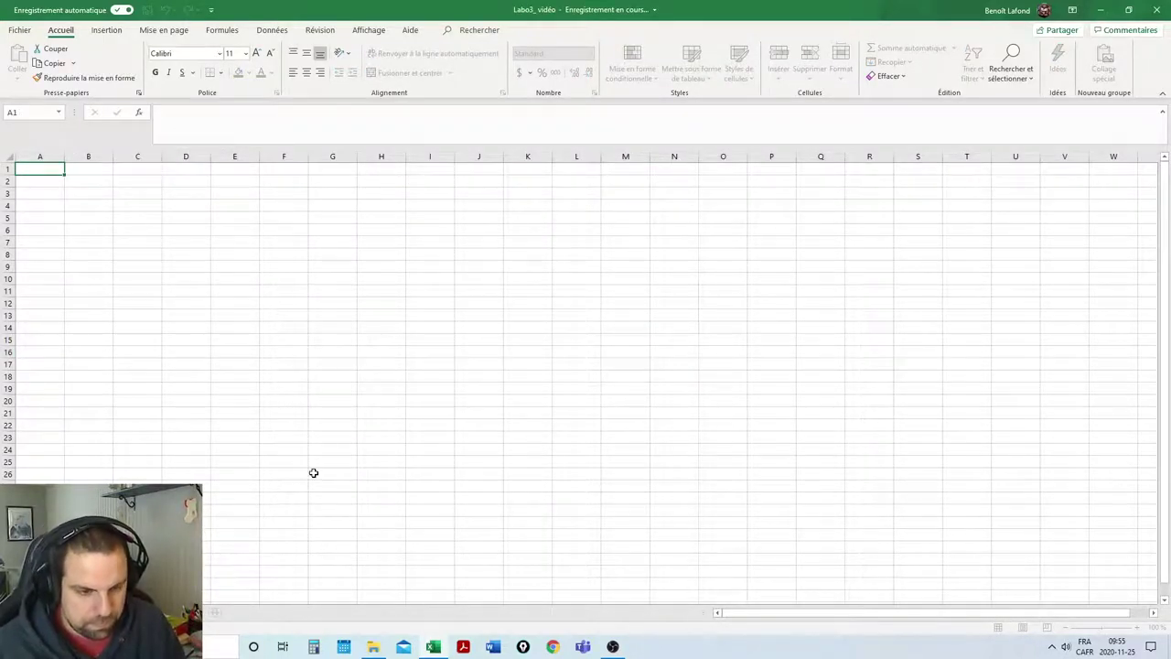
pyautogui.press('Return')
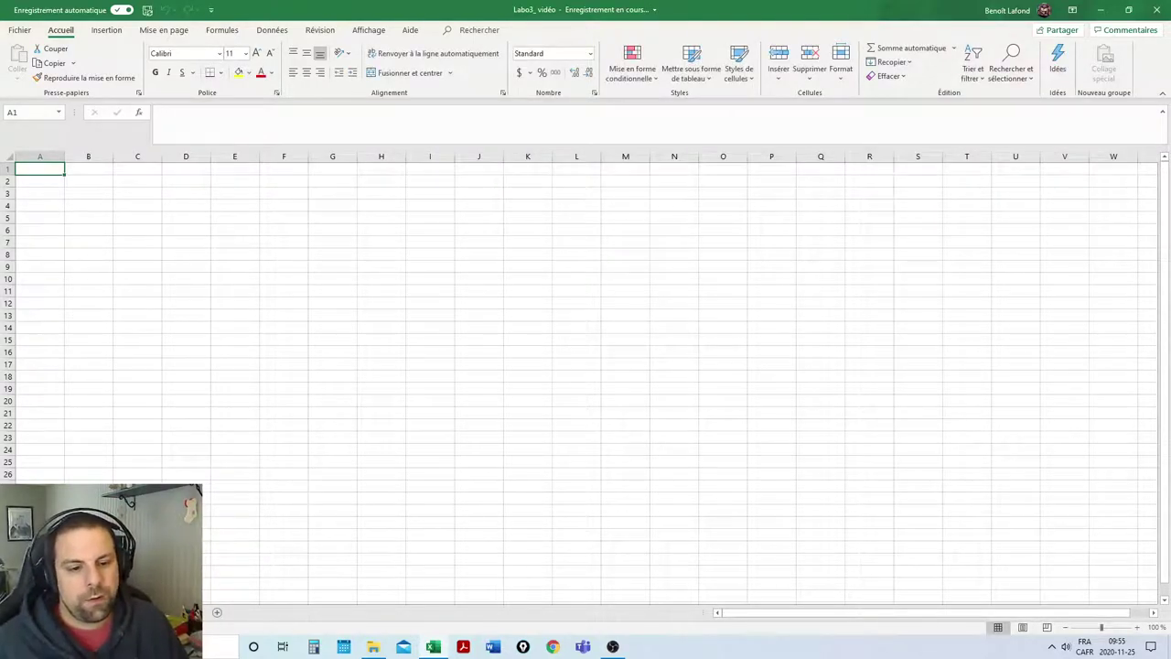
pyautogui.rightClick(180, 610)
pyautogui.click(253, 461)
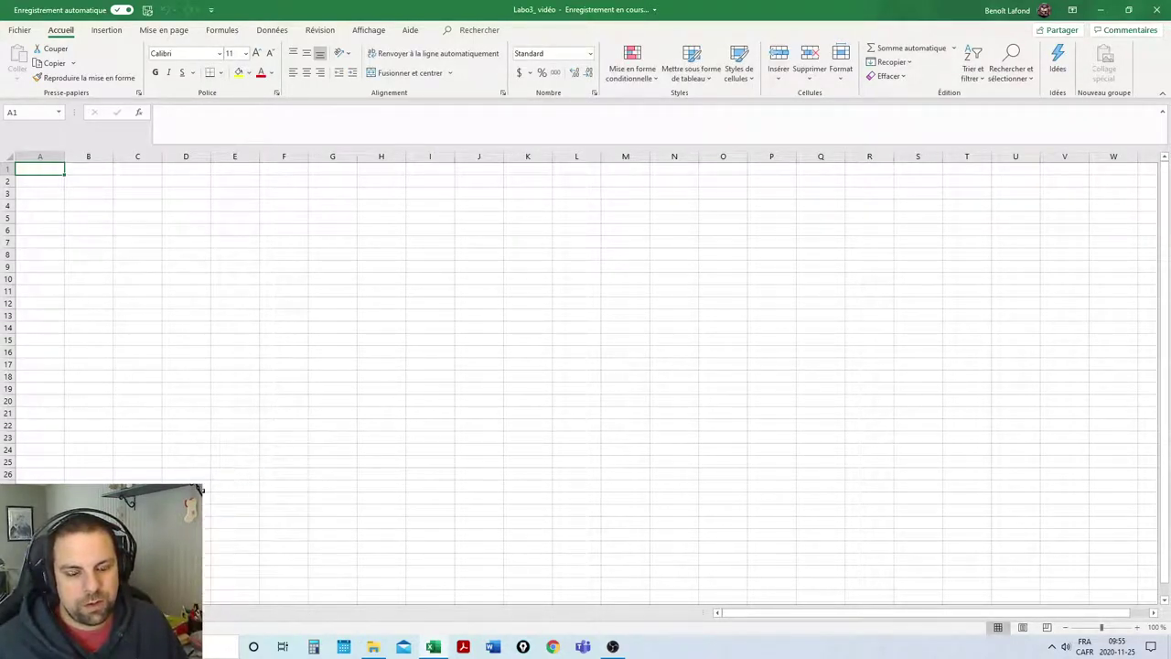
# - Define the name Échantillon for the survey data range A1:B153, including both column headings
pyautogui.click(119, 610)
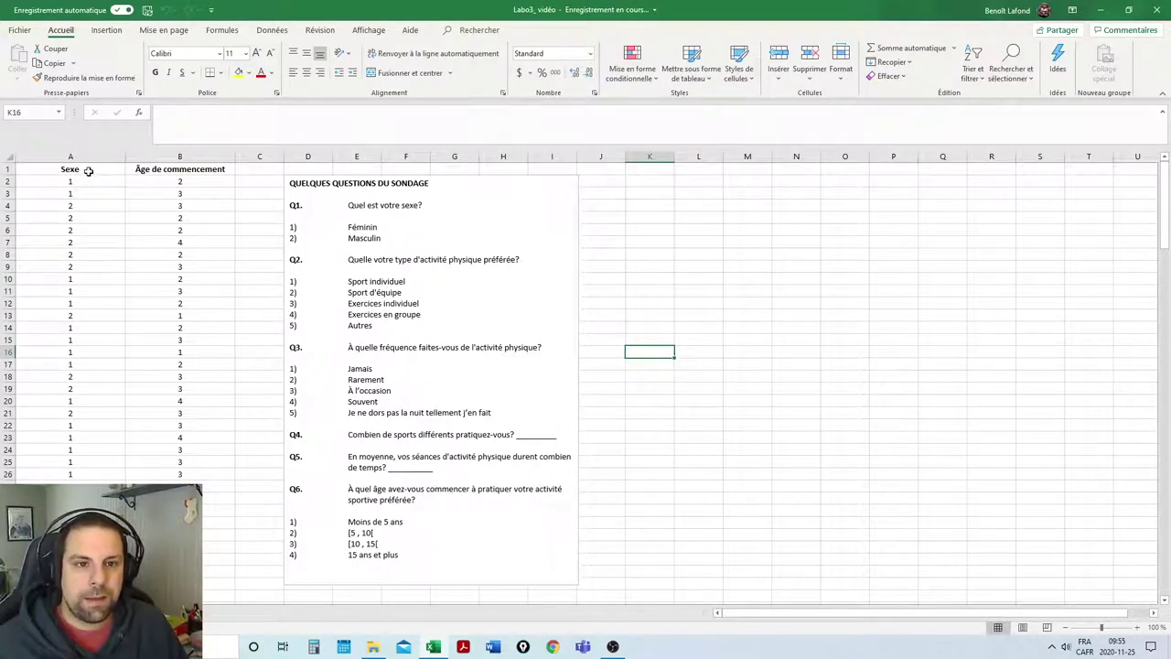
pyautogui.click(88, 171)
pyautogui.scroll(-20, 211, 427)
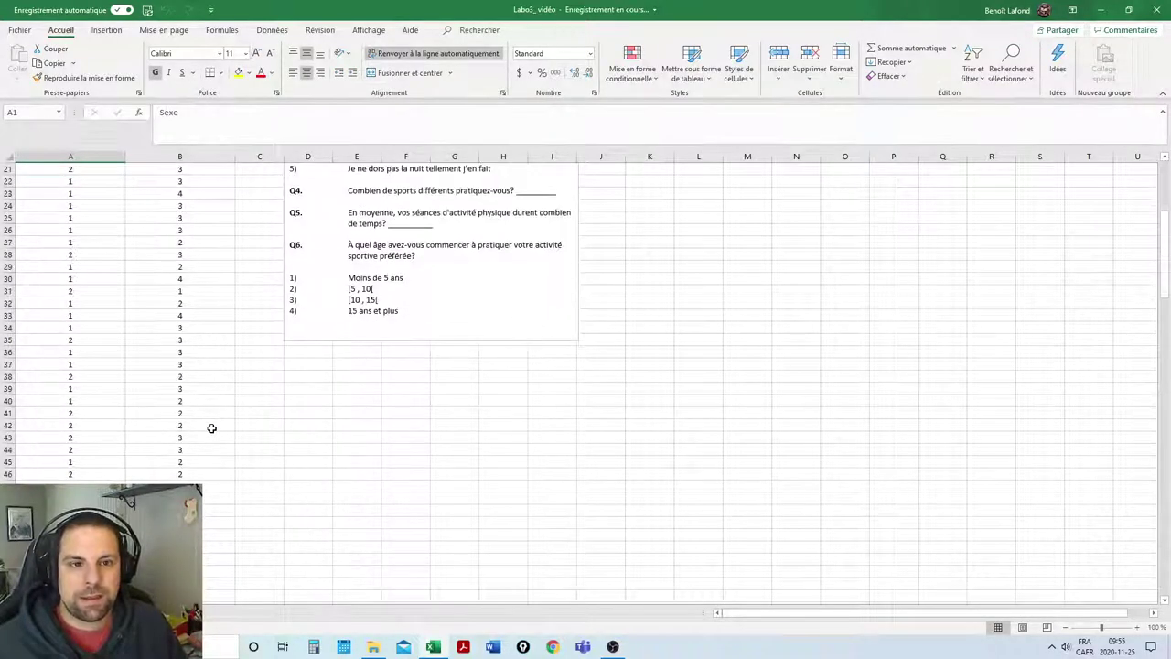
pyautogui.scroll(-20, 211, 427)
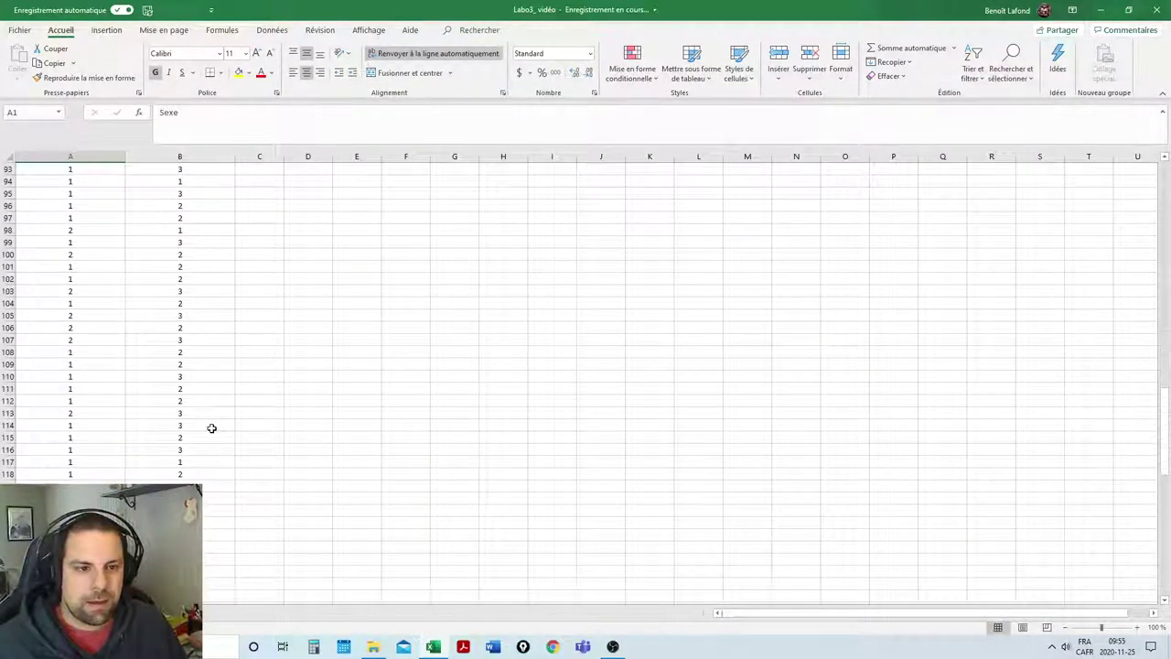
pyautogui.scroll(20, 192, 425)
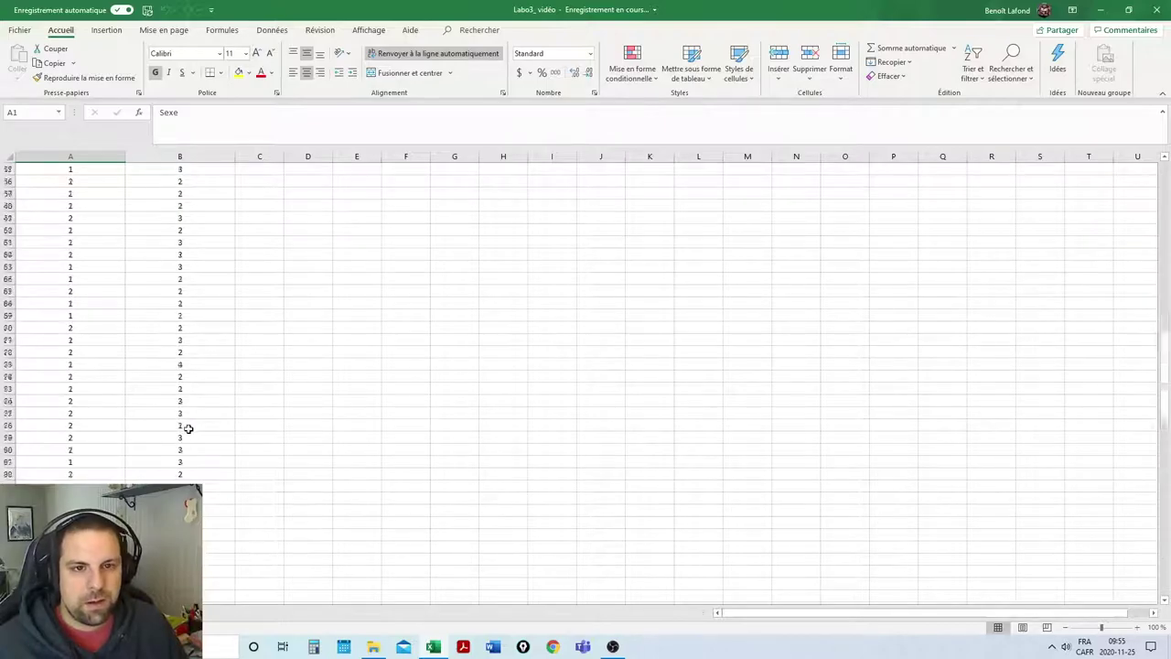
pyautogui.scroll(-8, 138, 364)
pyautogui.scroll(-20, 139, 363)
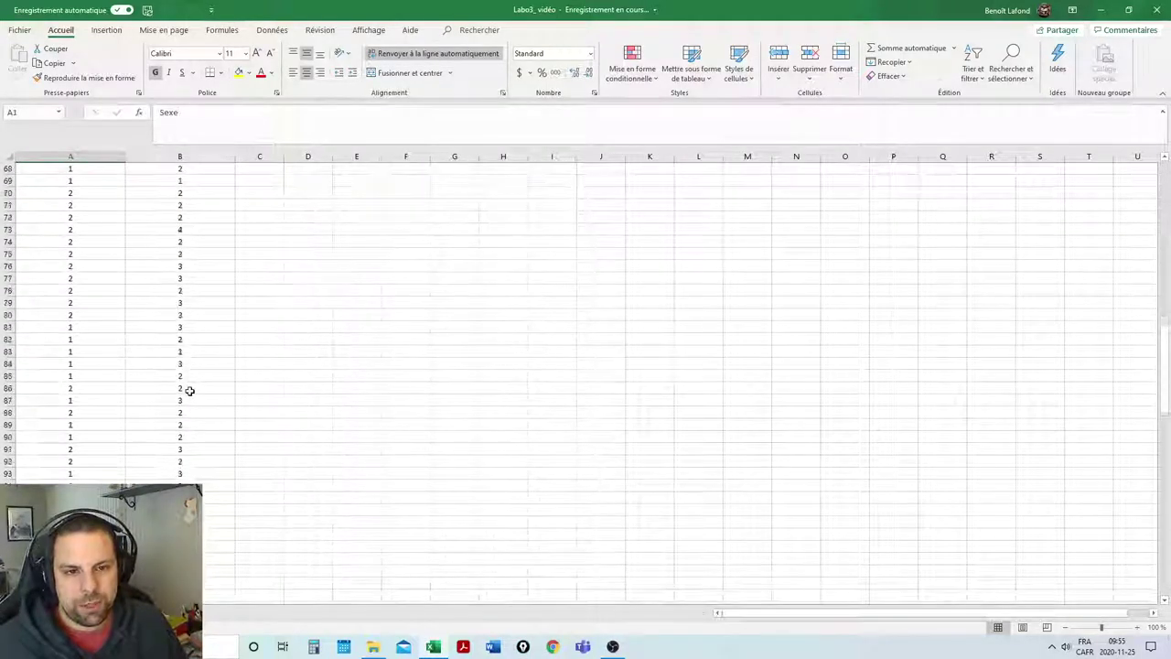
pyautogui.scroll(1, 193, 400)
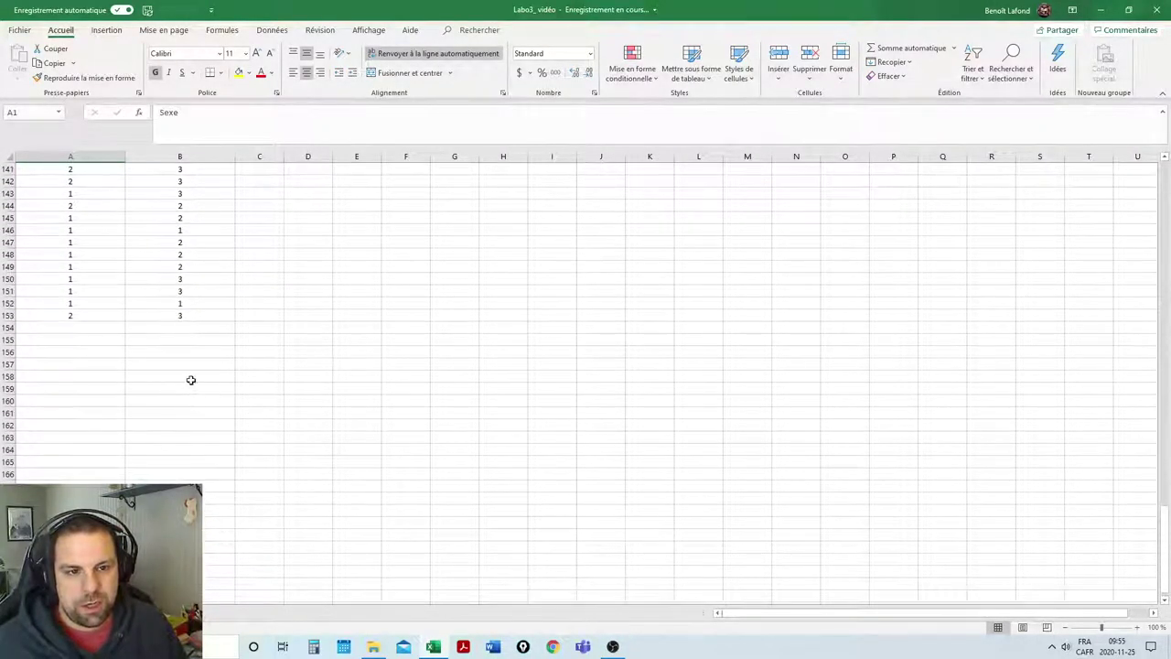
pyautogui.keyDown('shift'); pyautogui.click(186, 315); pyautogui.keyUp('shift')
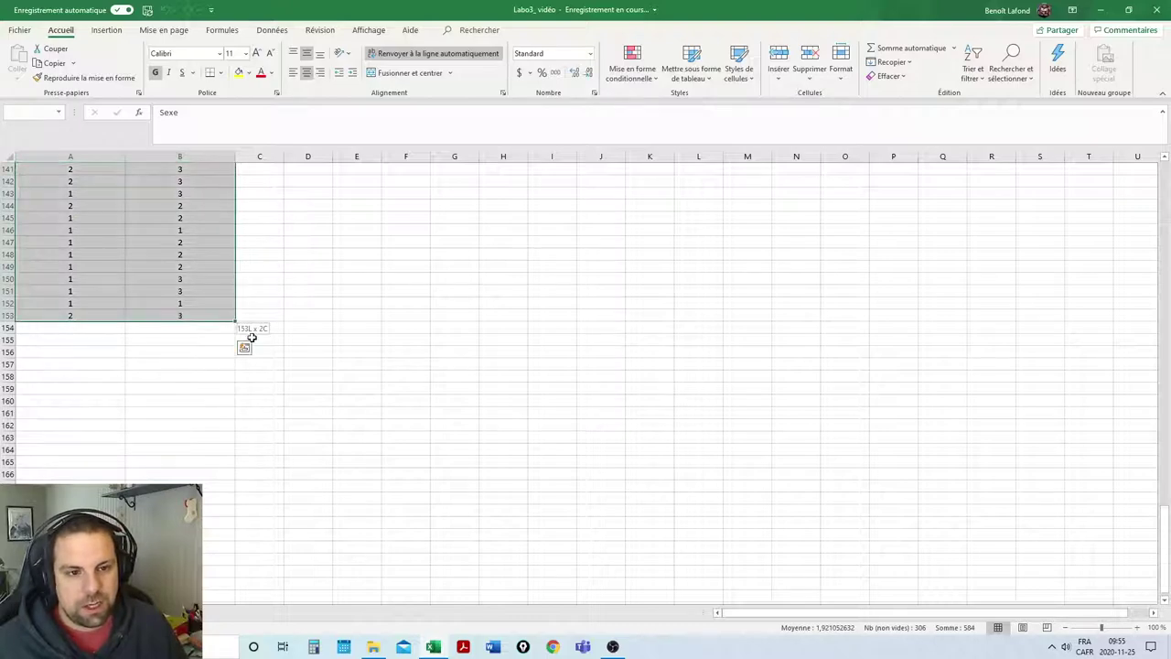
pyautogui.scroll(20, 206, 333)
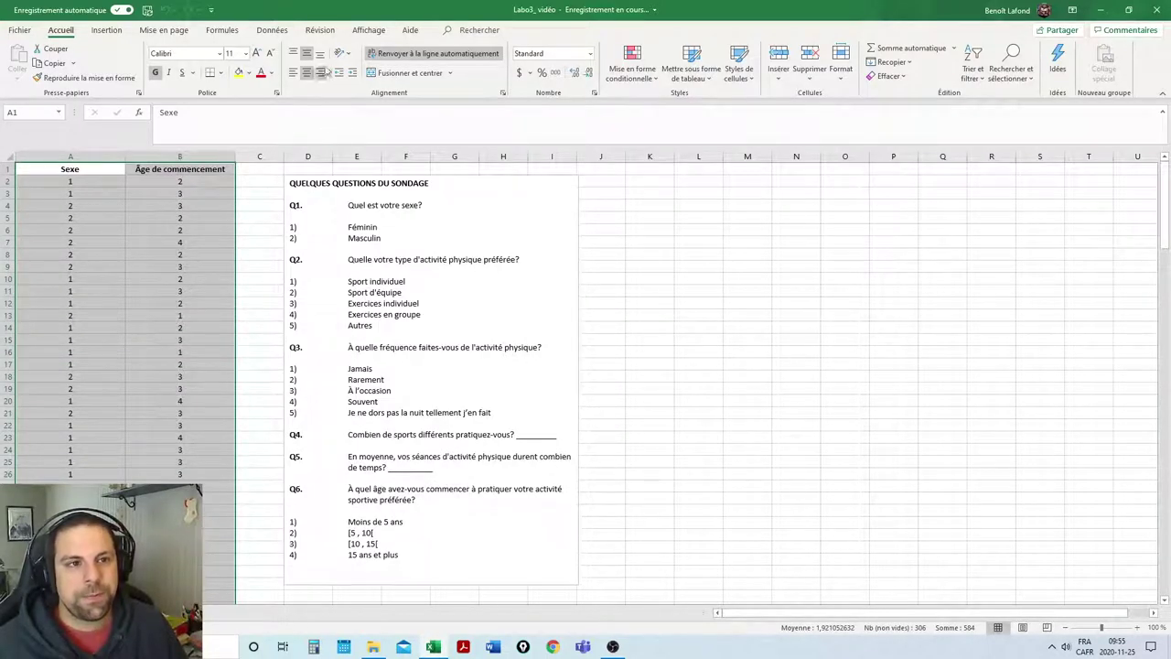
pyautogui.click(223, 30)
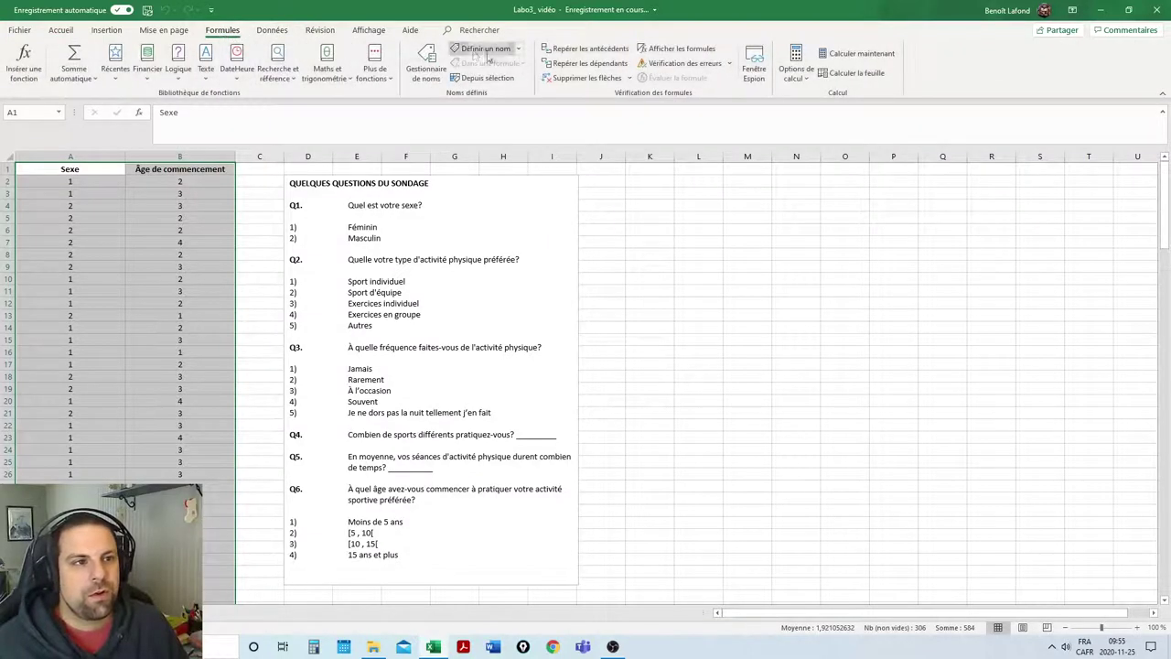
pyautogui.click(482, 49)
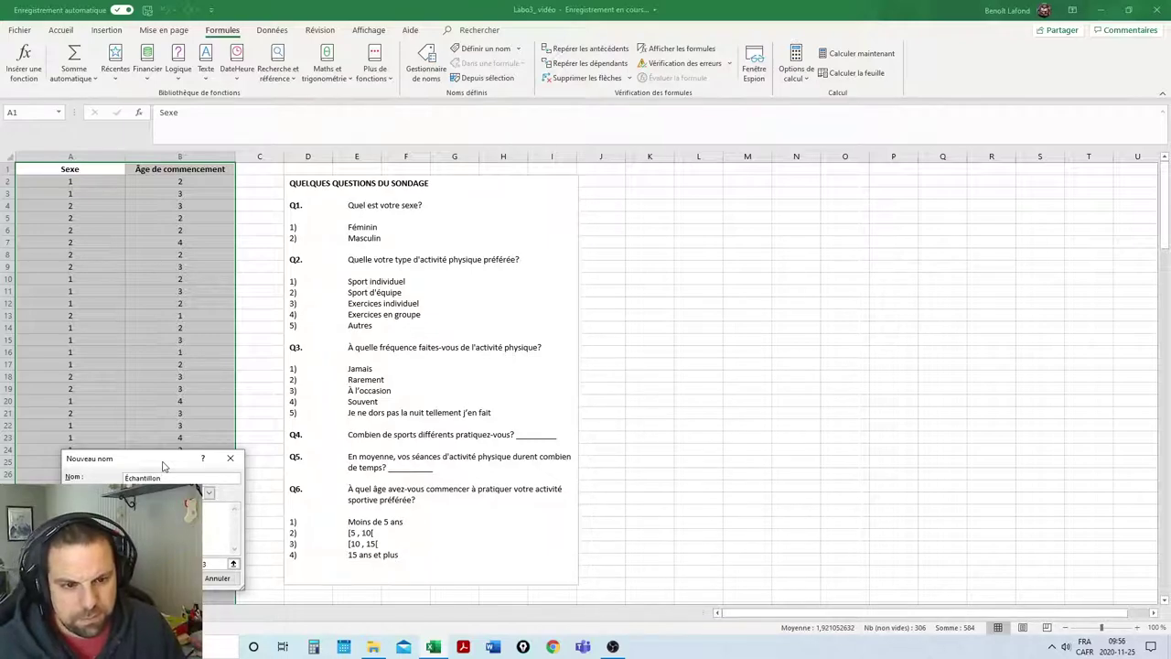
pyautogui.press('Return')
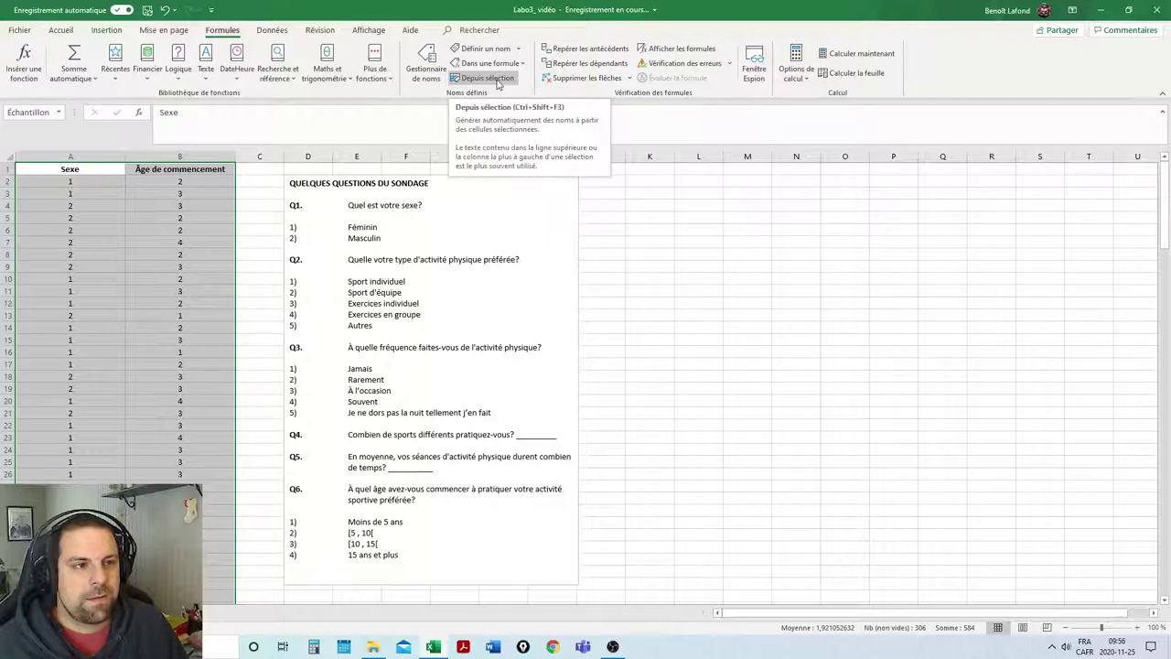
# - Create named ranges for the Sexe and Âge de commencement columns from their headings
pyautogui.click(498, 81)
pyautogui.press('Return')
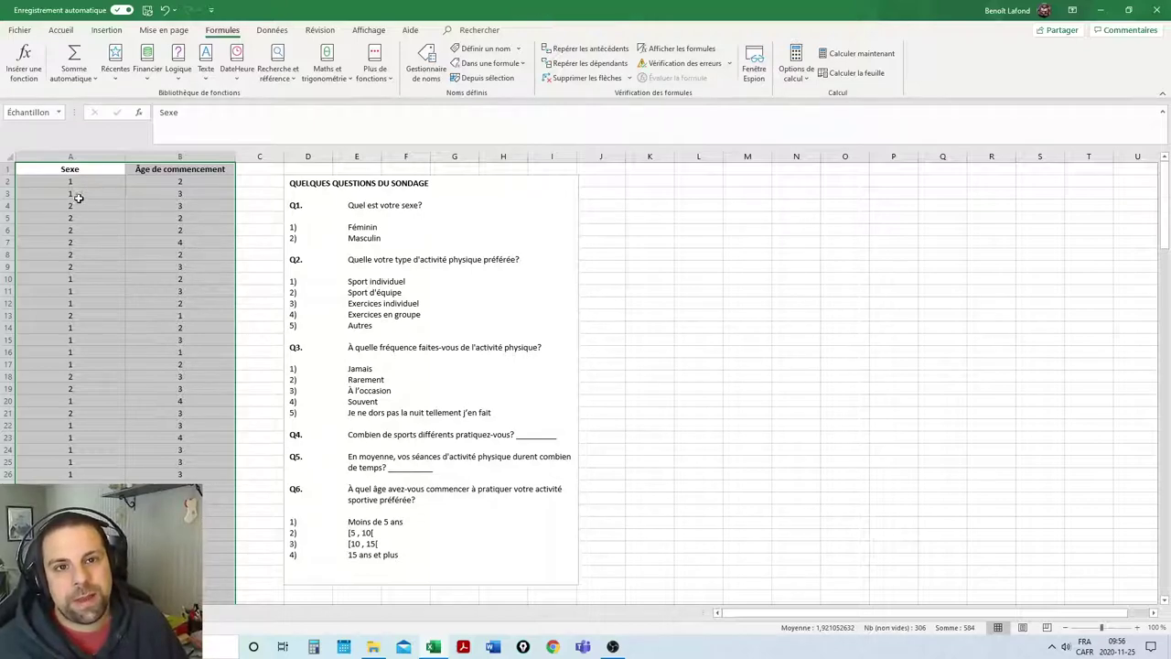
# - Check which cells the named ranges Échantillon and Âge_de_commencement cover
pyautogui.click(58, 114)
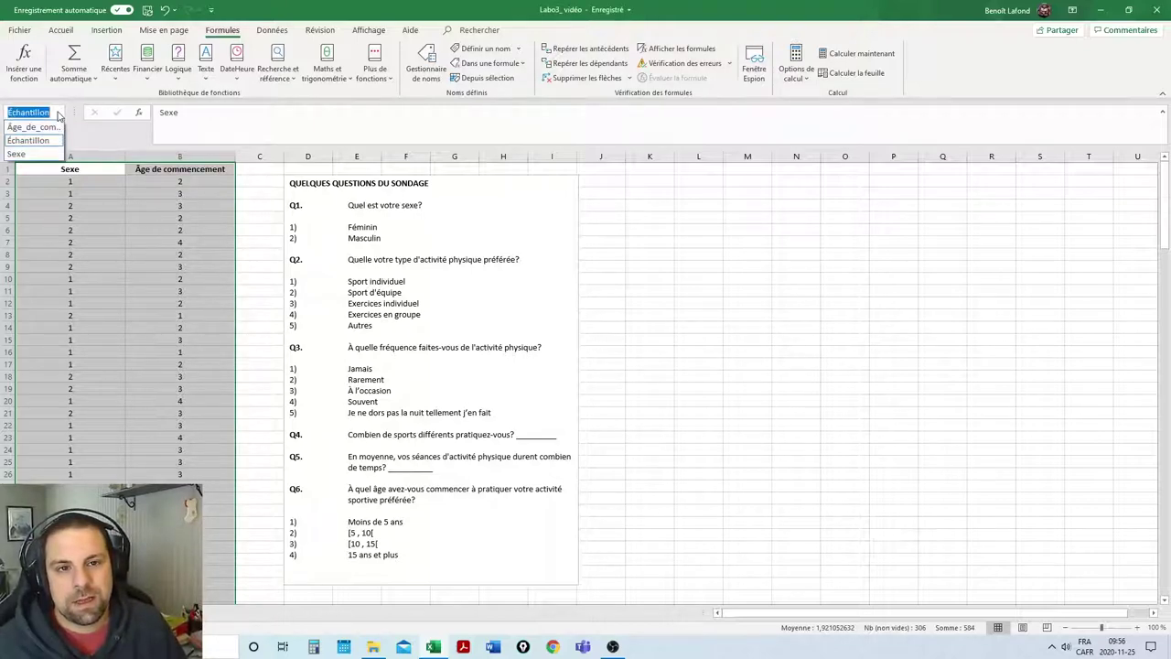
pyautogui.click(37, 140)
pyautogui.click(153, 231)
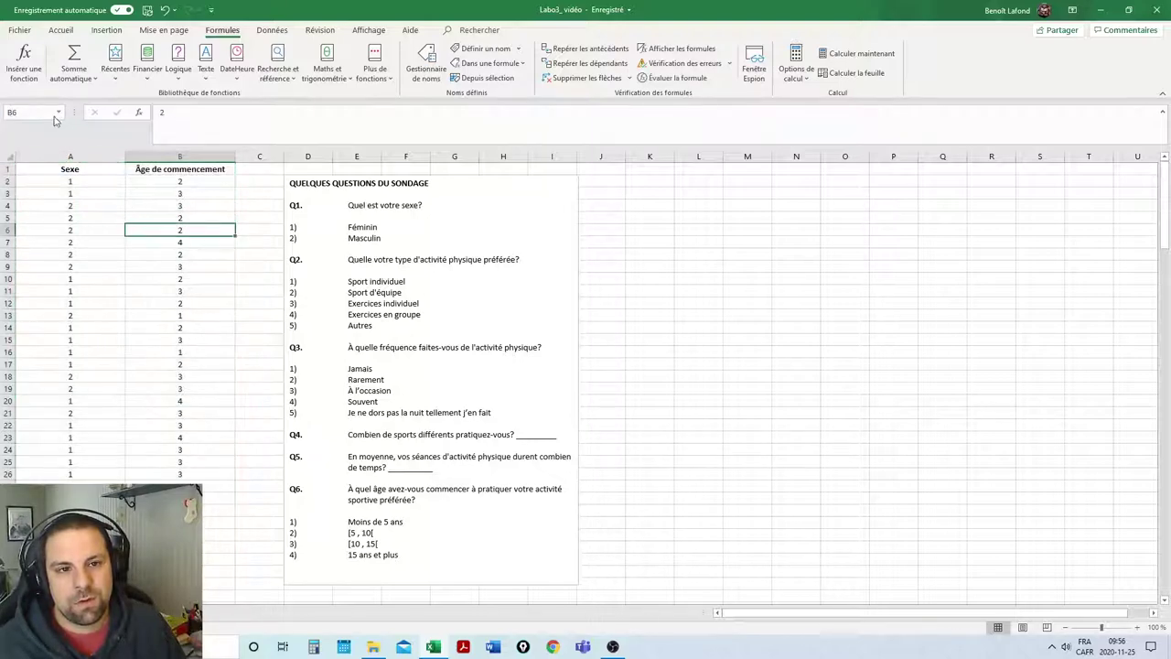
pyautogui.click(58, 115)
pyautogui.click(42, 140)
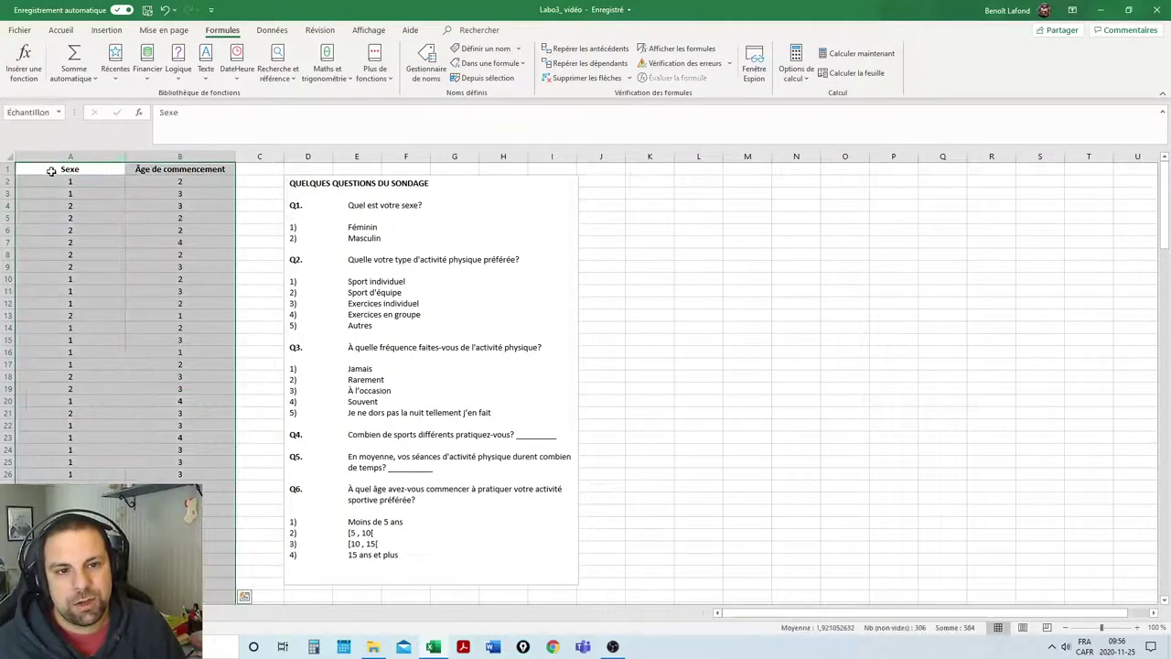
pyautogui.click(58, 112)
pyautogui.click(53, 131)
pyautogui.scroll(1, 146, 238)
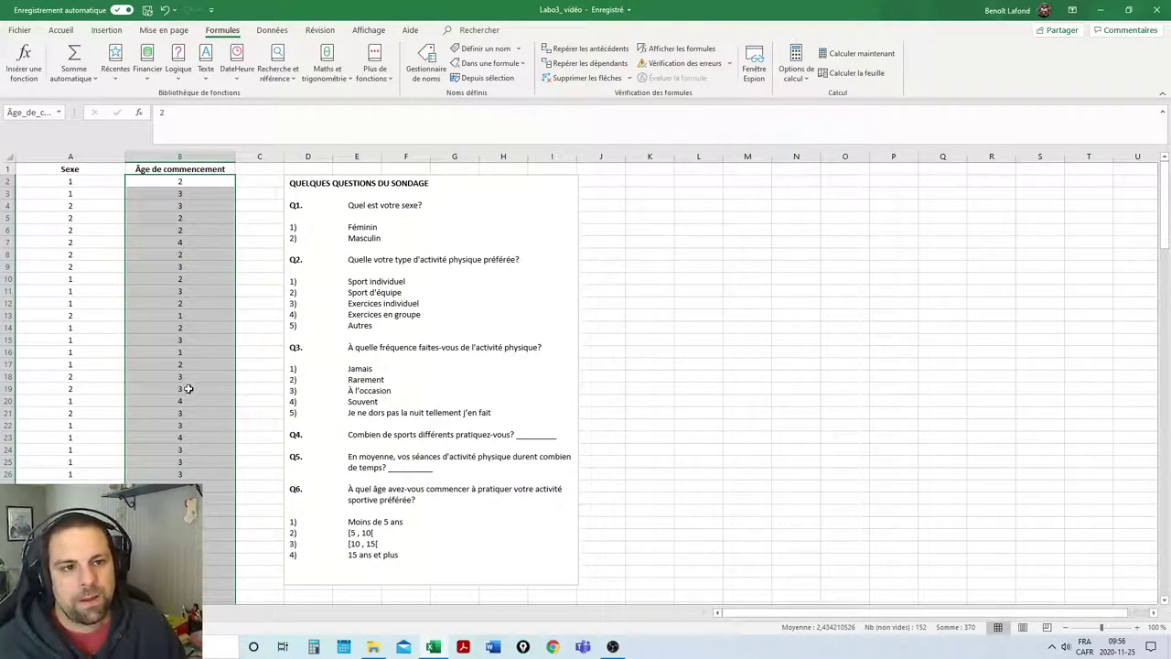
pyautogui.moveTo(92, 172); pyautogui.dragTo(91, 196)
pyautogui.click(91, 172)
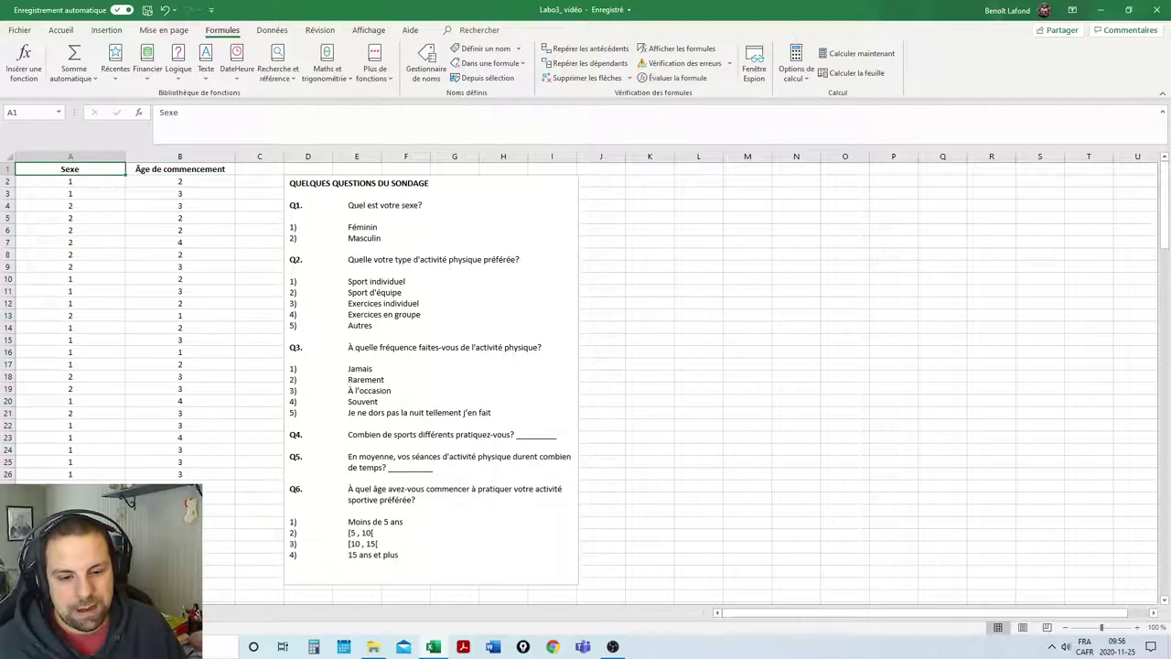
# - On the blank Labo3 sheet, enter the author's full name in cell A1
pyautogui.hotkey('shift', 'F11')
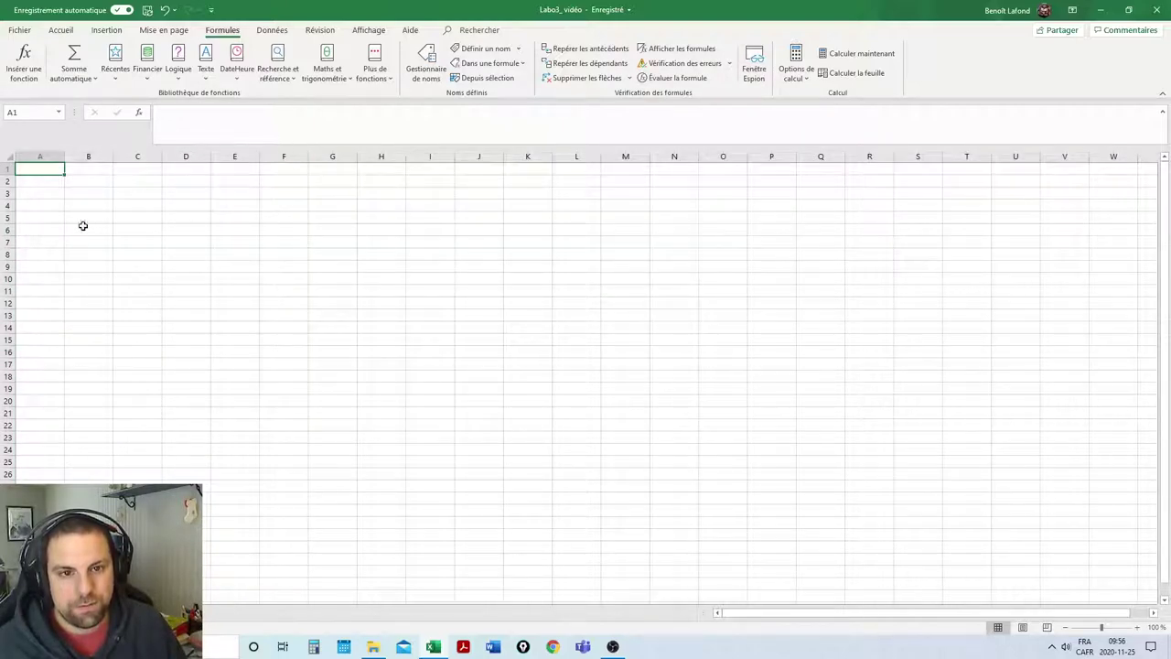
pyautogui.write('Benoit LAfond')
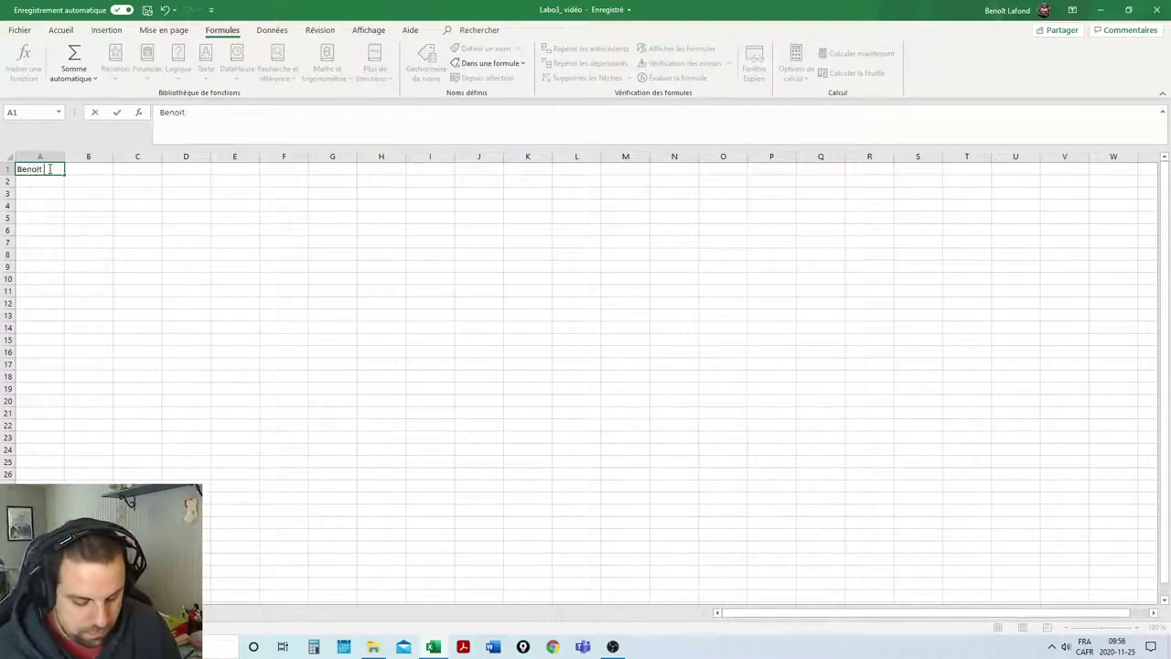
pyautogui.press('BackSpace')
pyautogui.press('BackSpace')
pyautogui.press('BackSpace')
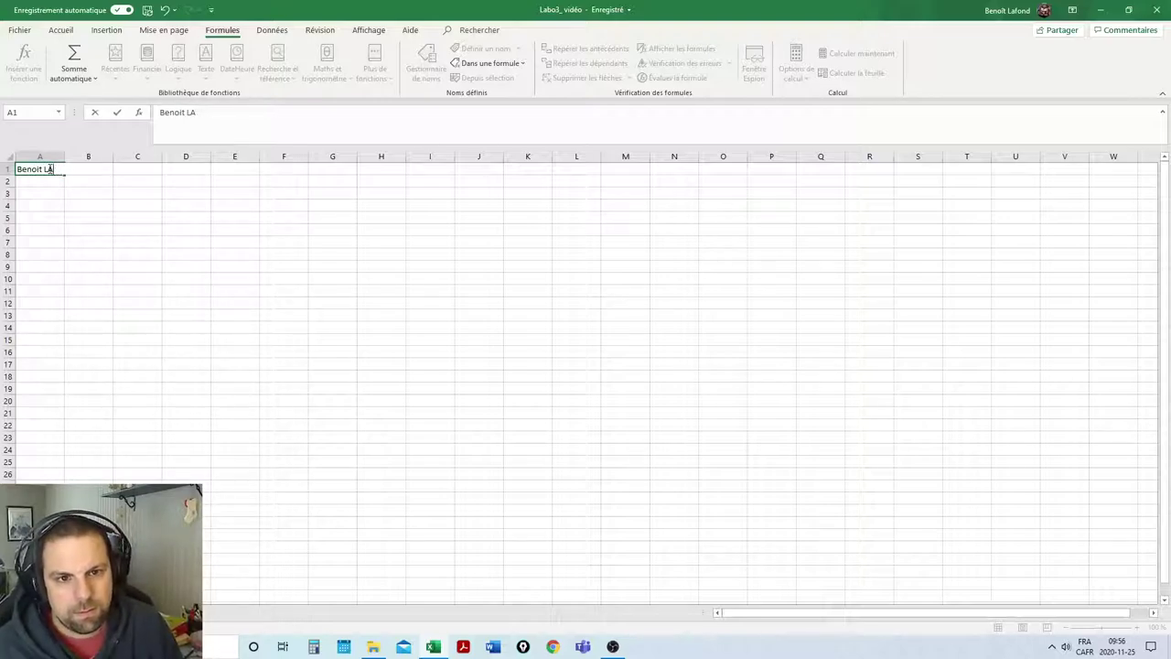
pyautogui.write('fond')
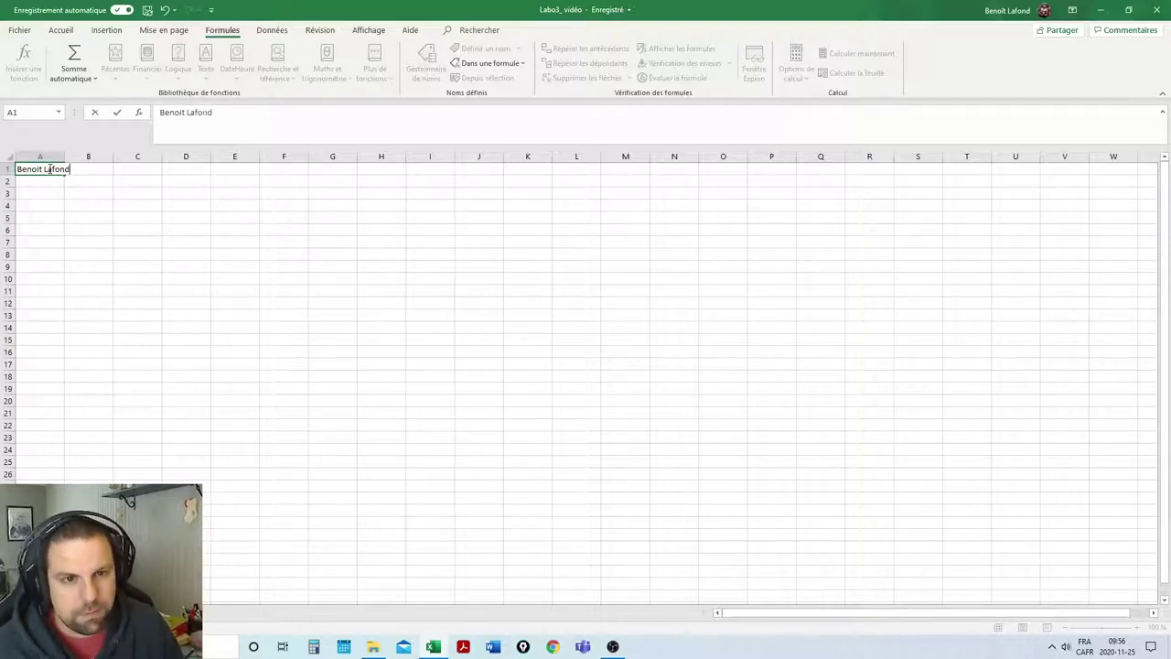
pyautogui.press('Return')
pyautogui.press('Return')
# - Insert a pivot table at cell A6 of the existing Labo3 sheet, using the named range Échantillon as its source
pyautogui.click(35, 230)
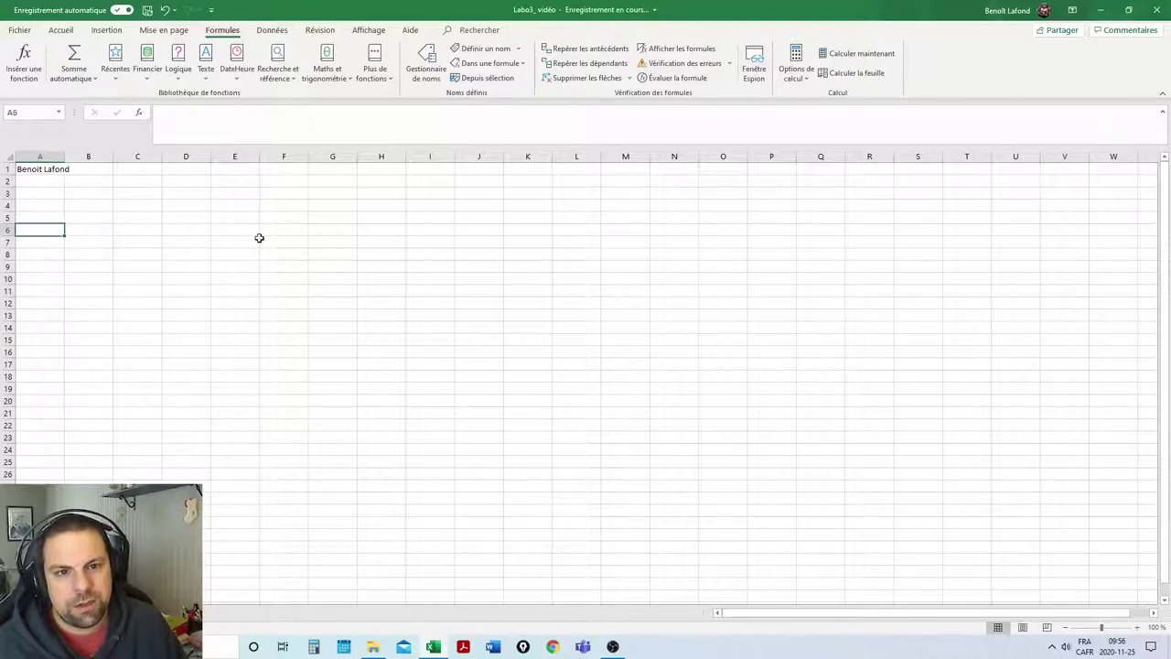
pyautogui.click(115, 35)
pyautogui.click(28, 63)
pyautogui.moveTo(171, 437); pyautogui.dragTo(560, 153)
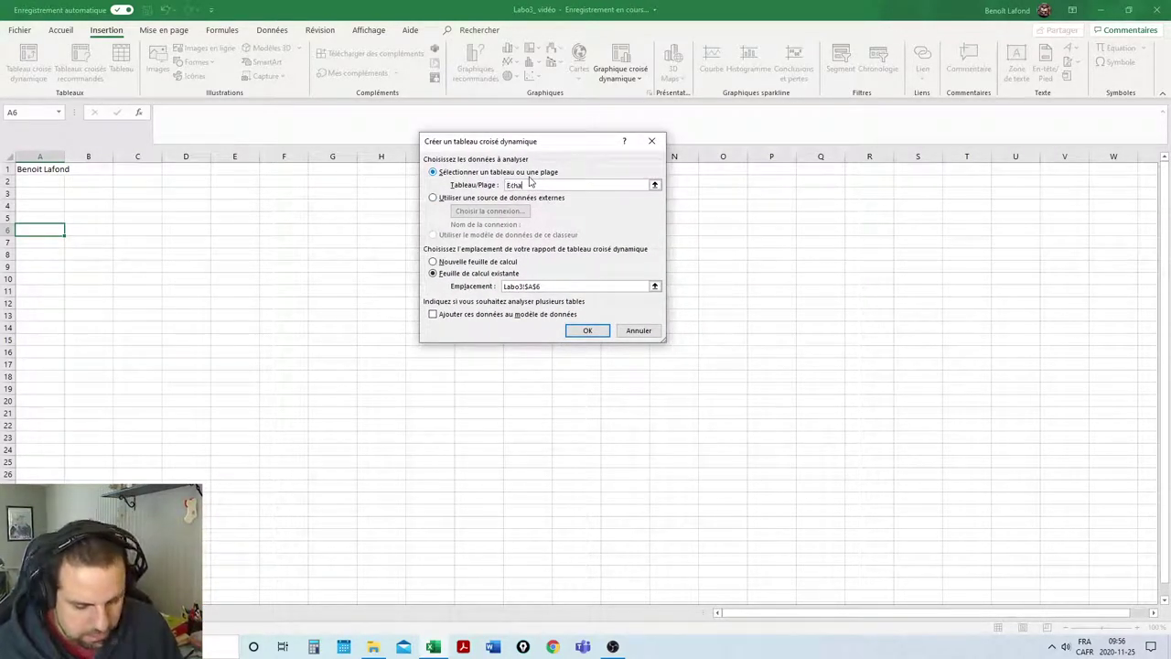
pyautogui.write('Echantillon')
pyautogui.press('Return')
pyautogui.click(587, 356)
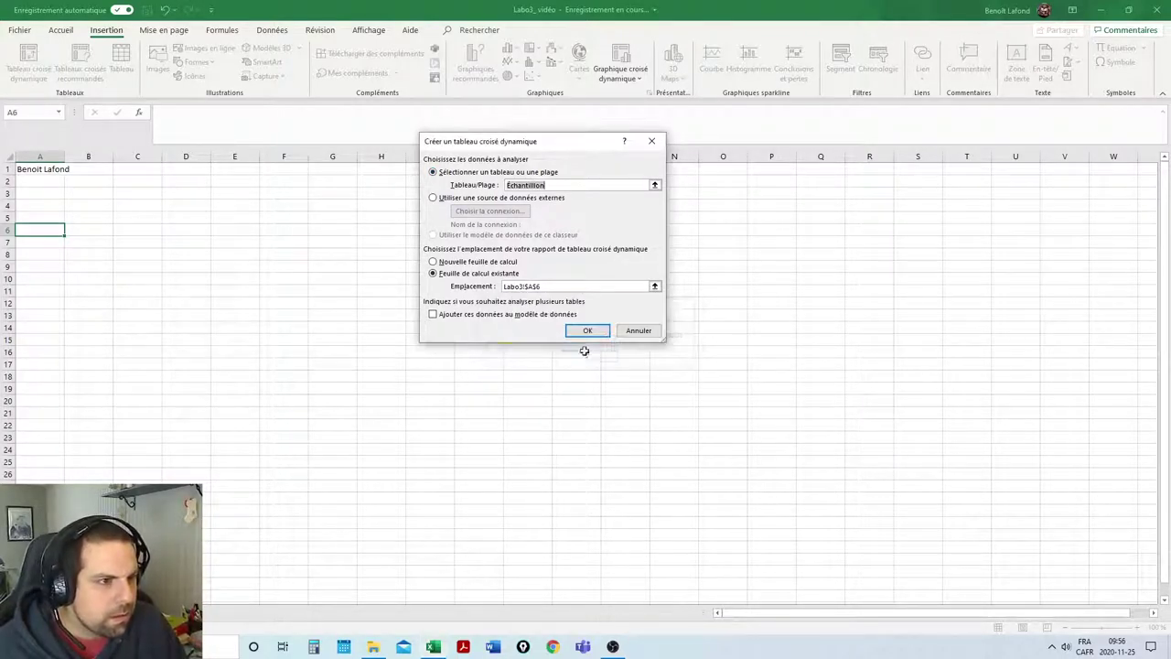
pyautogui.click(538, 186)
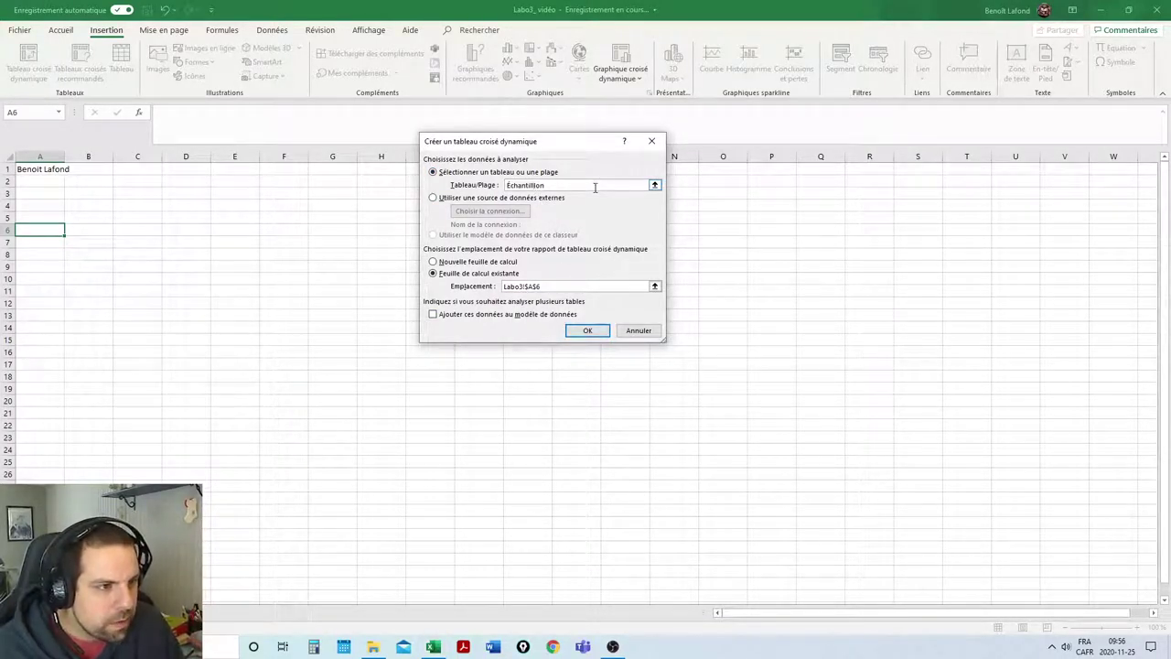
pyautogui.press('Return')
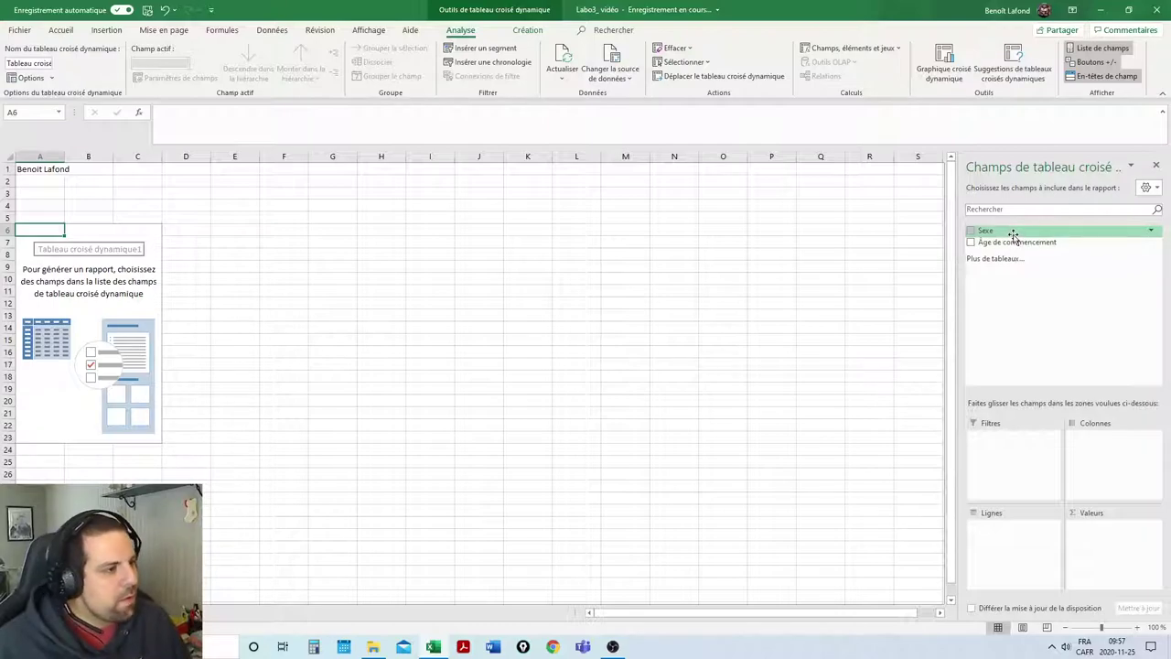
# - Place Sexe in the pivot table's columns and Âge de commencement in both its rows and values
pyautogui.moveTo(1013, 236); pyautogui.dragTo(1102, 437)
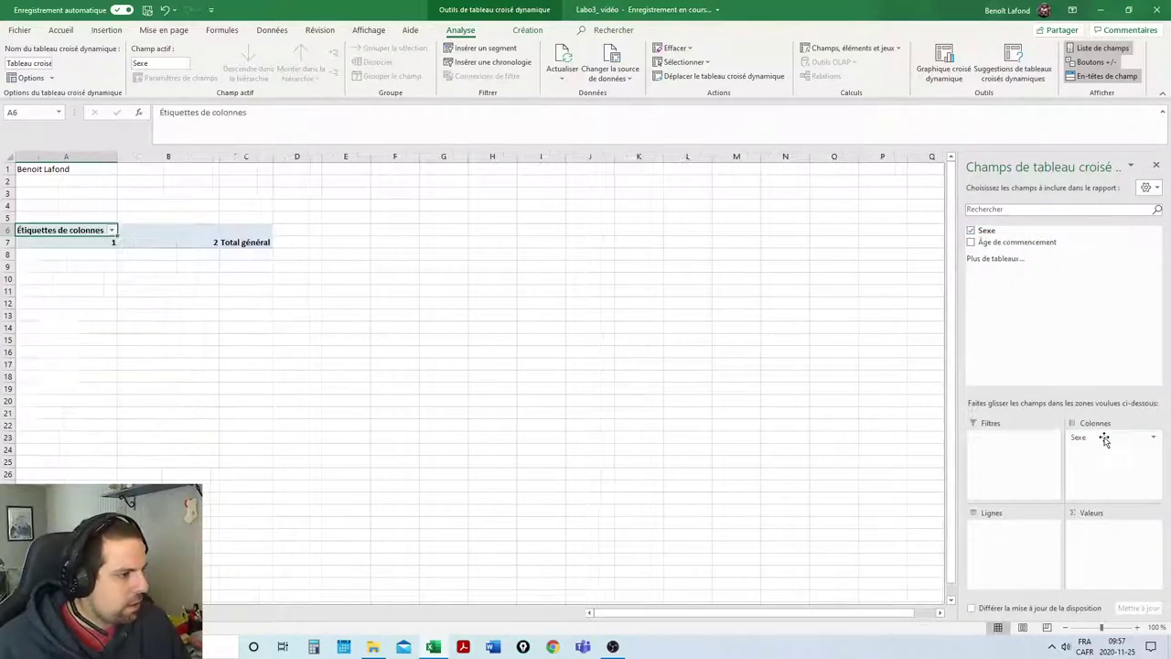
pyautogui.moveTo(1014, 242); pyautogui.dragTo(1011, 531)
pyautogui.moveTo(1017, 244); pyautogui.dragTo(1102, 538)
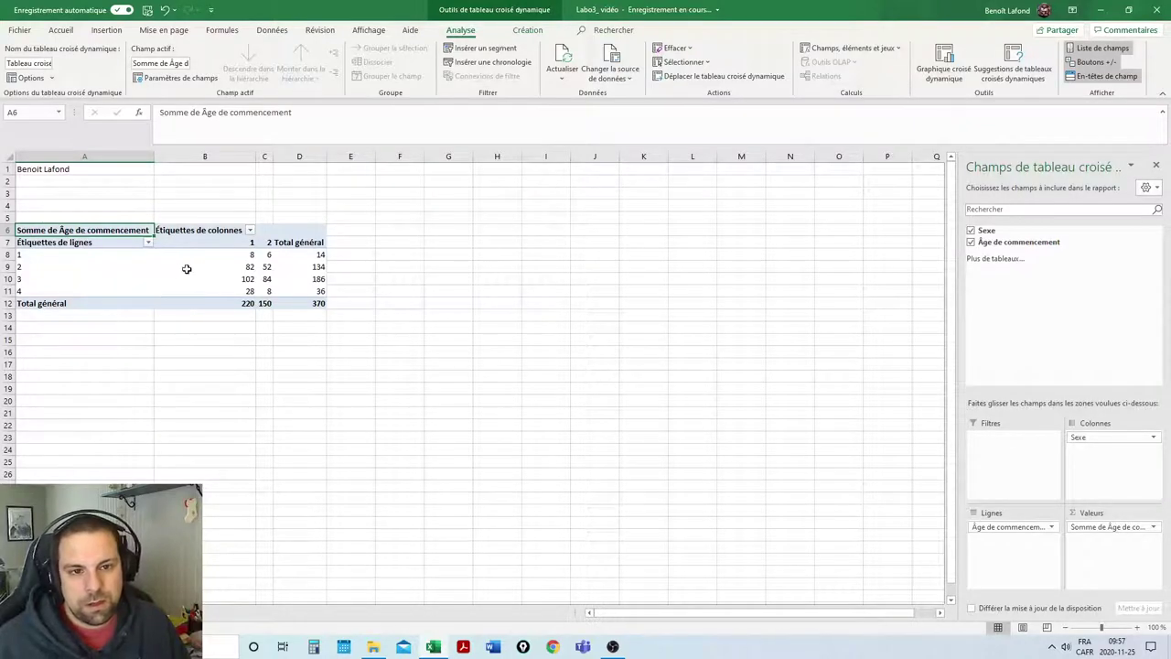
# - Change the pivot table's Âge de commencement value field to be summarized by Nombre instead of Somme
pyautogui.click(1101, 529)
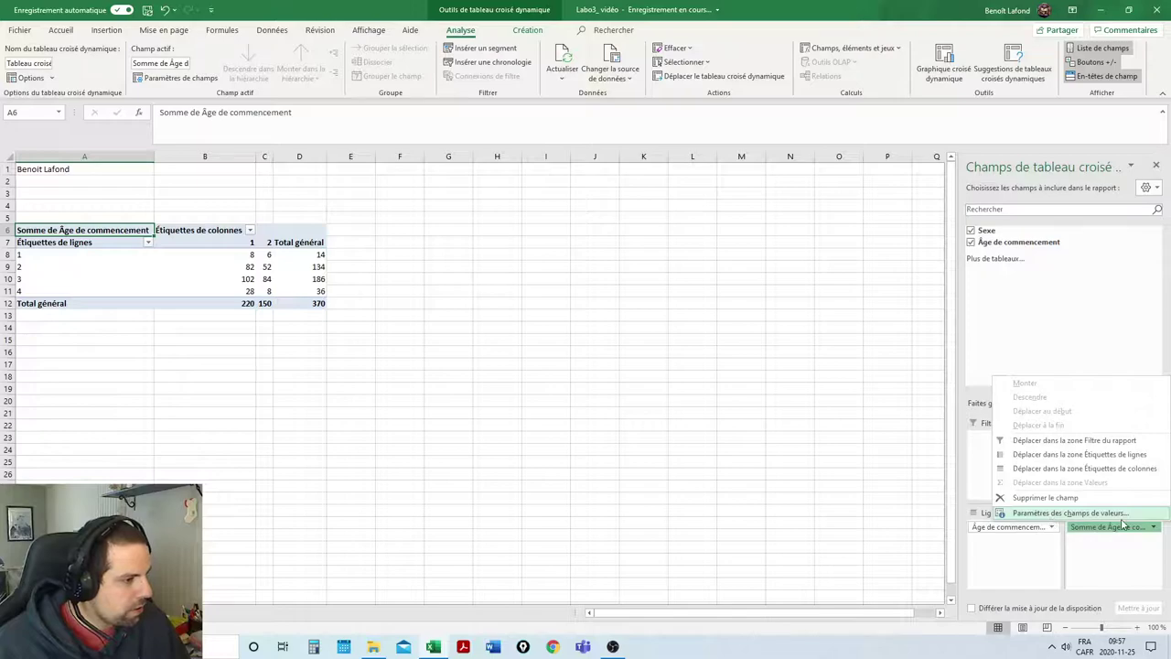
pyautogui.click(1121, 525)
pyautogui.click(1094, 526)
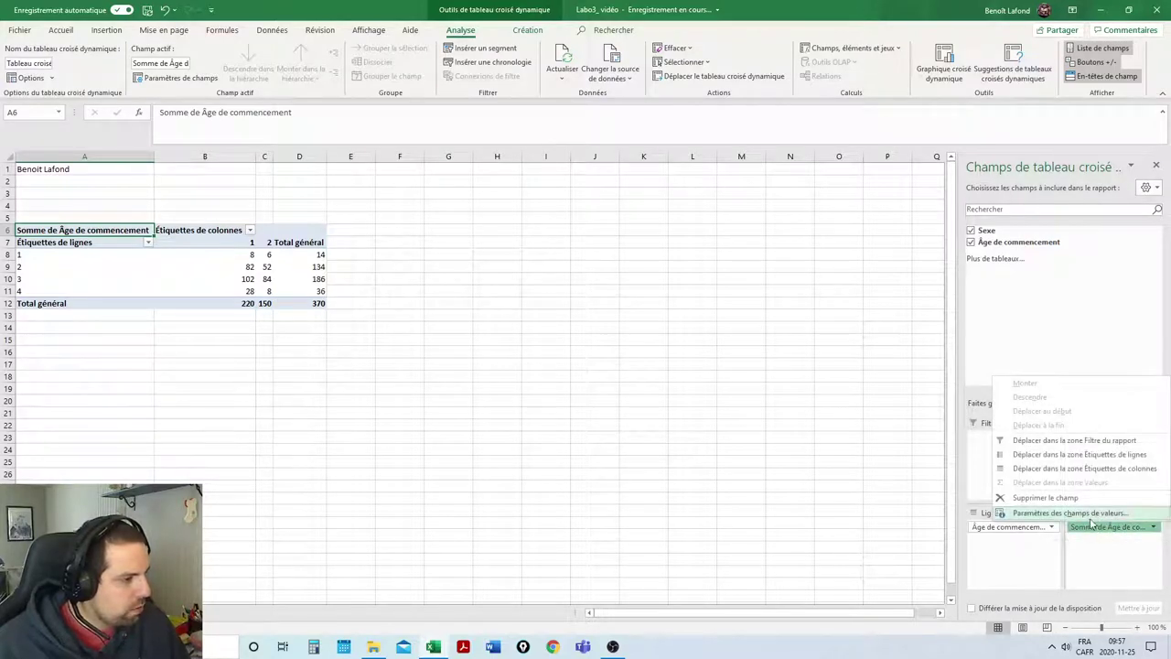
pyautogui.click(1088, 513)
pyautogui.click(450, 258)
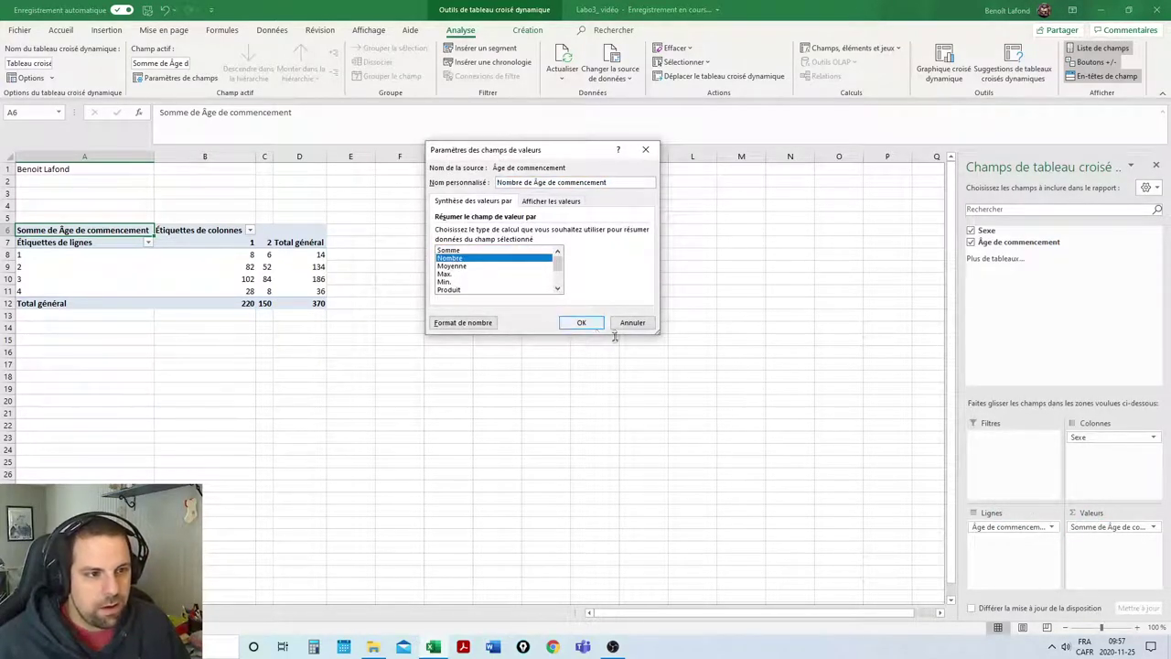
pyautogui.click(586, 323)
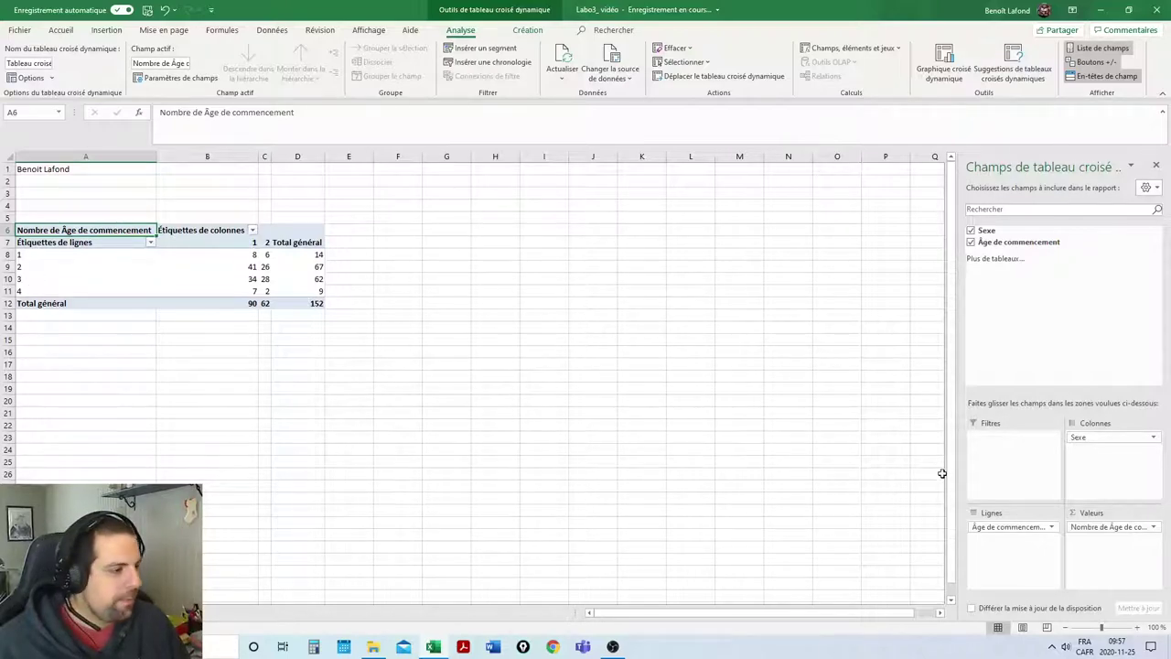
# - Show the Nombre de Âge de commencement values as % du total de la colonne
pyautogui.click(1101, 528)
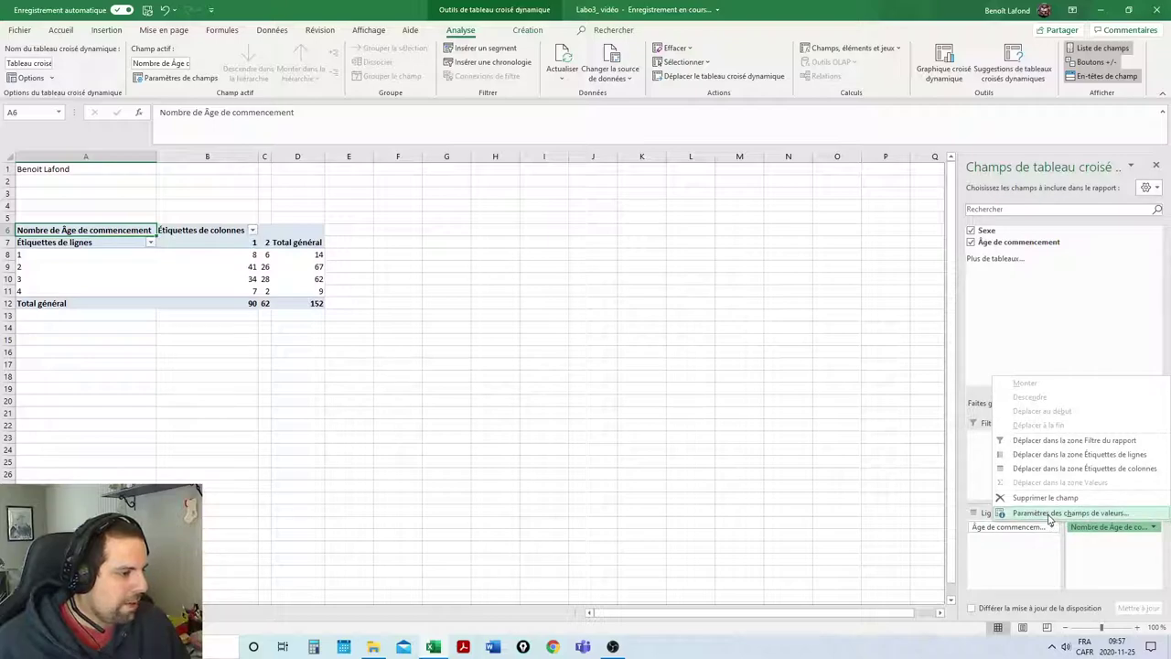
pyautogui.click(1049, 515)
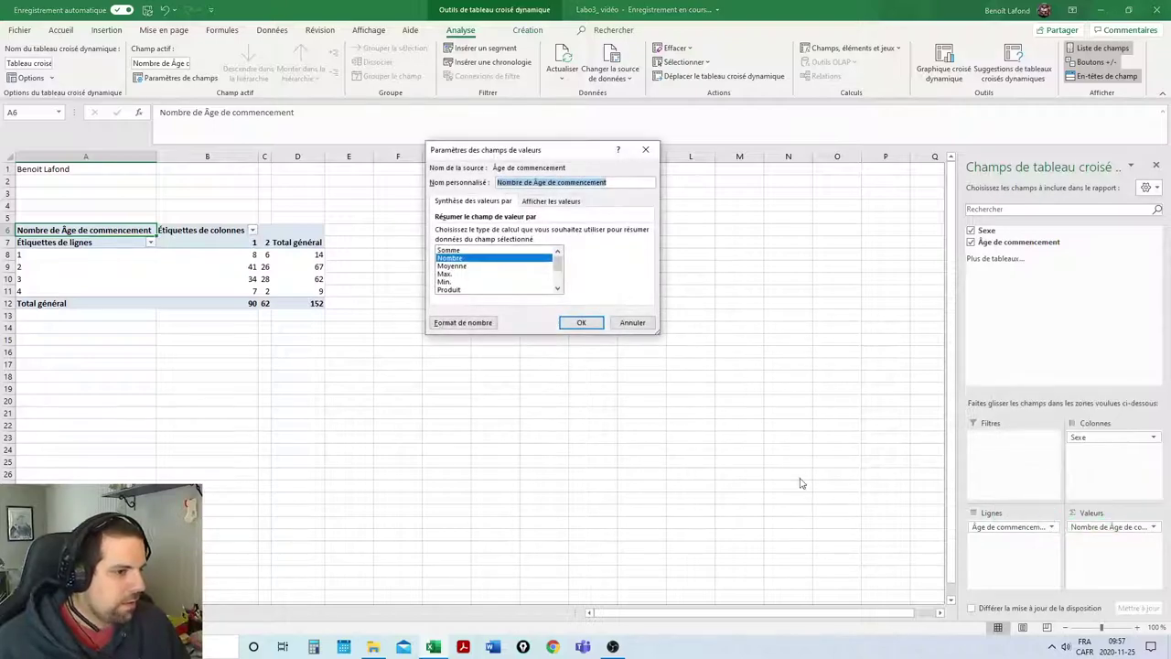
pyautogui.click(561, 203)
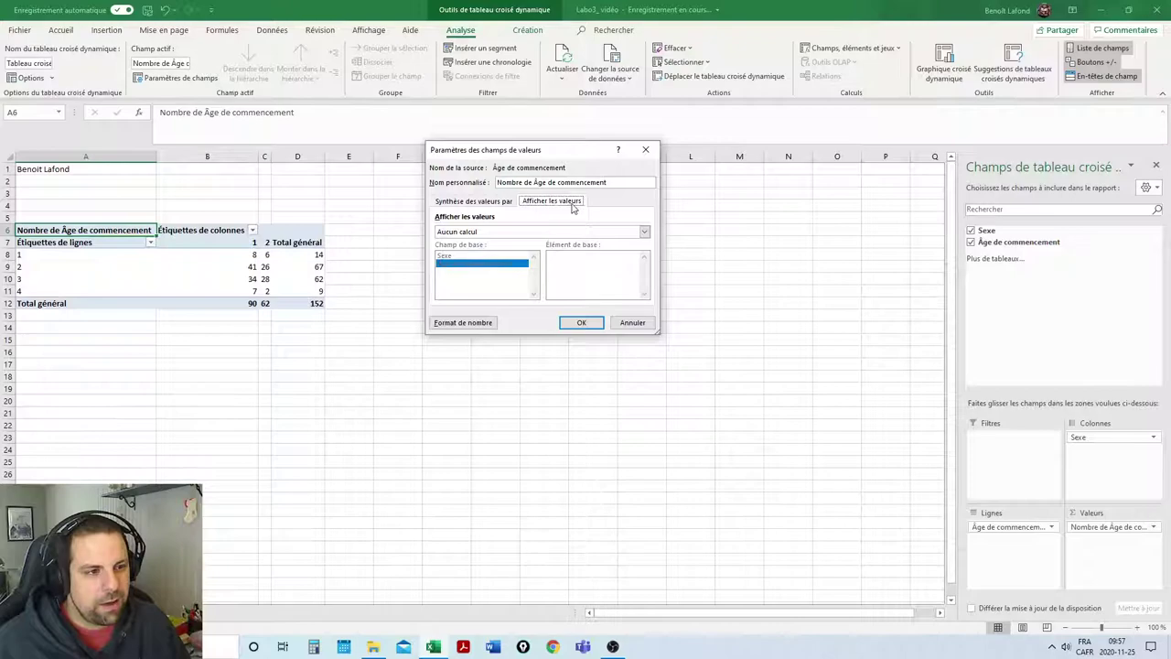
pyautogui.click(486, 235)
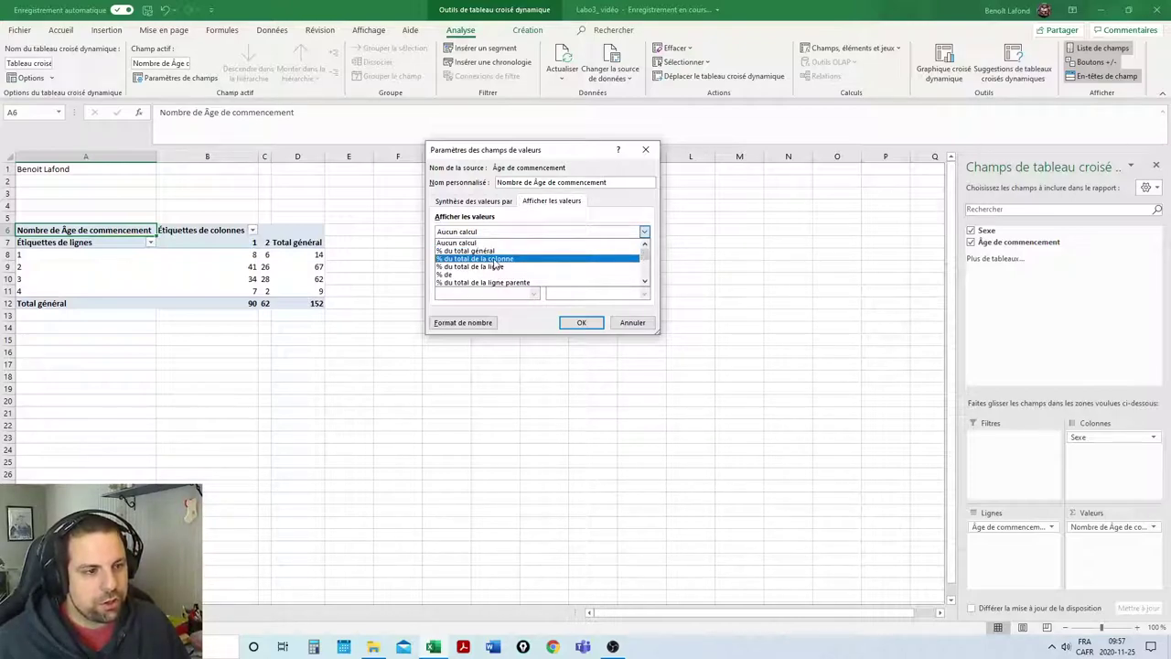
pyautogui.click(536, 259)
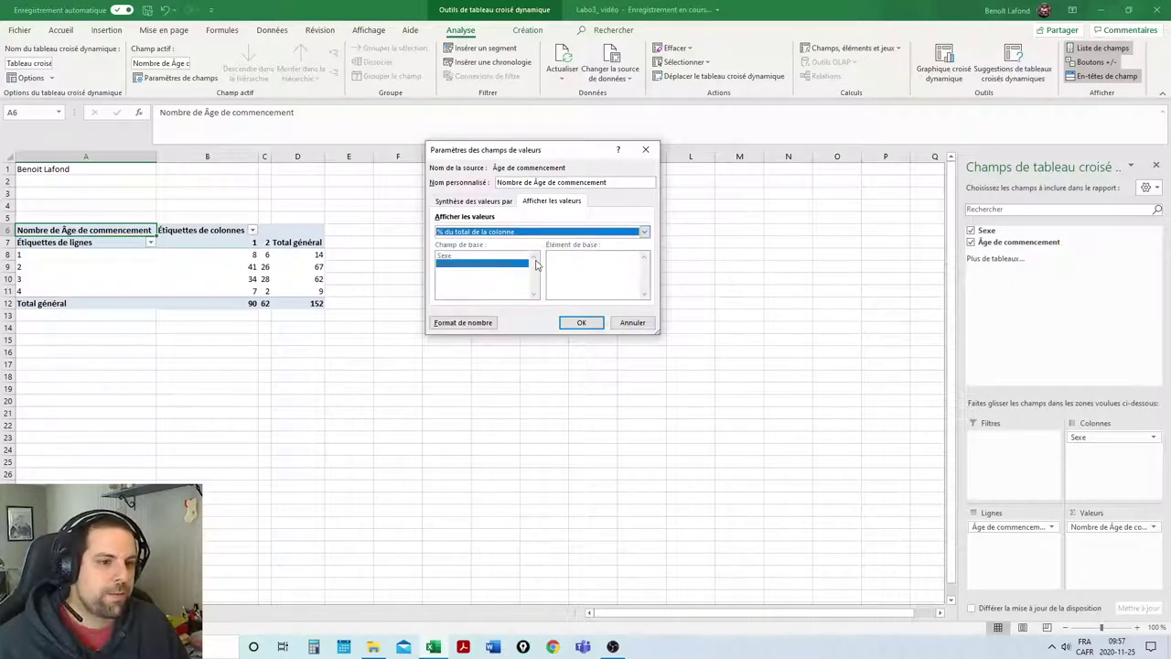
pyautogui.click(581, 322)
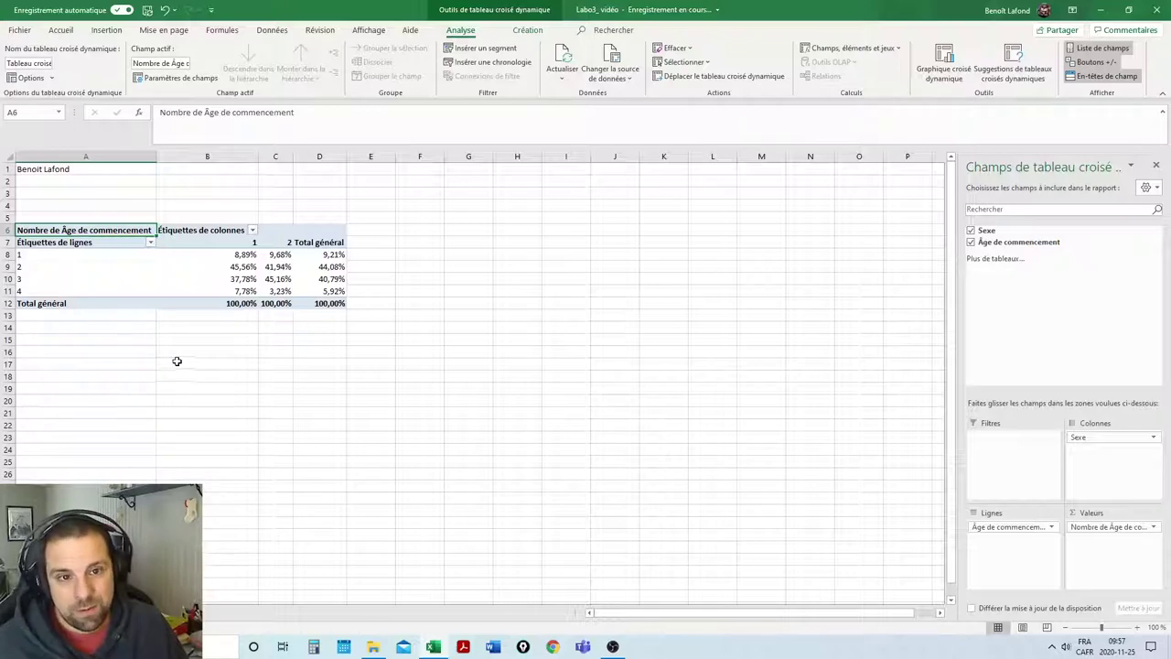
# - Copy the whole pivot table A6:D12 and paste it over itself as values only
pyautogui.keyDown('shift'); pyautogui.click(344, 306); pyautogui.keyUp('shift')
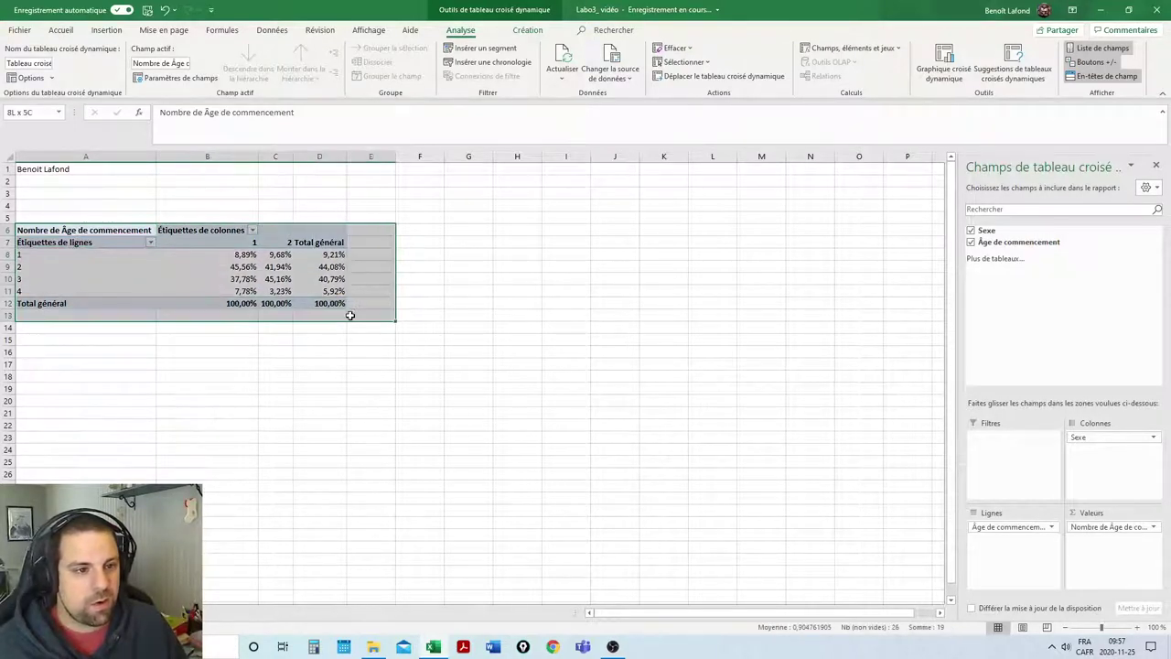
pyautogui.click(61, 30)
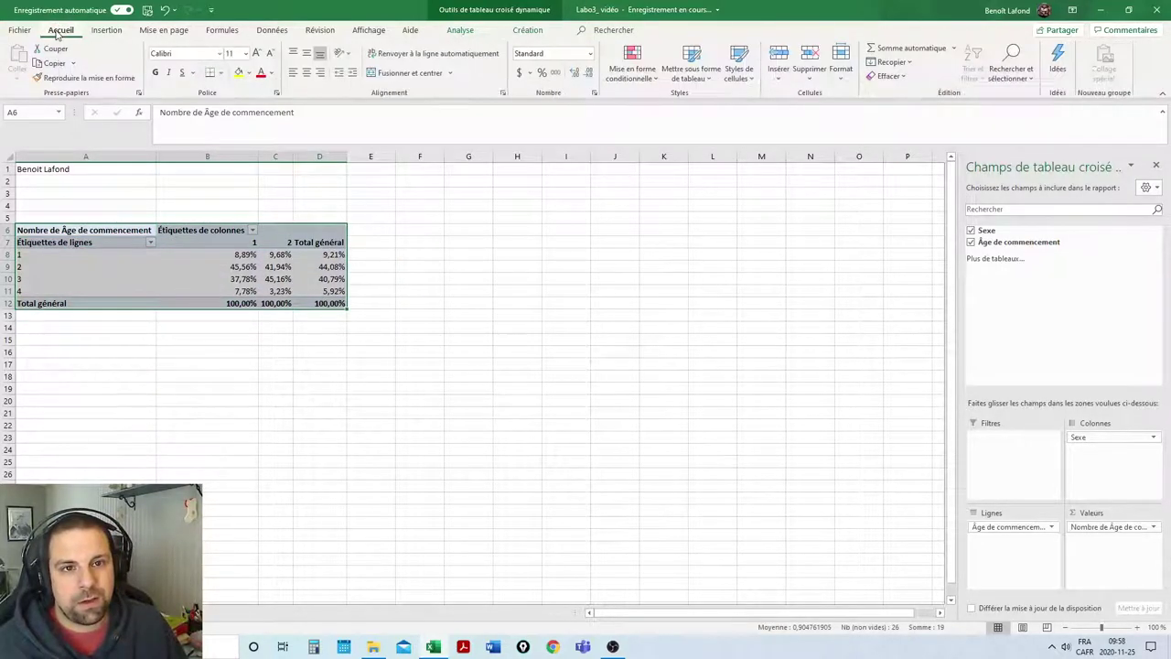
pyautogui.click(50, 63)
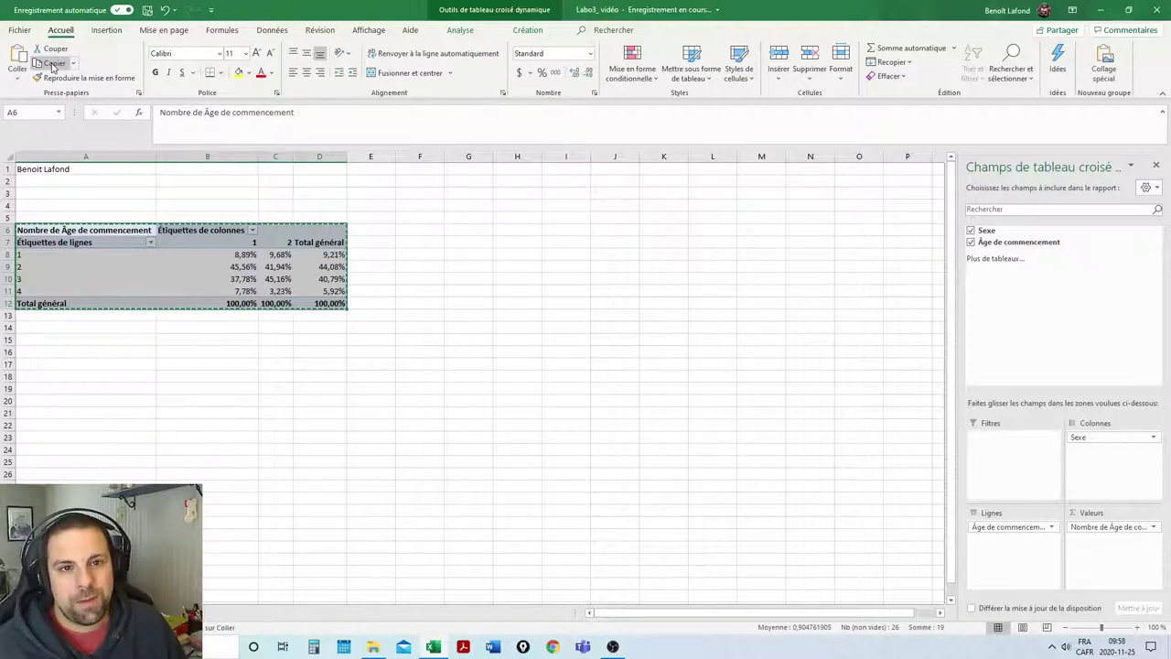
pyautogui.click(20, 82)
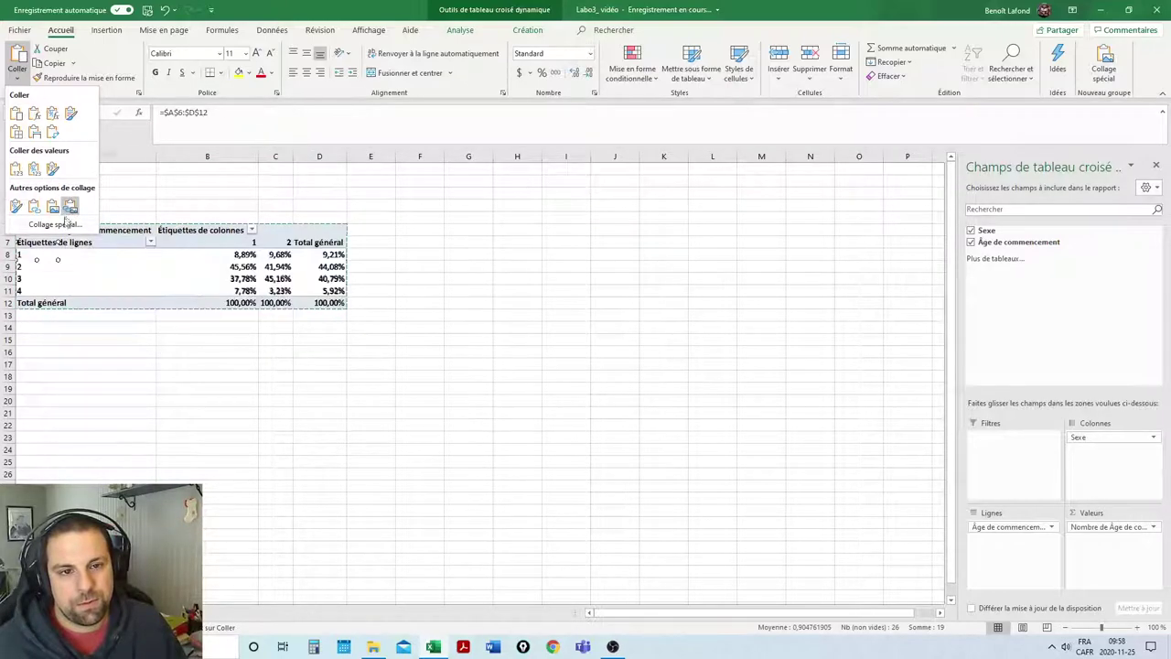
pyautogui.click(17, 170)
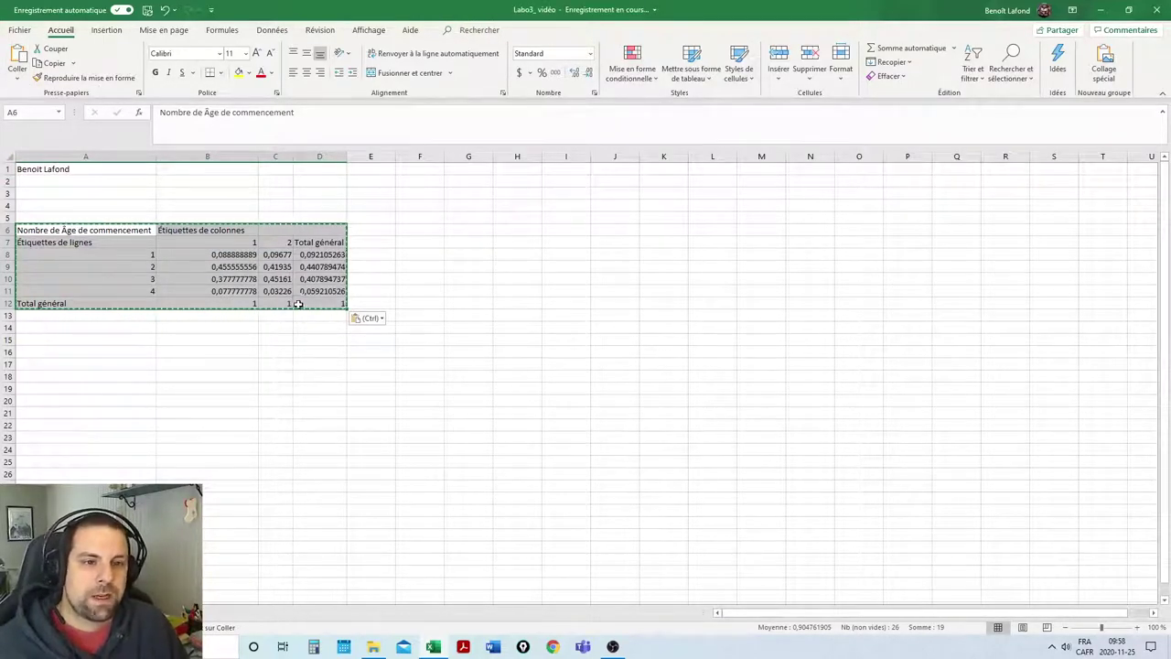
# - Format the figures in B8:D12 as percentages with one decimal place
pyautogui.moveTo(224, 255); pyautogui.dragTo(343, 303)
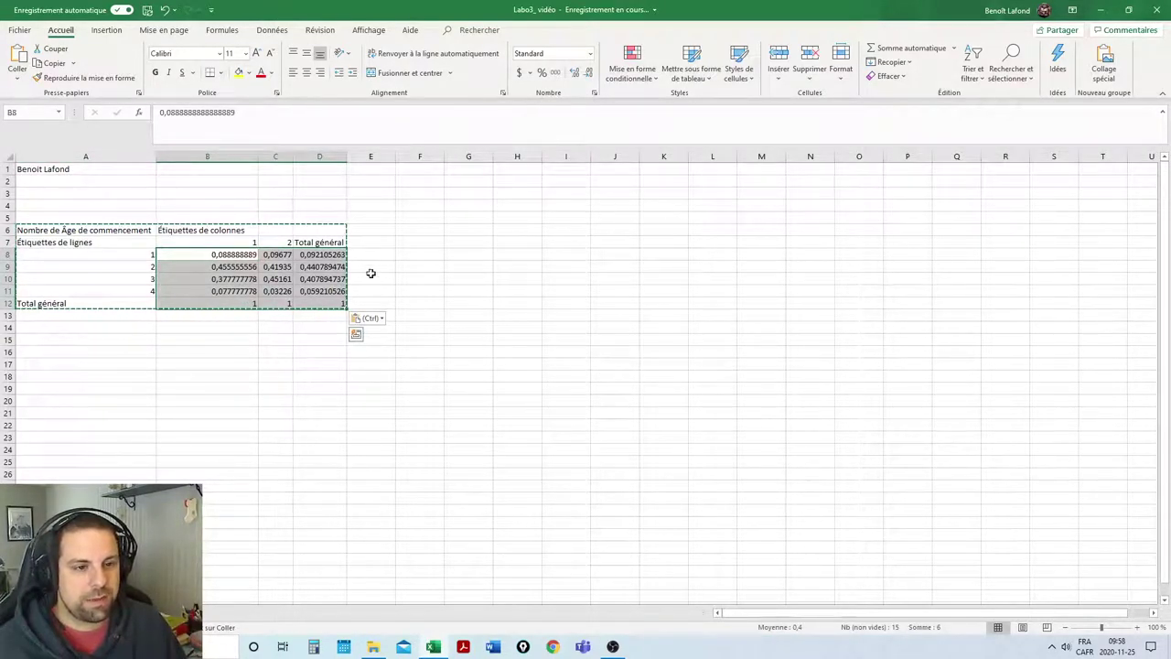
pyautogui.click(541, 73)
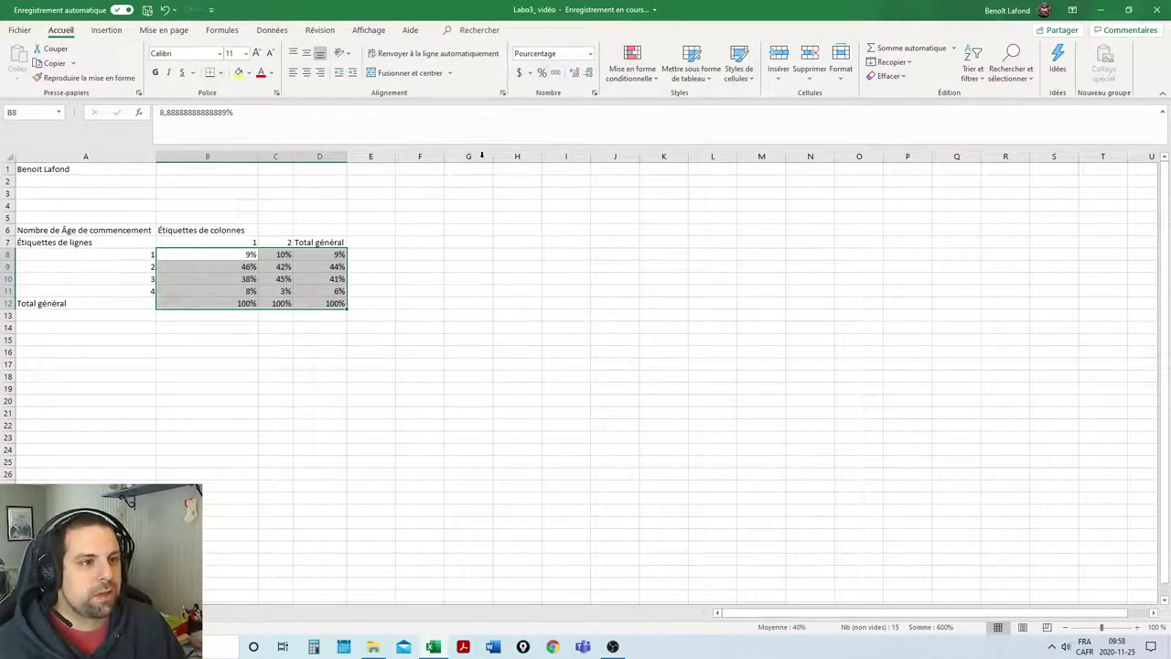
pyautogui.click(574, 73)
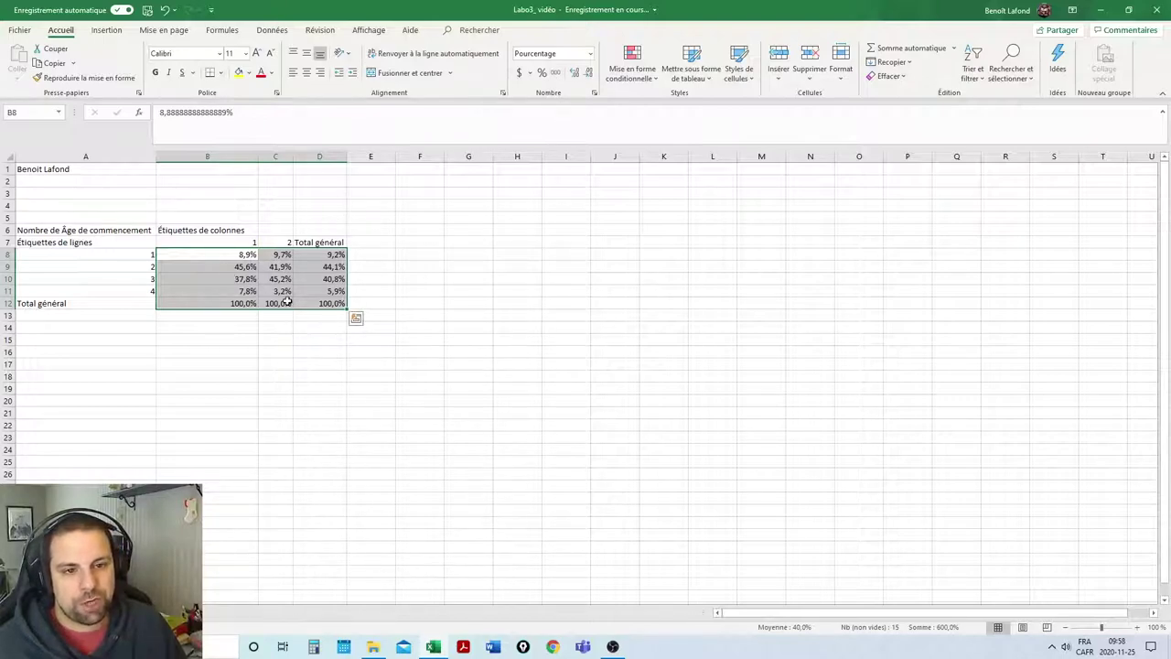
# - Replace the sex codes in the column headers with Féminin in B7 and Masculin in C7
pyautogui.click(232, 242)
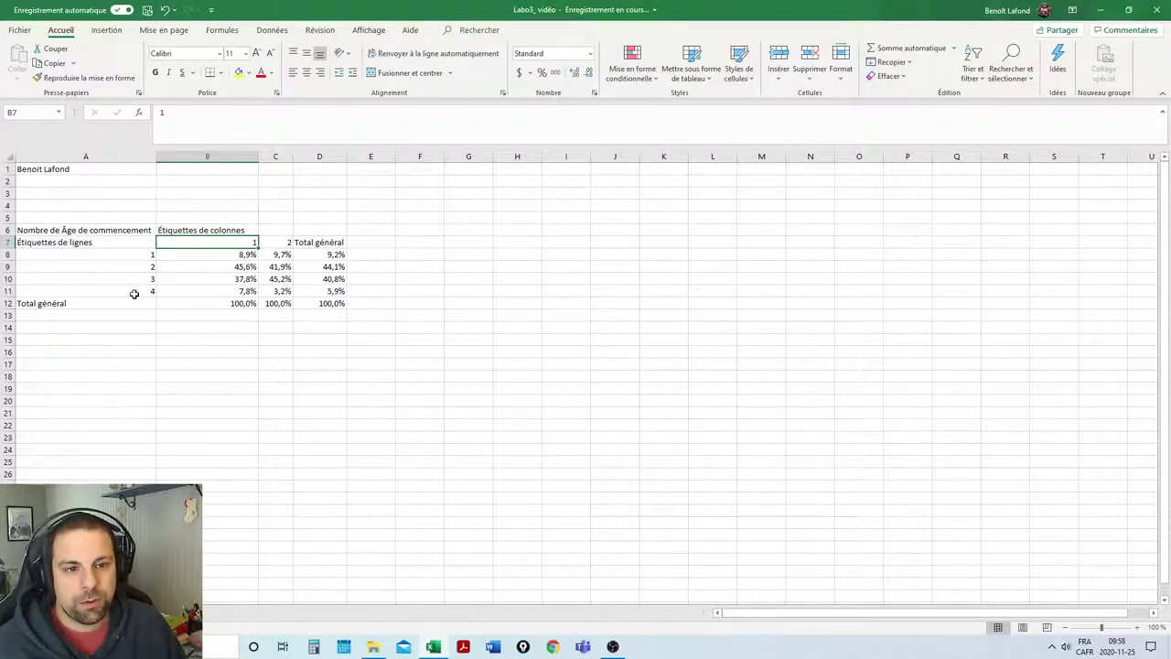
pyautogui.write('Féminin')
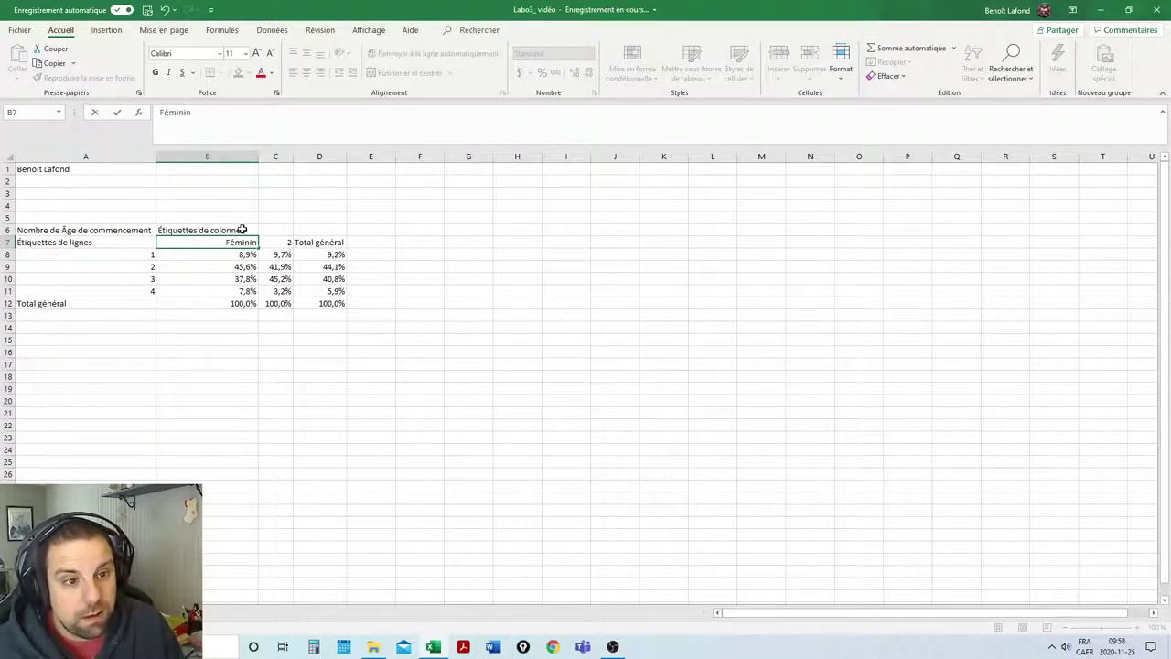
pyautogui.press('Return')
pyautogui.press('Up')
pyautogui.press('Right')
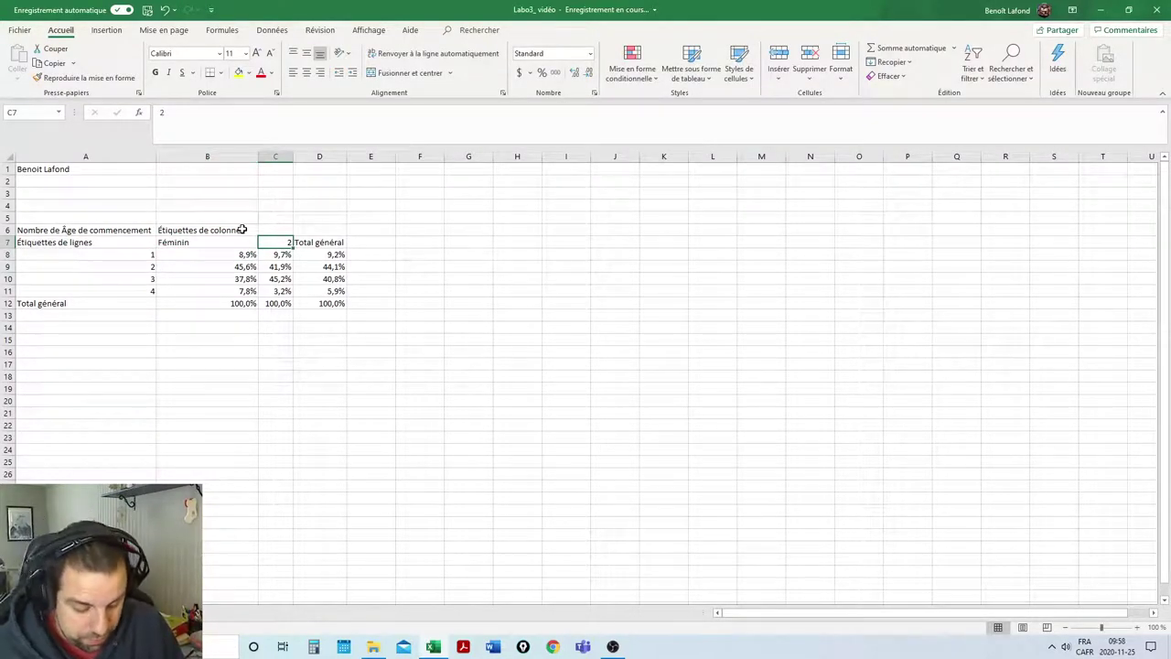
pyautogui.write('Masculin')
pyautogui.press('Return')
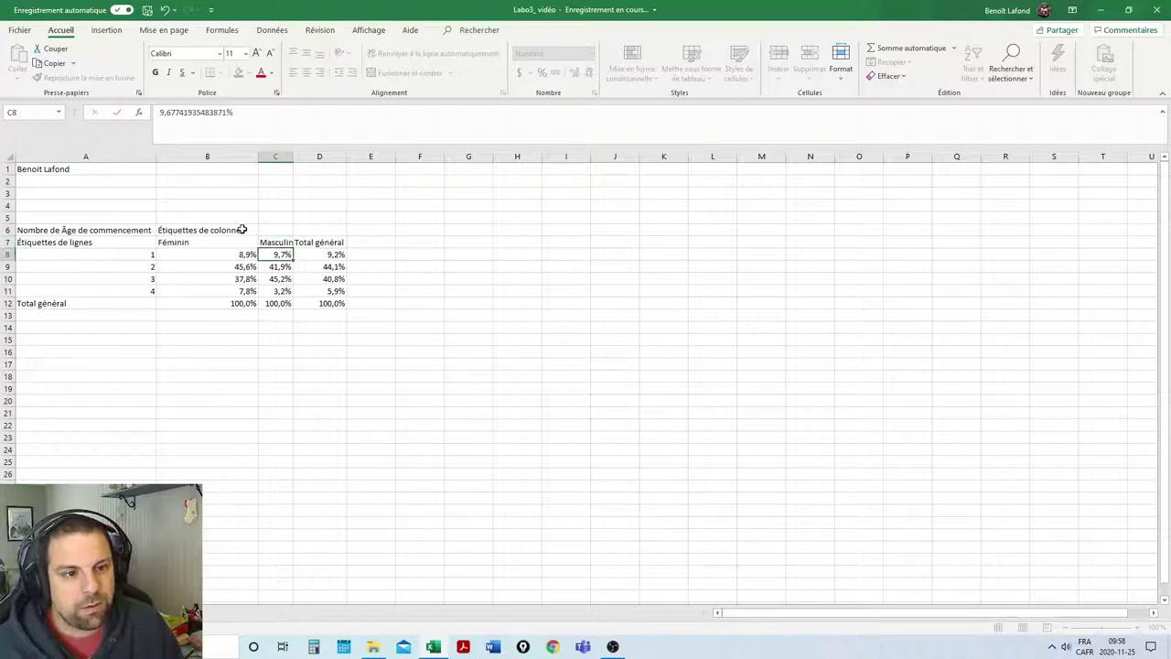
# - Replace the age codes in A8:A10 with the labels "Moins de 5 ans", "[5, 10[" and "[10, 15["
pyautogui.press('Left')
pyautogui.press('Left')
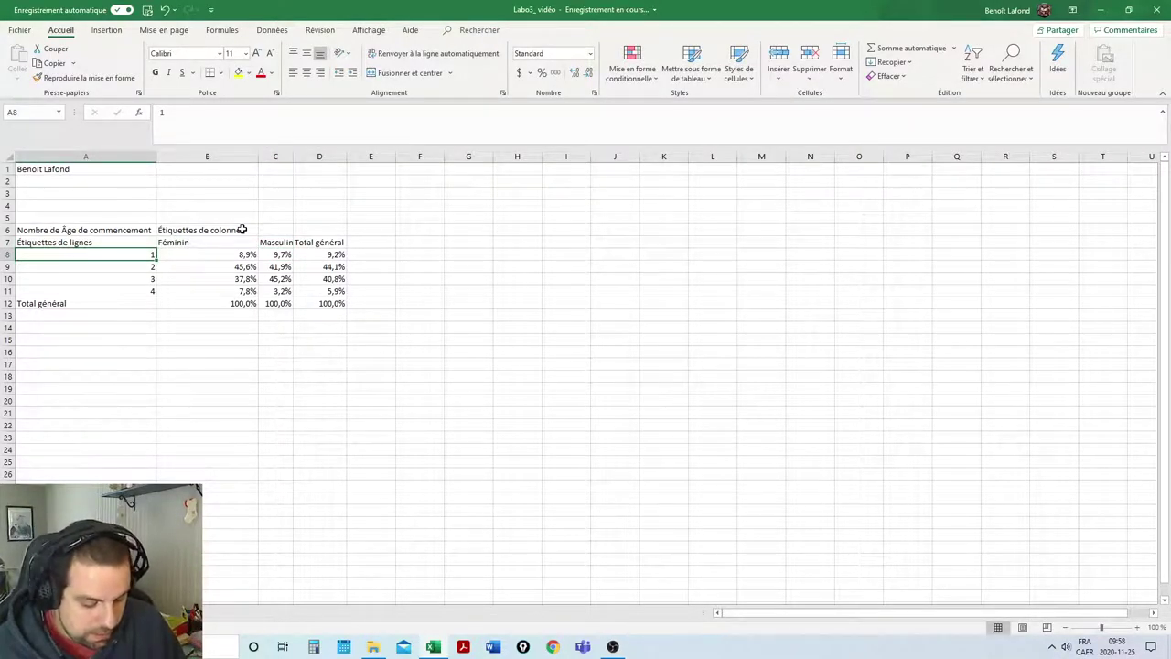
pyautogui.write('Moins de 5 ans')
pyautogui.press('Return')
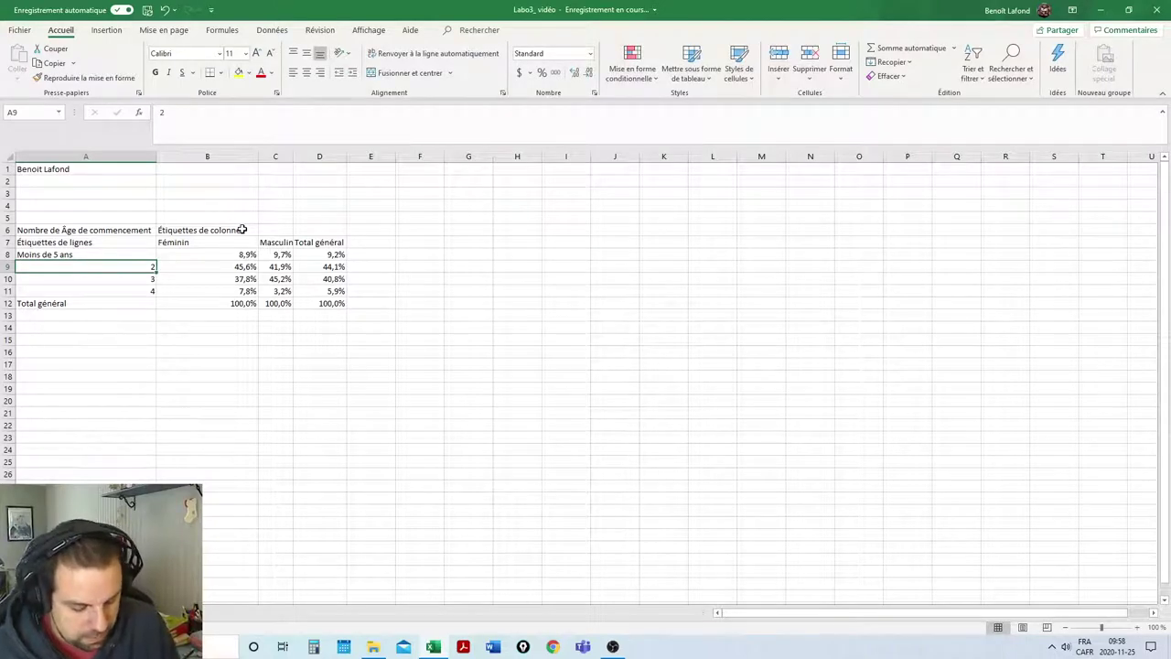
pyautogui.write('[5, 10[')
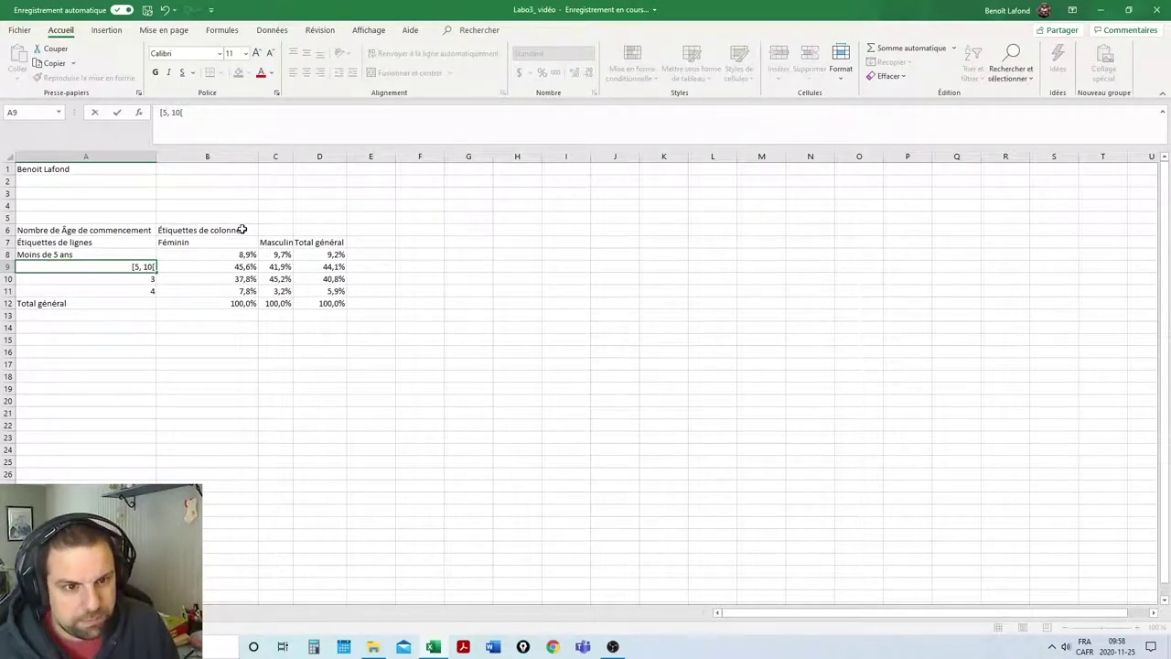
pyautogui.press('Return')
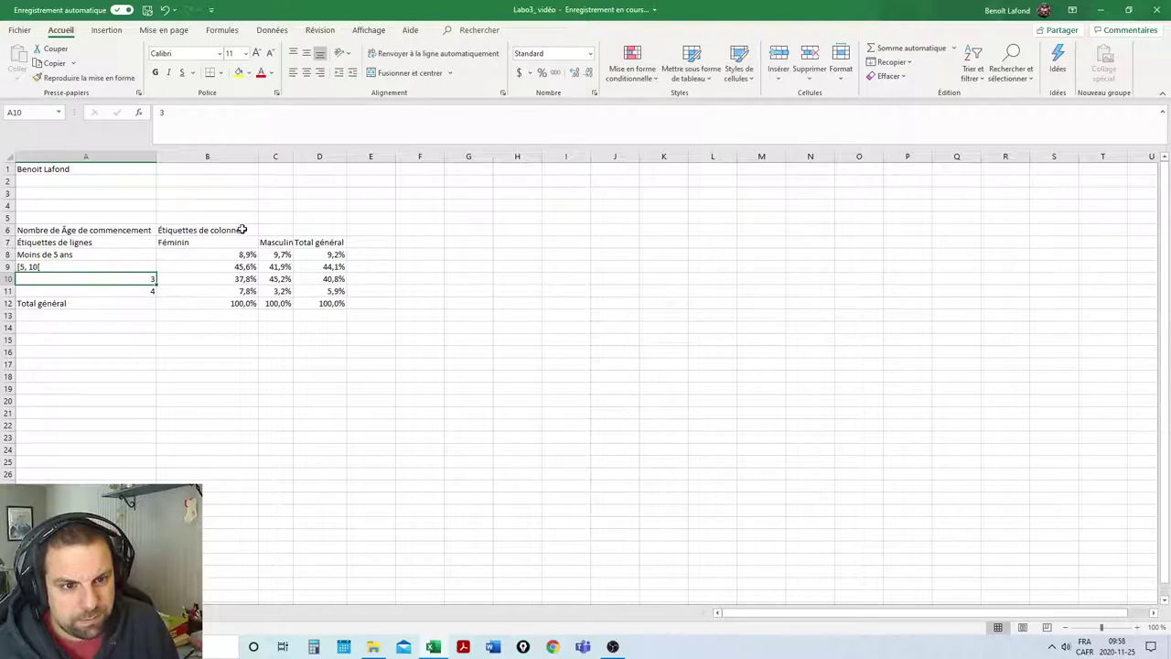
pyautogui.write('[10')
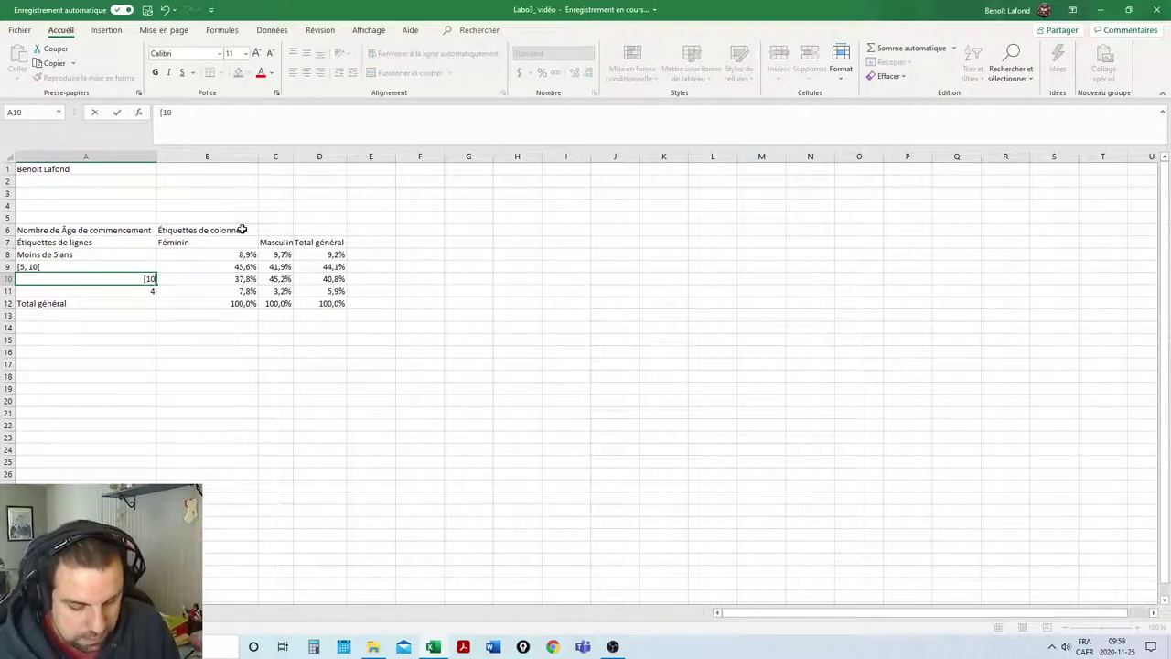
pyautogui.write(', 15')
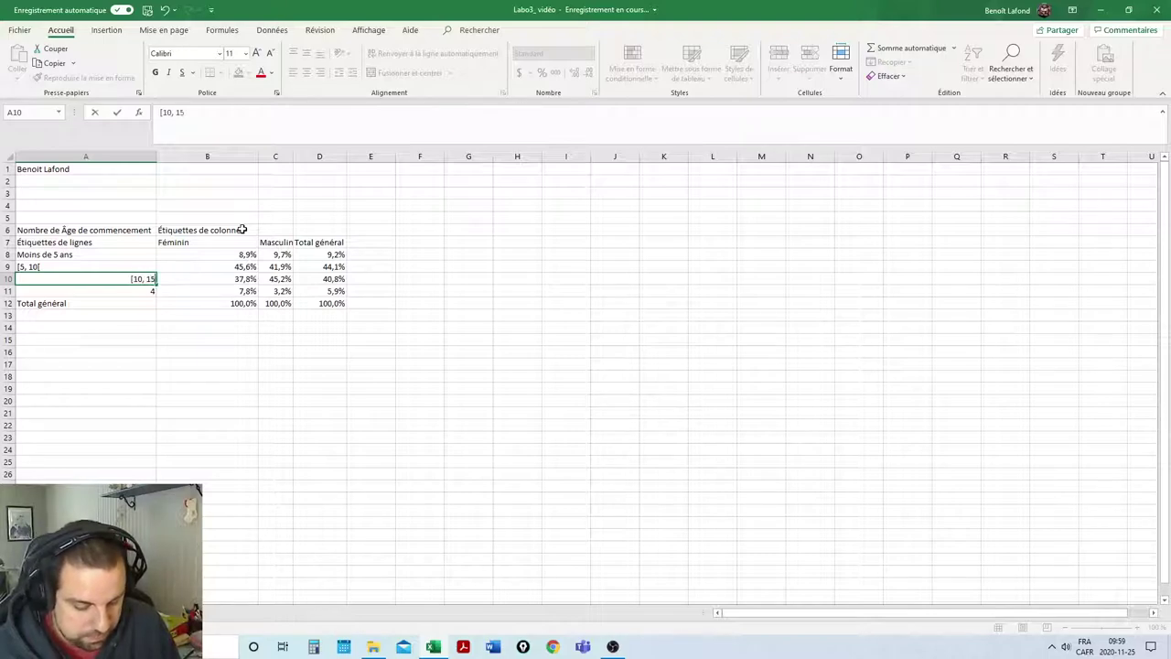
pyautogui.write('[')
pyautogui.press('Return')
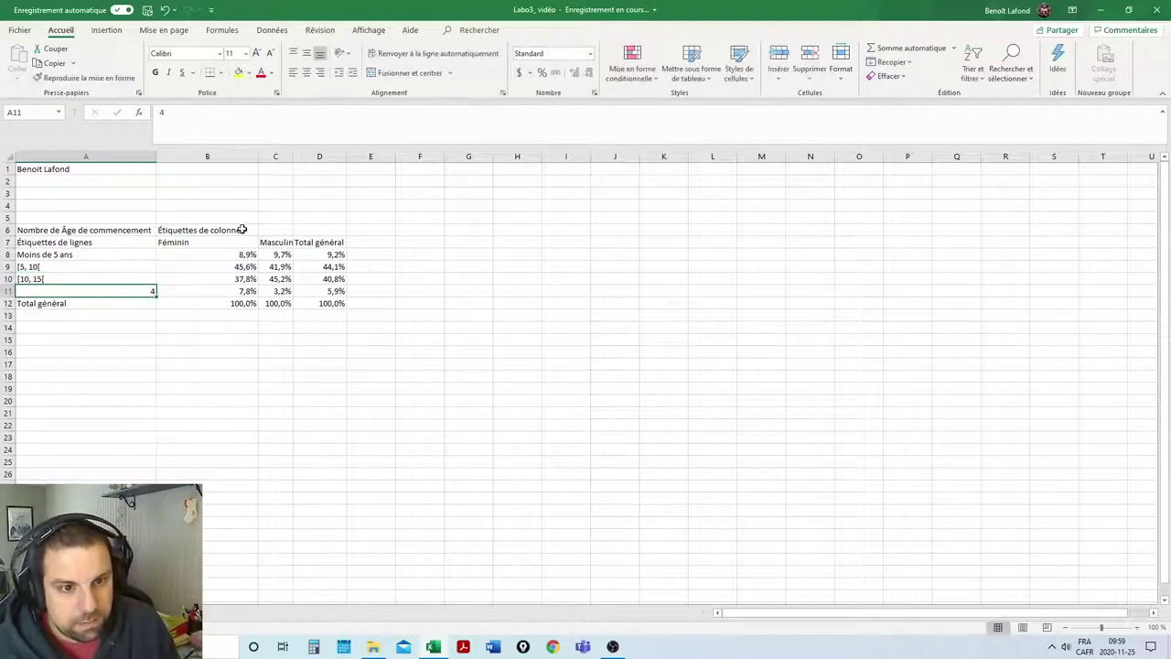
# - Replace the age code in A11 with the label "15 ans ou plus"
pyautogui.write('[15')
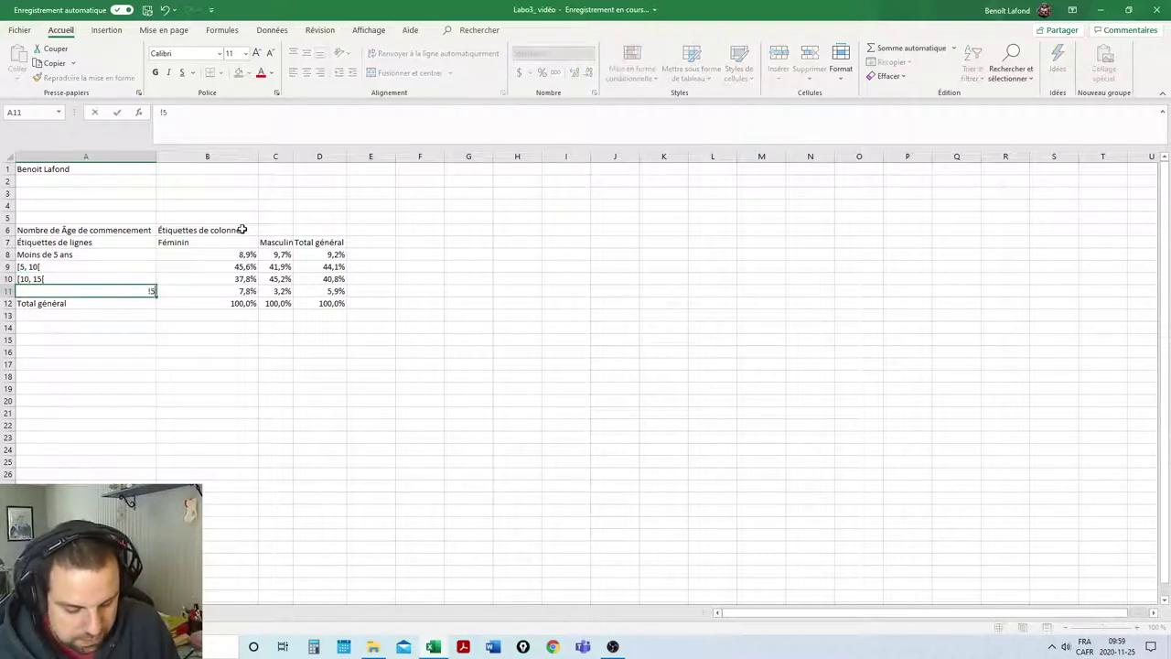
pyautogui.write(' ans ou plus')
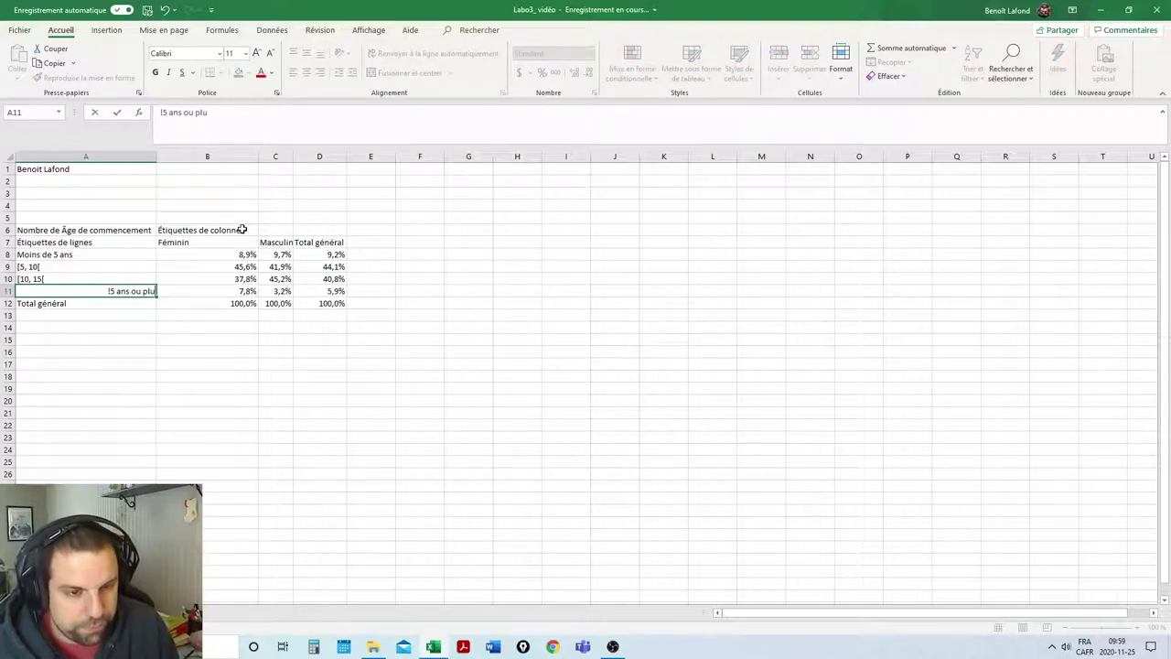
pyautogui.press('Return')
pyautogui.click(52, 291)
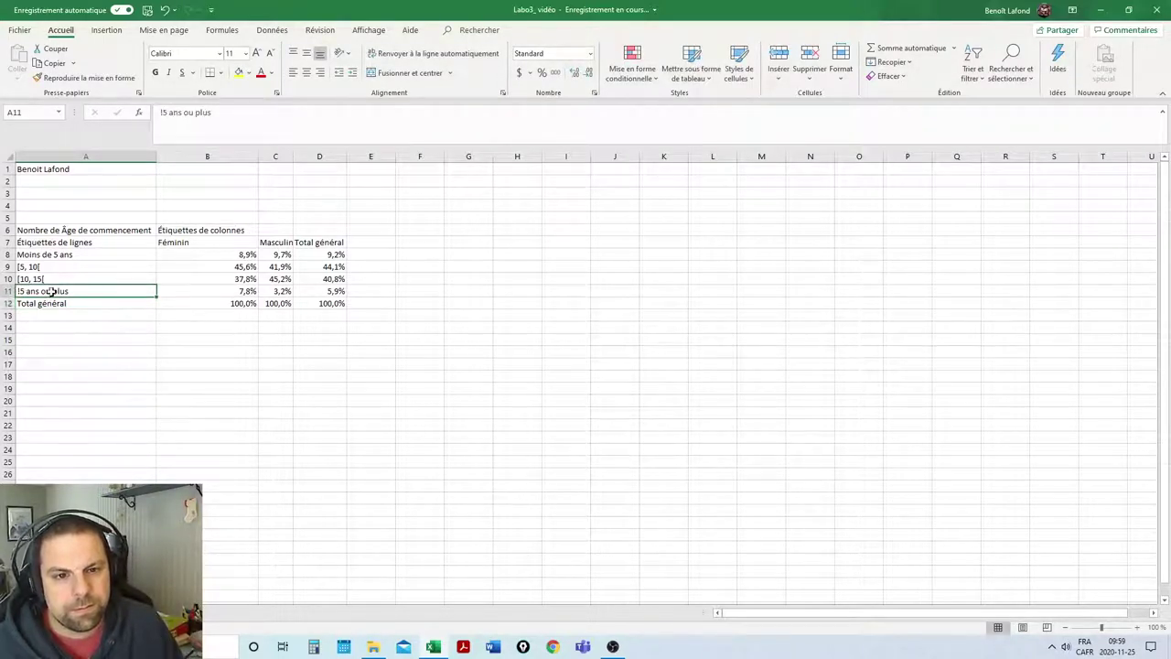
pyautogui.click(167, 111)
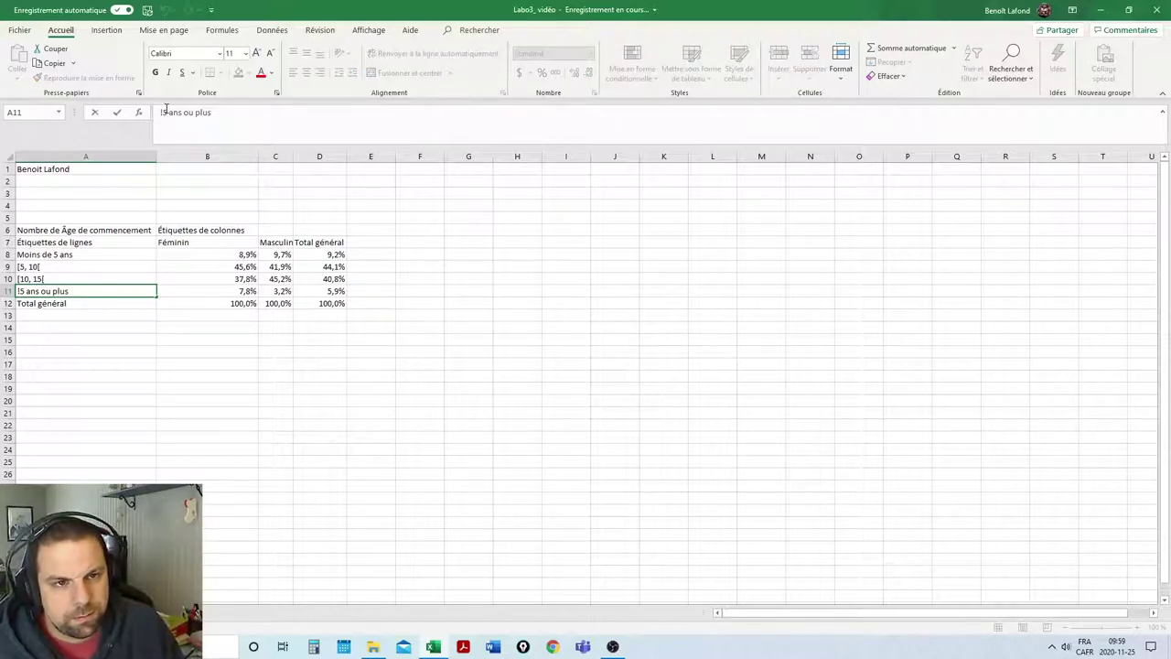
pyautogui.press('BackSpace')
pyautogui.write('1')
pyautogui.press('Return')
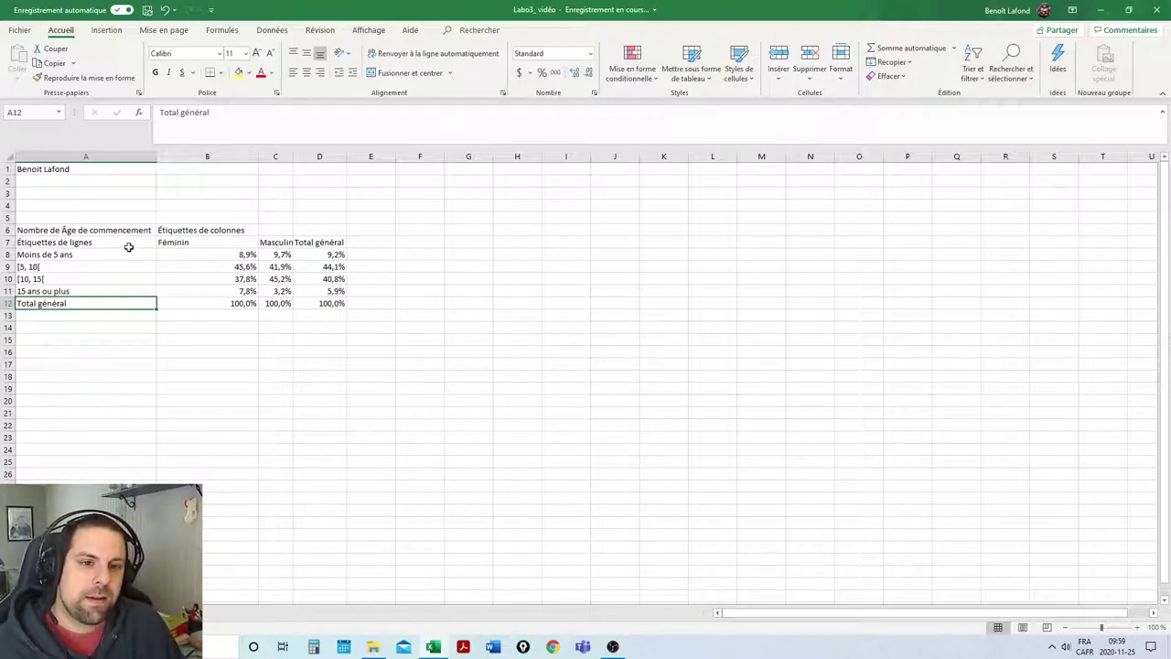
# - Clear the pivot caption in A6 and replace the row heading in A7 with "Âge de commencement"
pyautogui.click(71, 230)
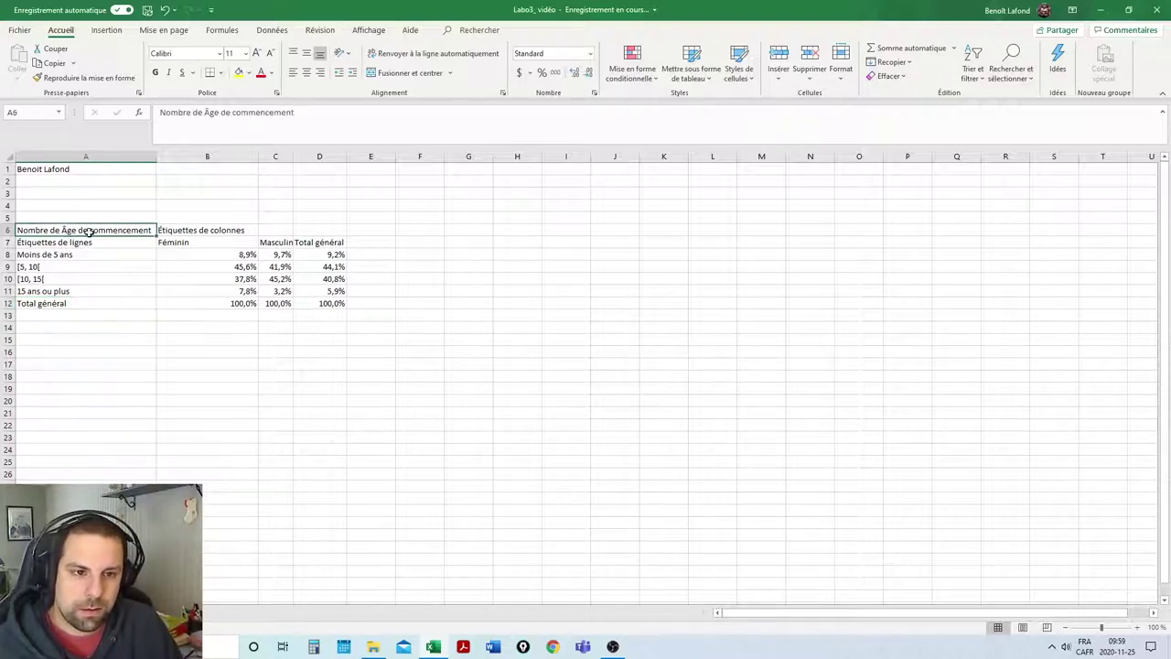
pyautogui.press('Down')
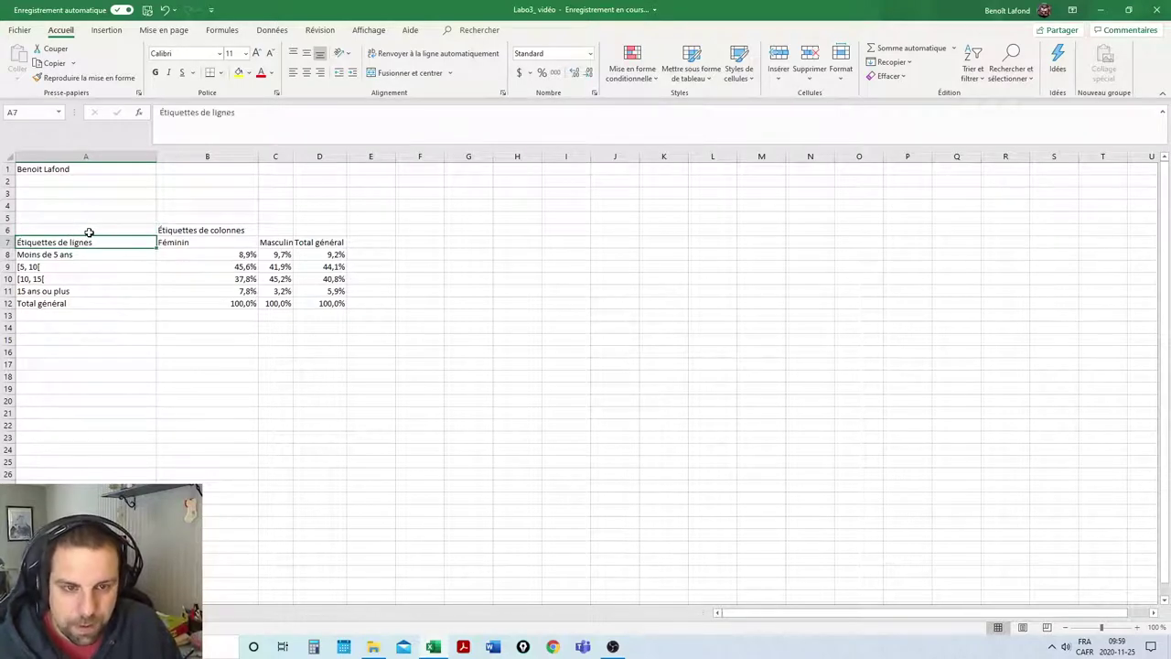
pyautogui.write('^ Age d')
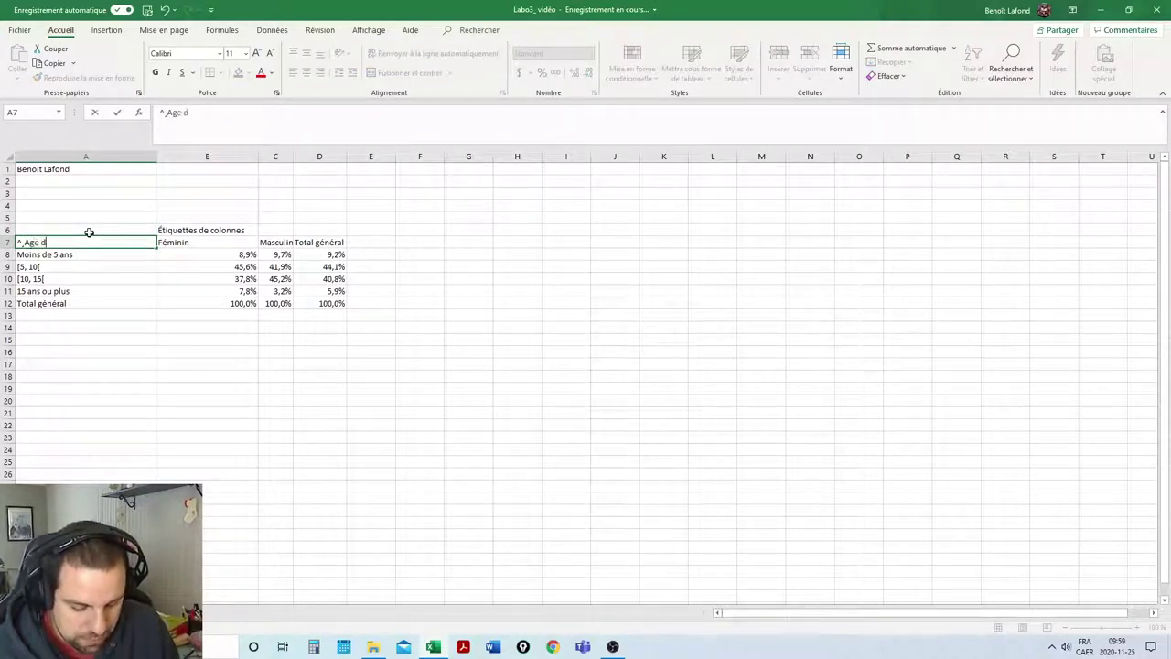
pyautogui.write('e commencement')
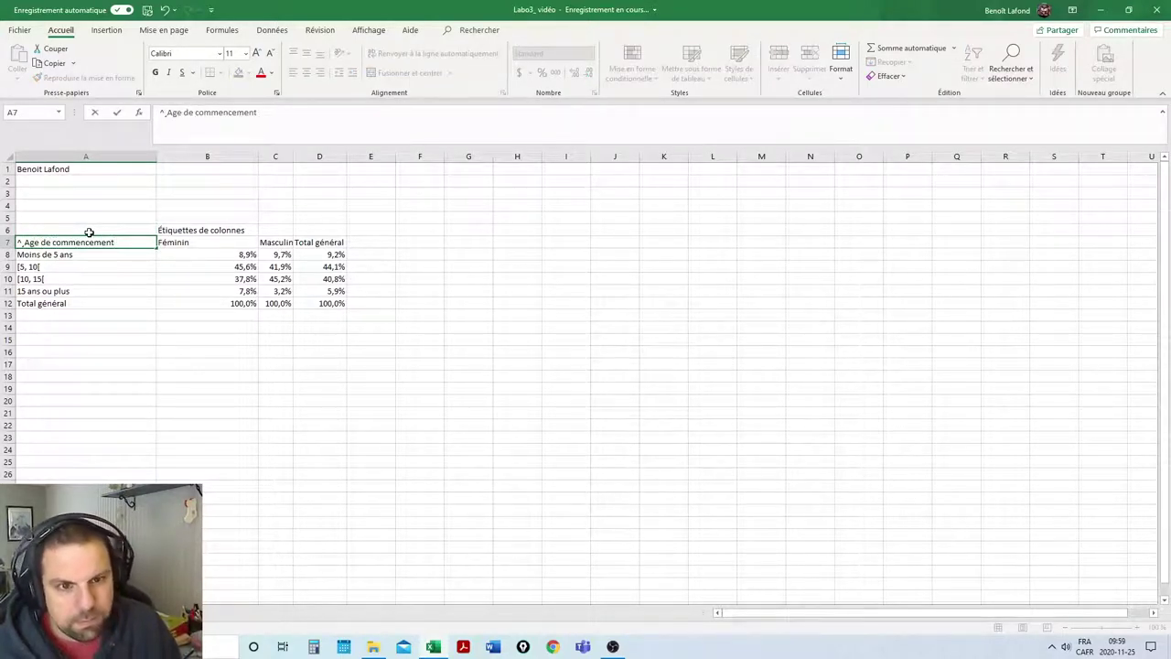
pyautogui.press('Return')
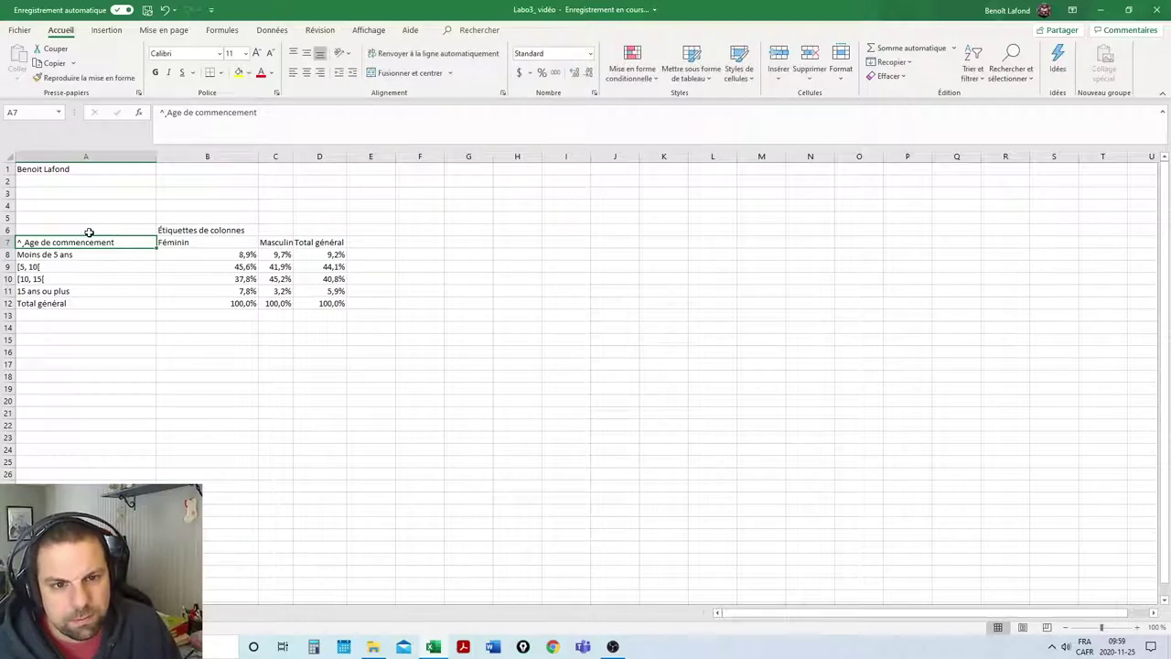
pyautogui.click(168, 113)
pyautogui.press('BackSpace')
pyautogui.press('BackSpace')
pyautogui.press('BackSpace')
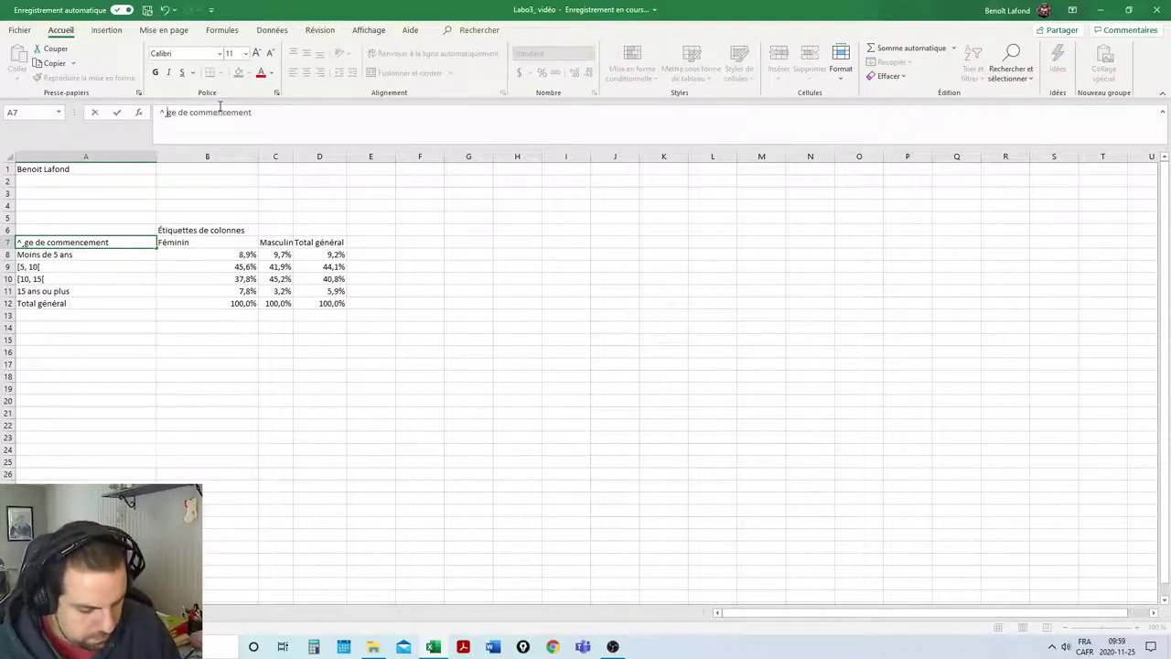
pyautogui.write('Â')
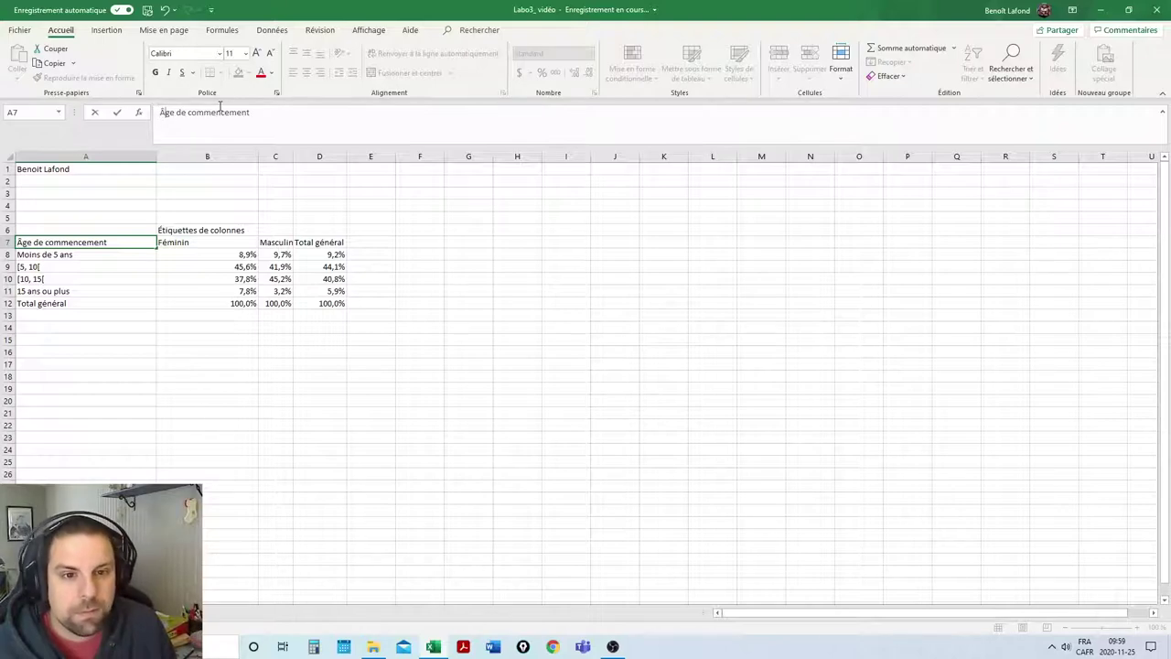
pyautogui.press('Return')
# - Replace the column heading in B6 with "Sexe"
pyautogui.press('Right')
pyautogui.press('Up')
pyautogui.press('Up')
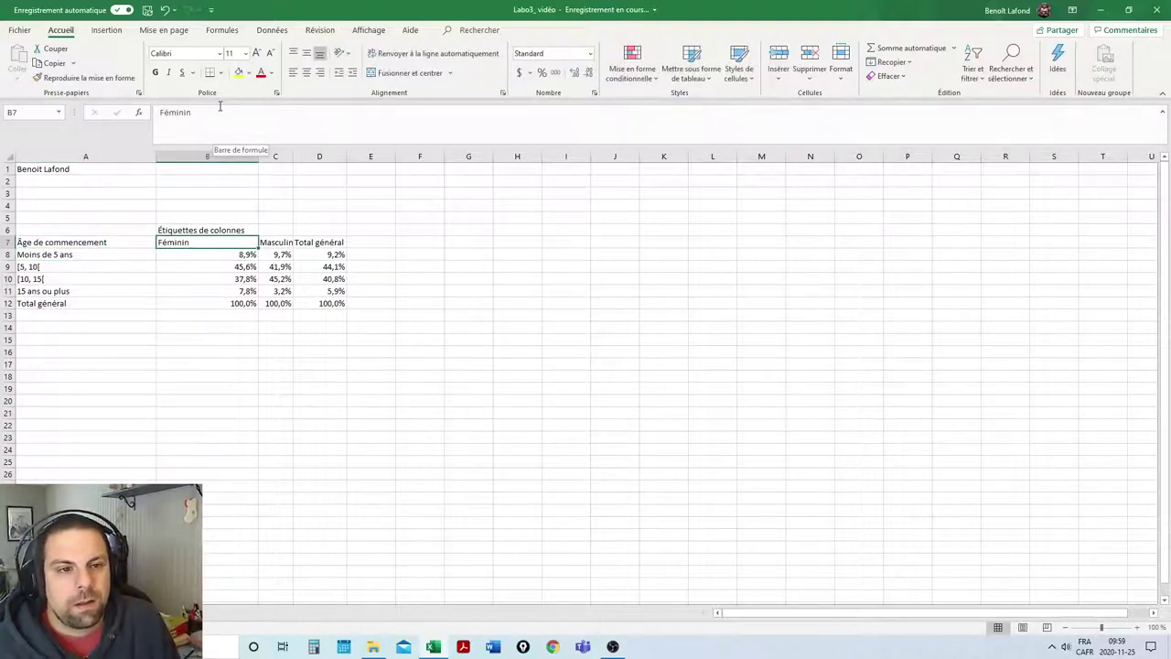
pyautogui.write('sexe')
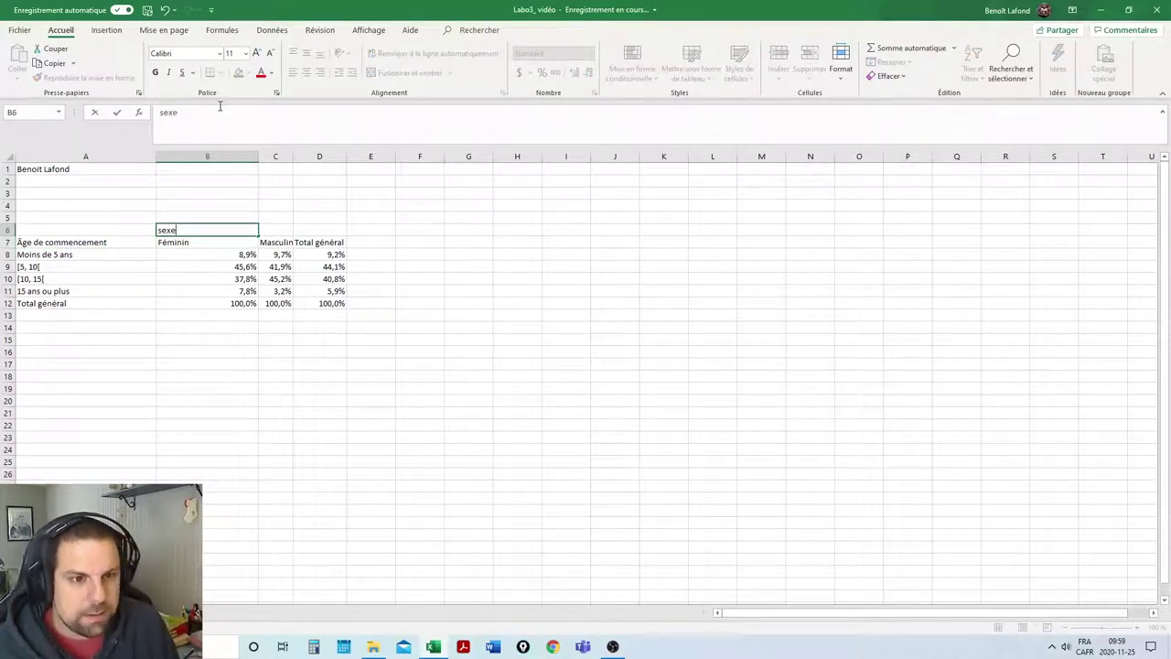
pyautogui.press('Return')
pyautogui.press('Up')
pyautogui.write('Sexe')
pyautogui.press('Return')
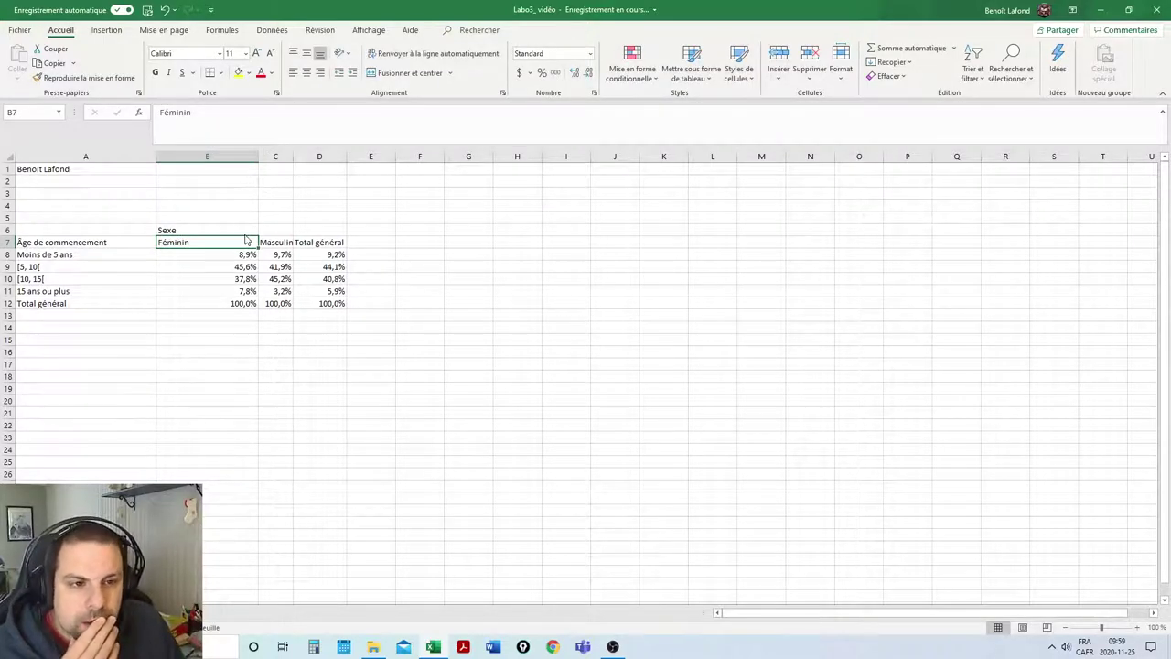
# - Merge and centre the Sexe heading across B6:C6, above the two sex columns
pyautogui.click(556, 358)
pyautogui.moveTo(214, 228); pyautogui.dragTo(274, 229)
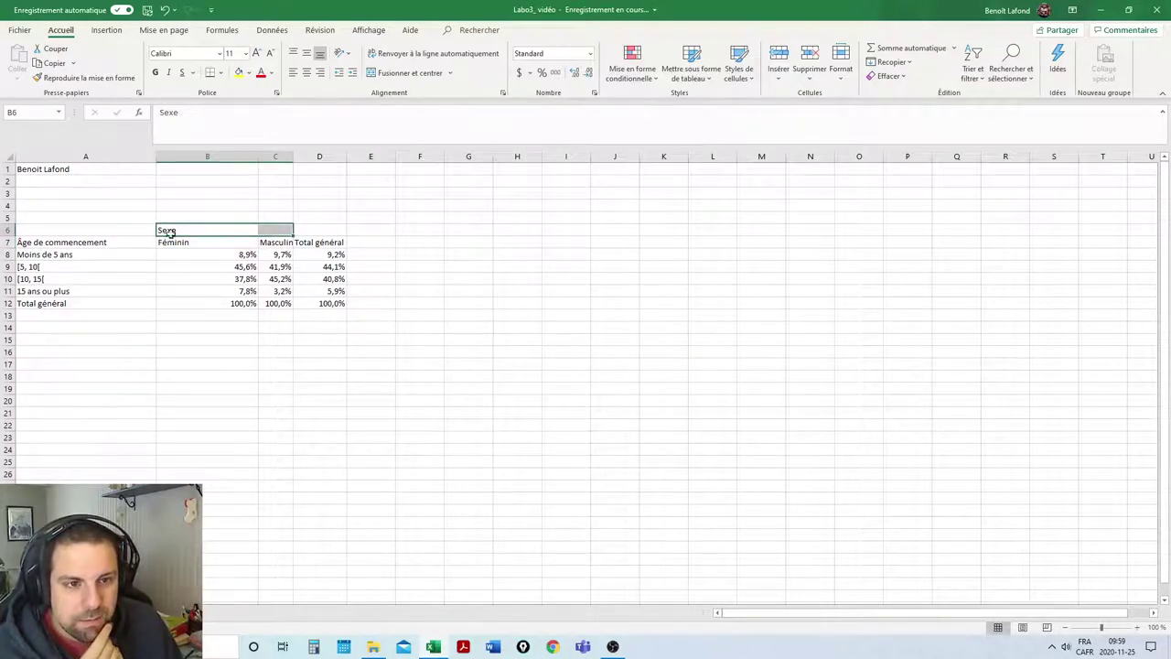
pyautogui.click(409, 73)
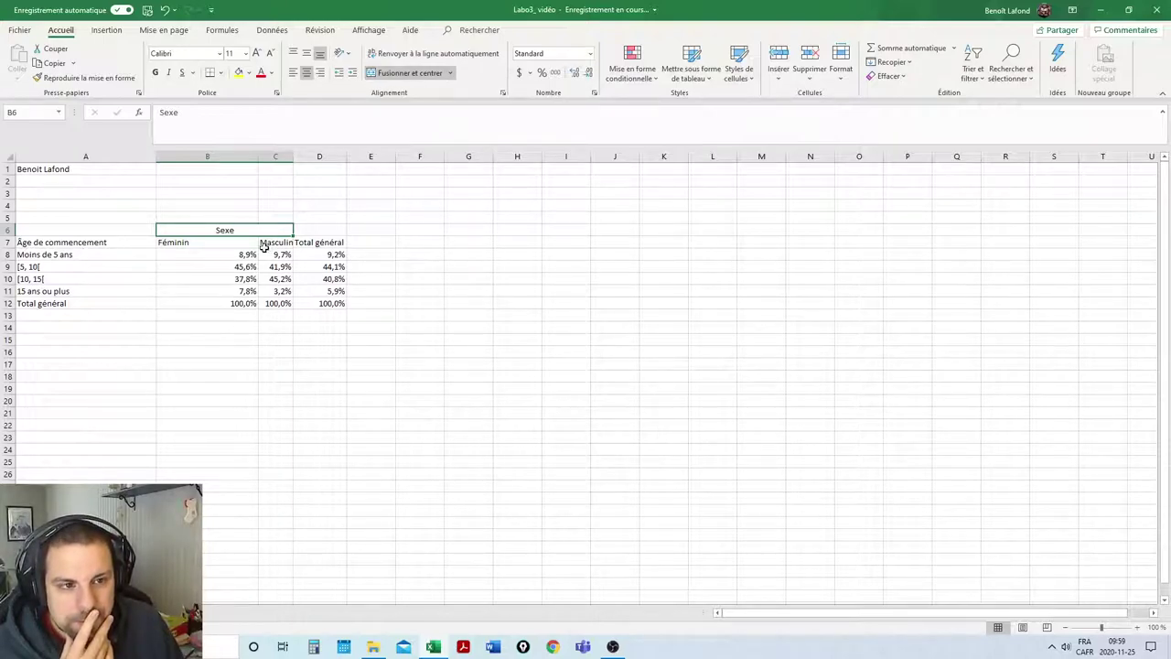
# - Replace the "Total général" labels in D7 and A12 with "Total"
pyautogui.click(335, 243)
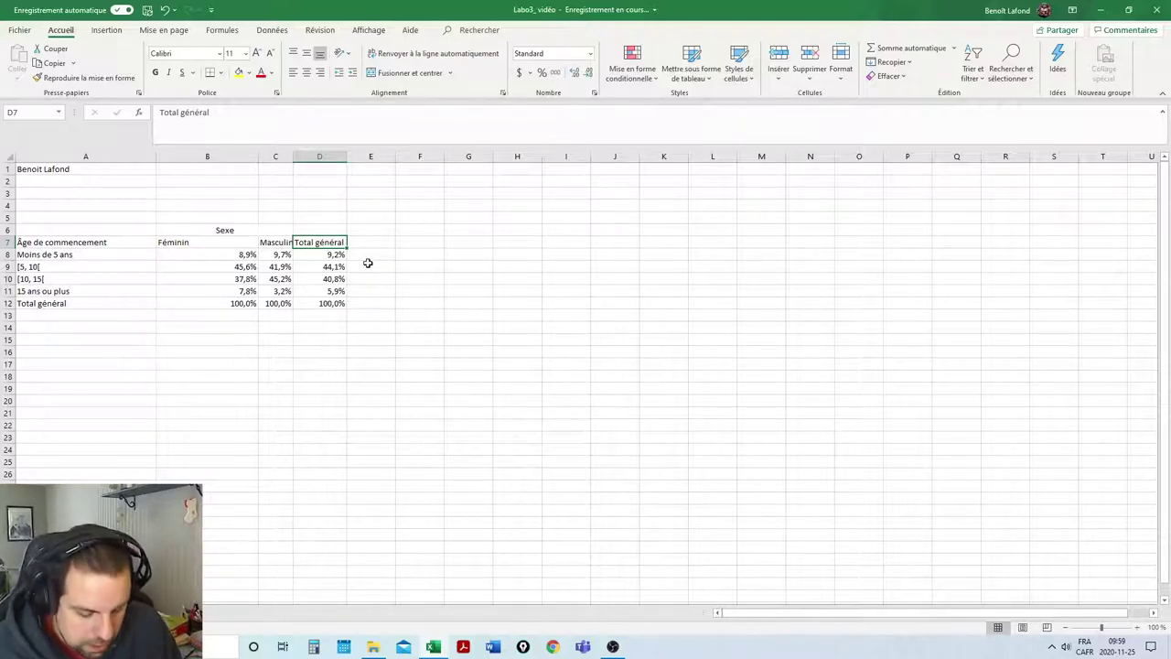
pyautogui.write('Total')
pyautogui.press('Return')
pyautogui.press('Down')
pyautogui.press('Down')
pyautogui.press('Down')
pyautogui.press('Down')
pyautogui.press('Home')
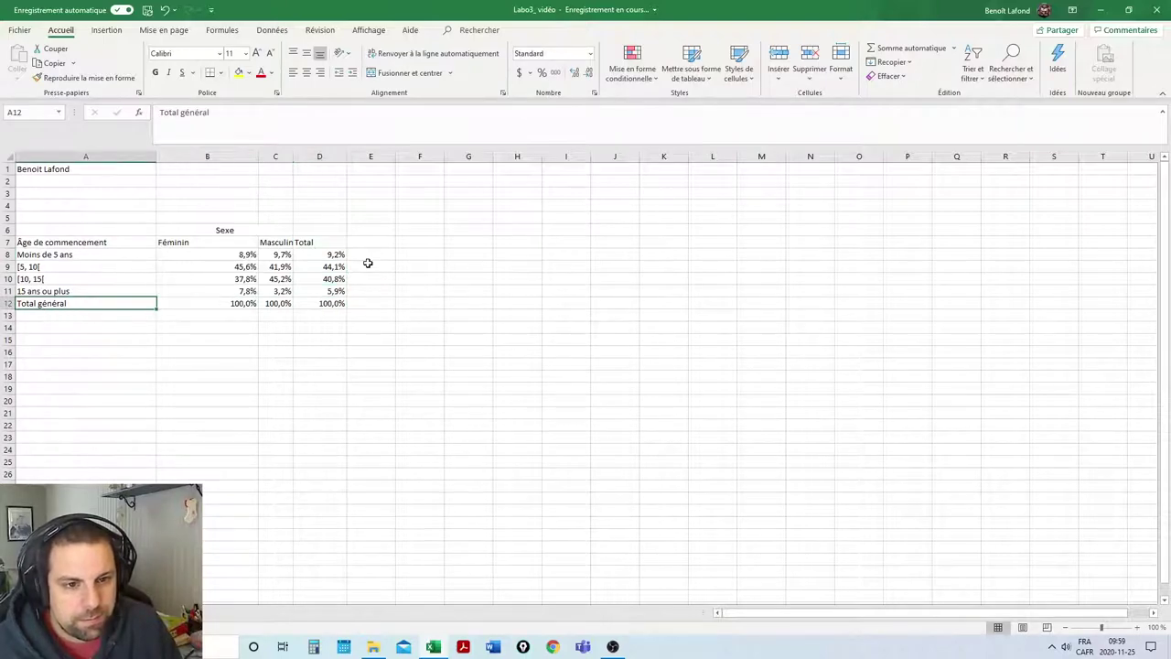
pyautogui.write('Total')
pyautogui.press('Return')
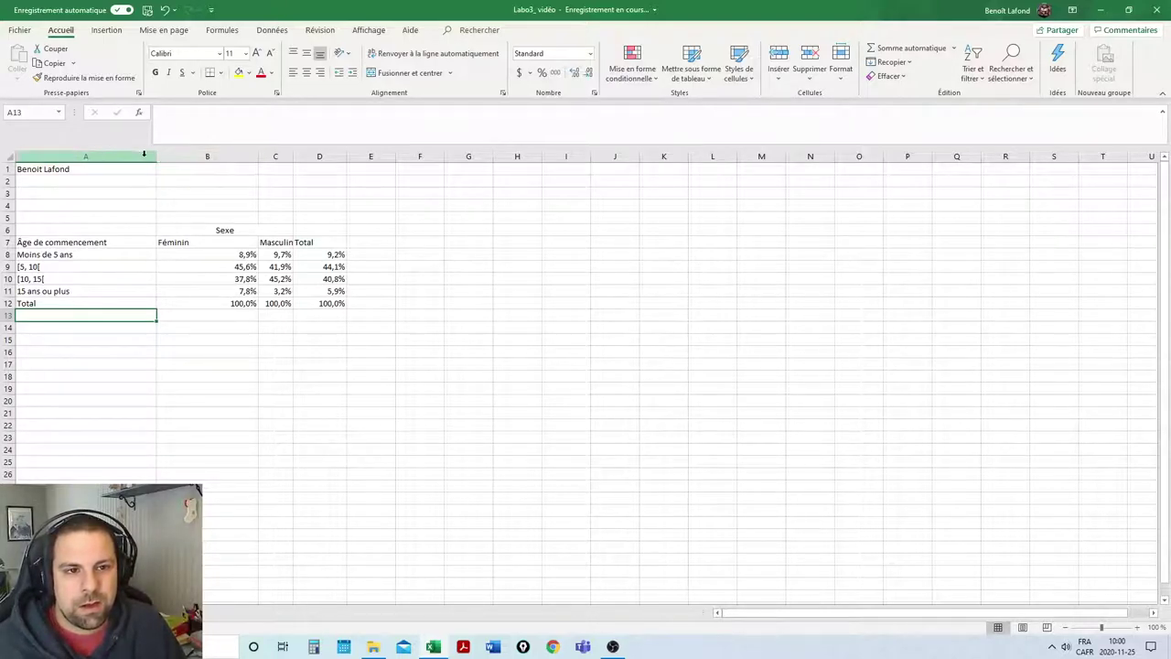
# - Narrow column A to fit its labels closely and set the width of columns B to D to 15
pyautogui.moveTo(156, 156); pyautogui.dragTo(123, 161)
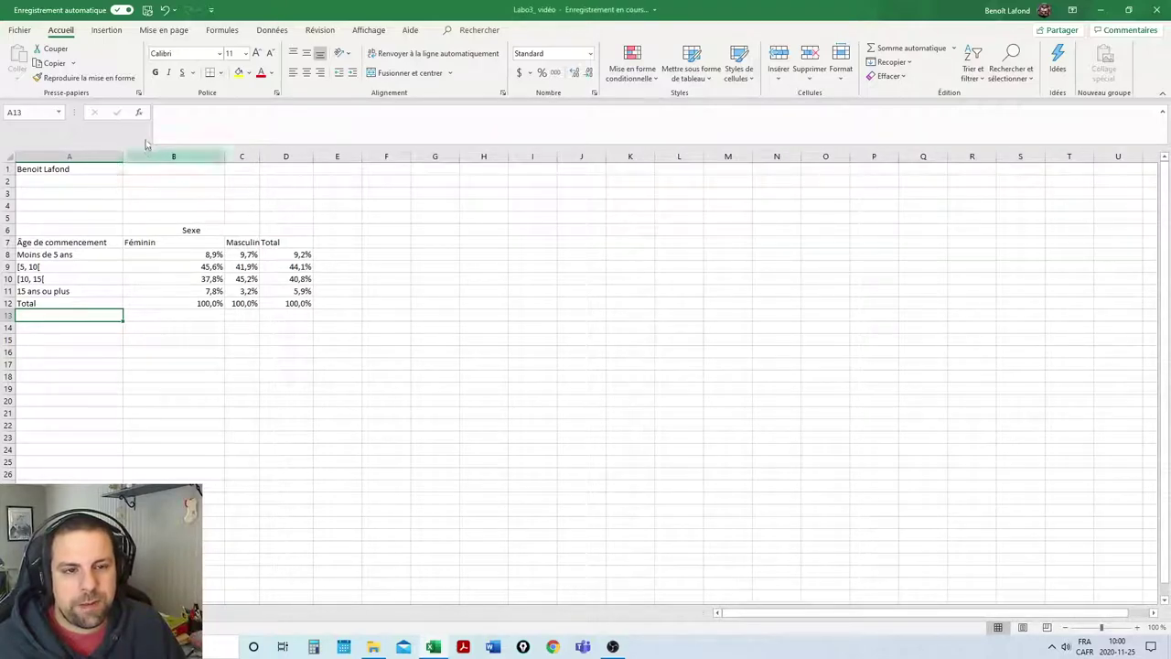
pyautogui.click(123, 154)
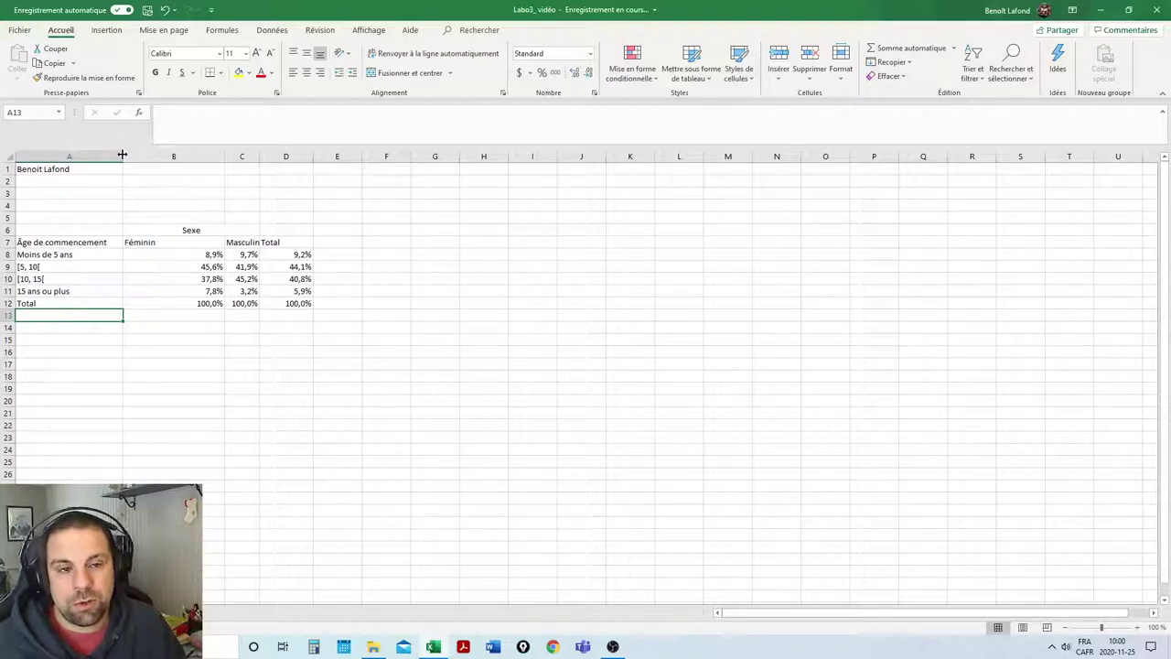
pyautogui.moveTo(183, 155); pyautogui.dragTo(286, 158)
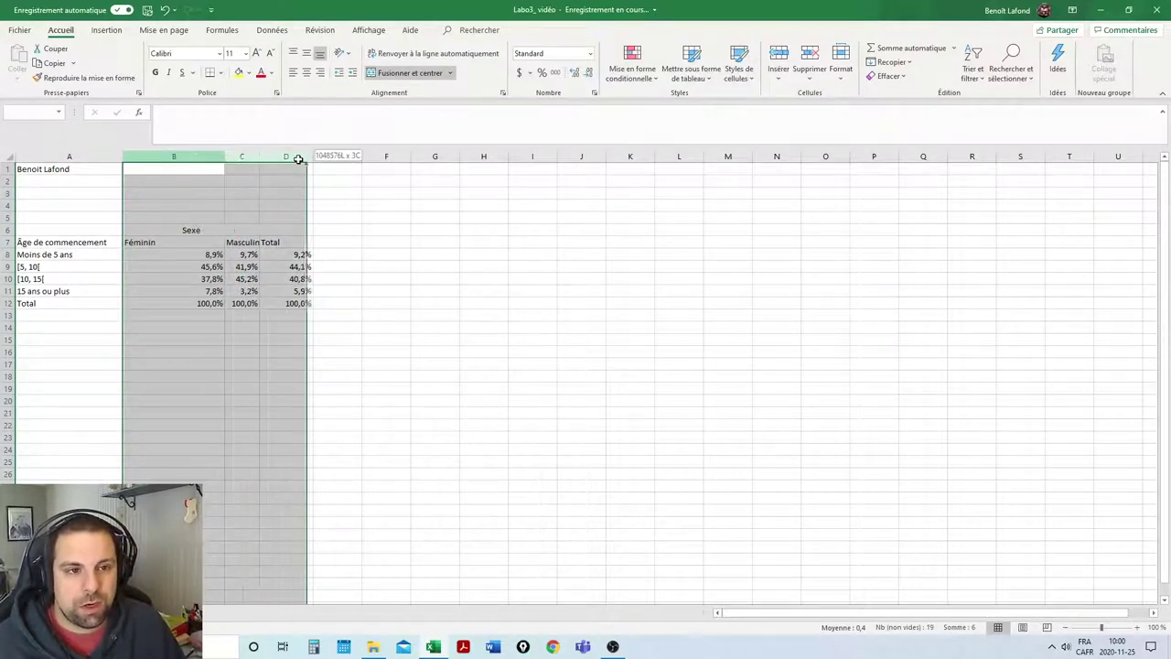
pyautogui.rightClick(298, 159)
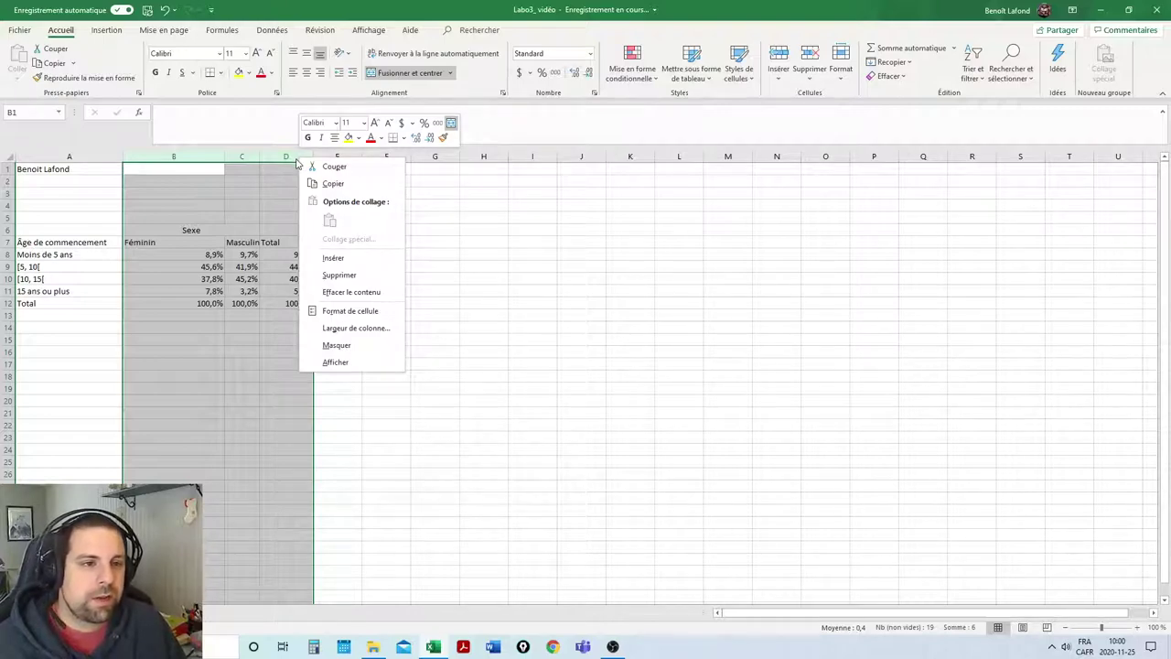
pyautogui.click(378, 327)
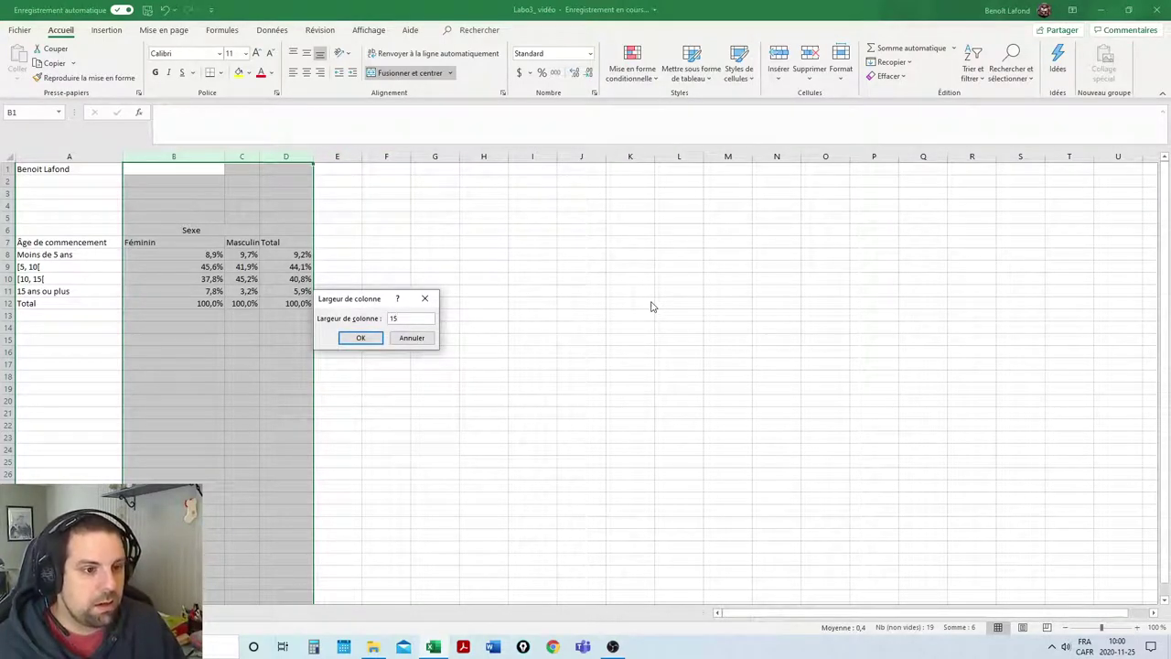
pyautogui.press('Return')
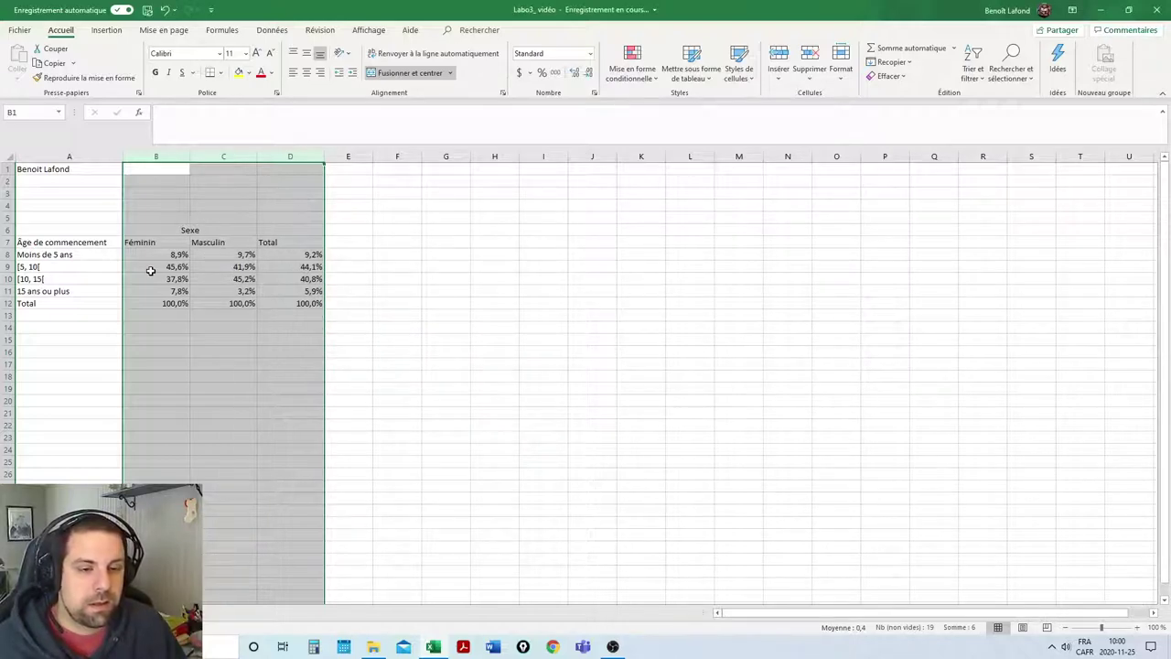
# - Centre the contents of B7:D12 and right-align the Total label in A12
pyautogui.moveTo(147, 240); pyautogui.dragTo(269, 306)
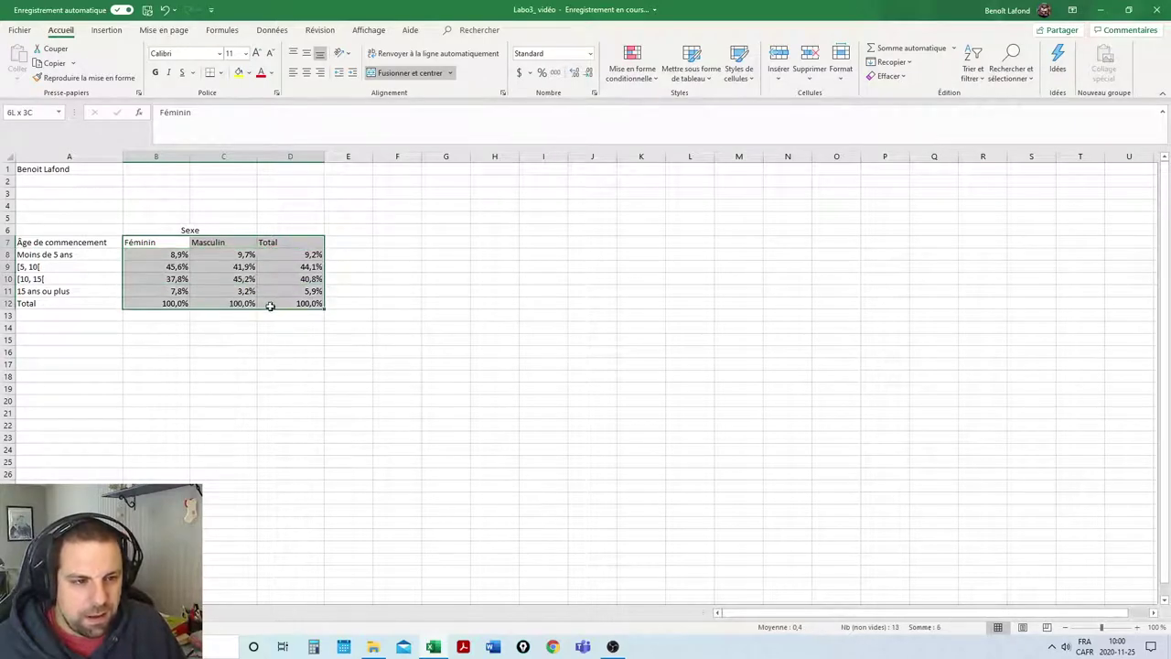
pyautogui.click(308, 73)
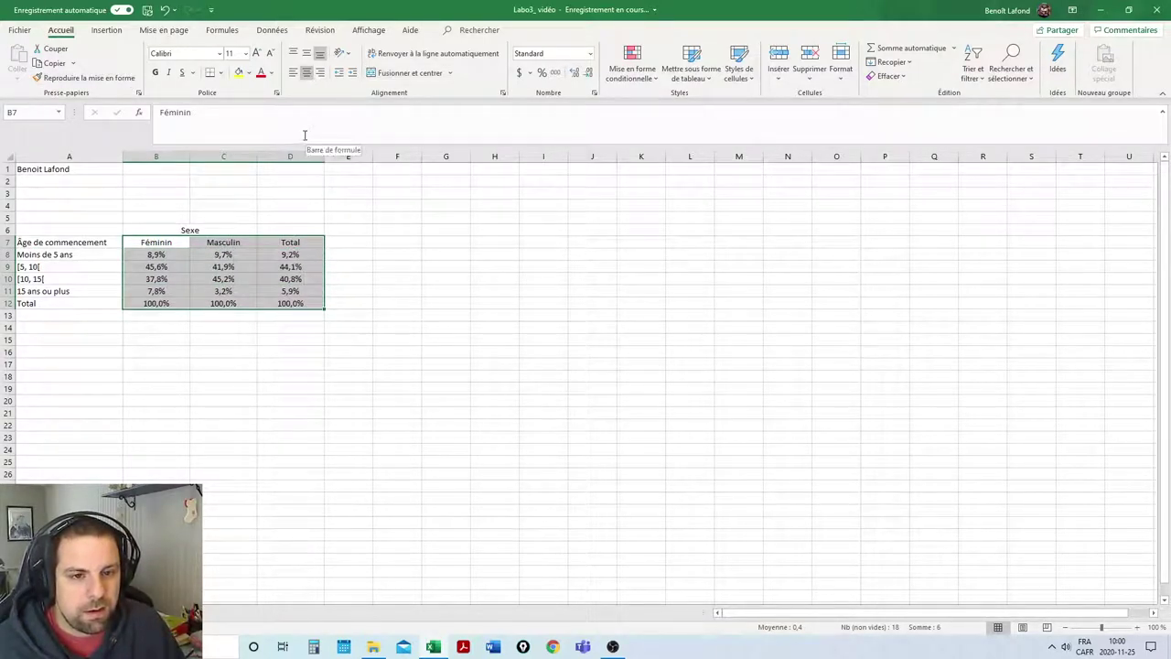
pyautogui.click(41, 306)
pyautogui.click(321, 72)
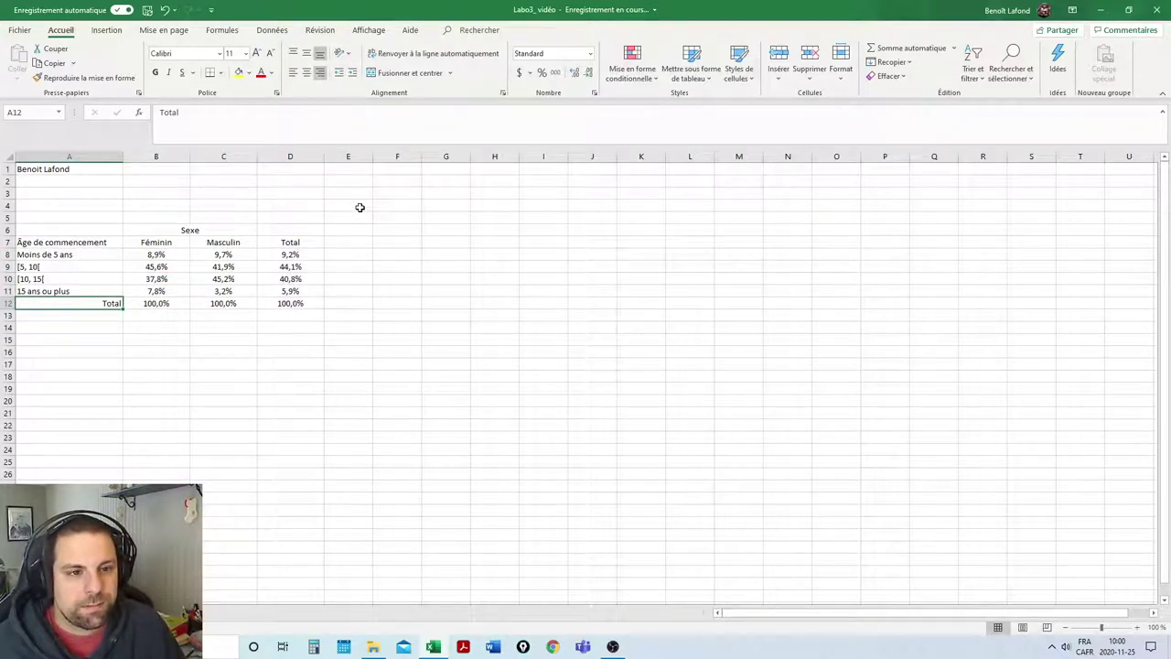
# - Apply all borders to the table range A6:D12
pyautogui.moveTo(110, 229); pyautogui.dragTo(307, 302)
pyautogui.click(382, 271)
pyautogui.moveTo(68, 232); pyautogui.dragTo(315, 305)
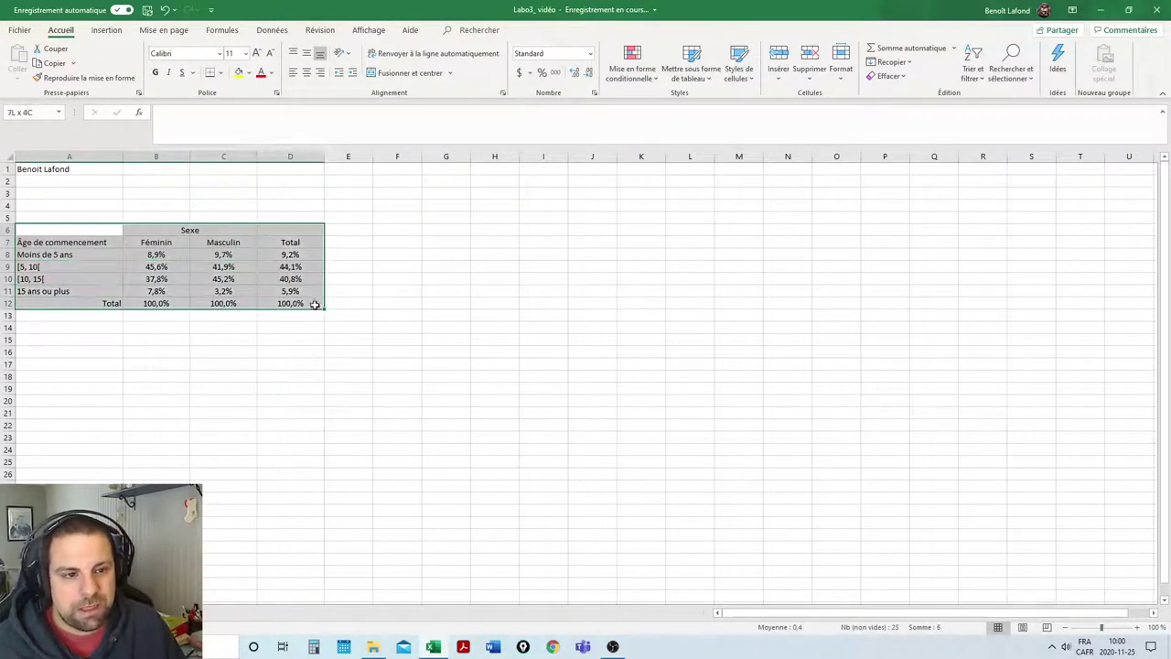
pyautogui.click(219, 72)
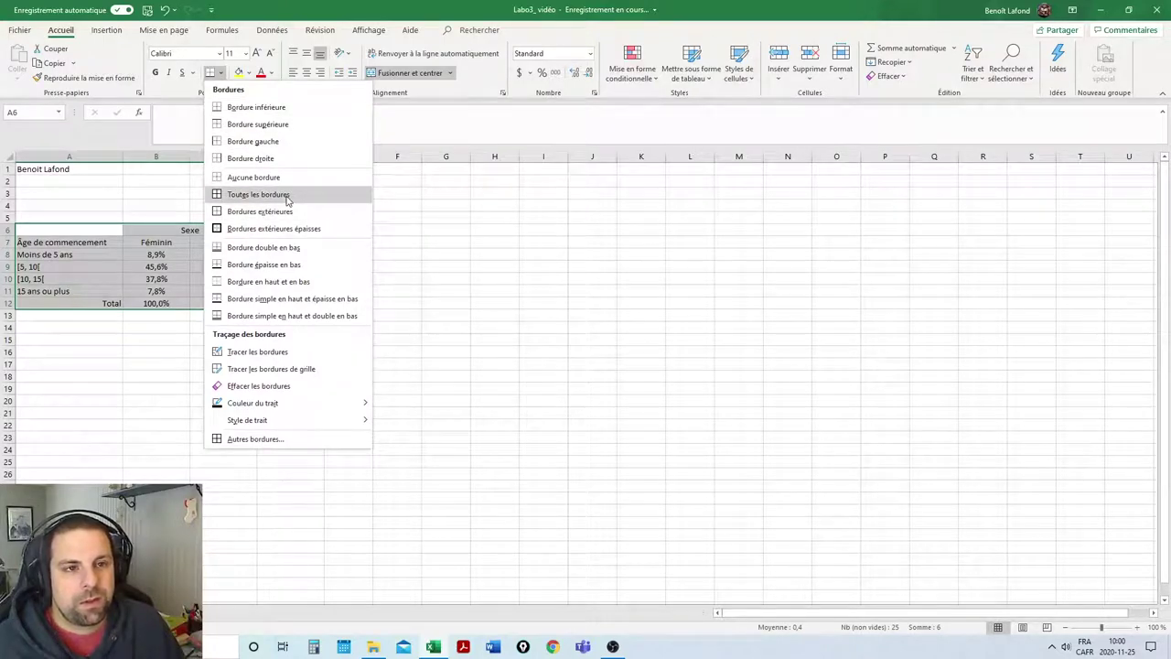
pyautogui.click(271, 194)
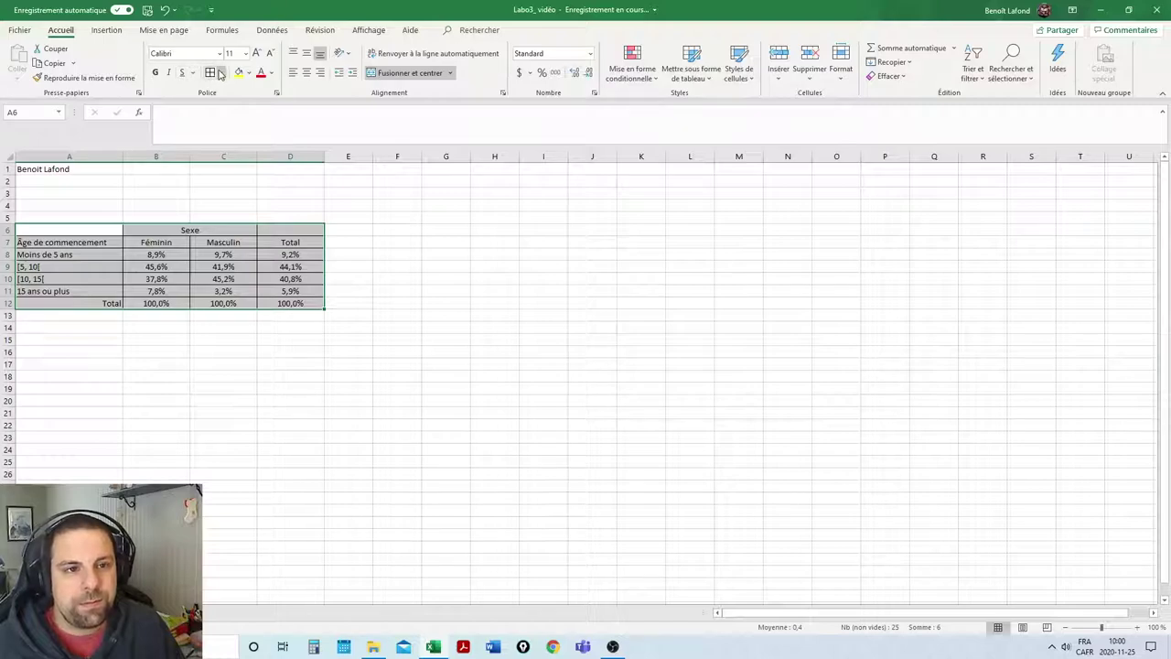
pyautogui.click(414, 264)
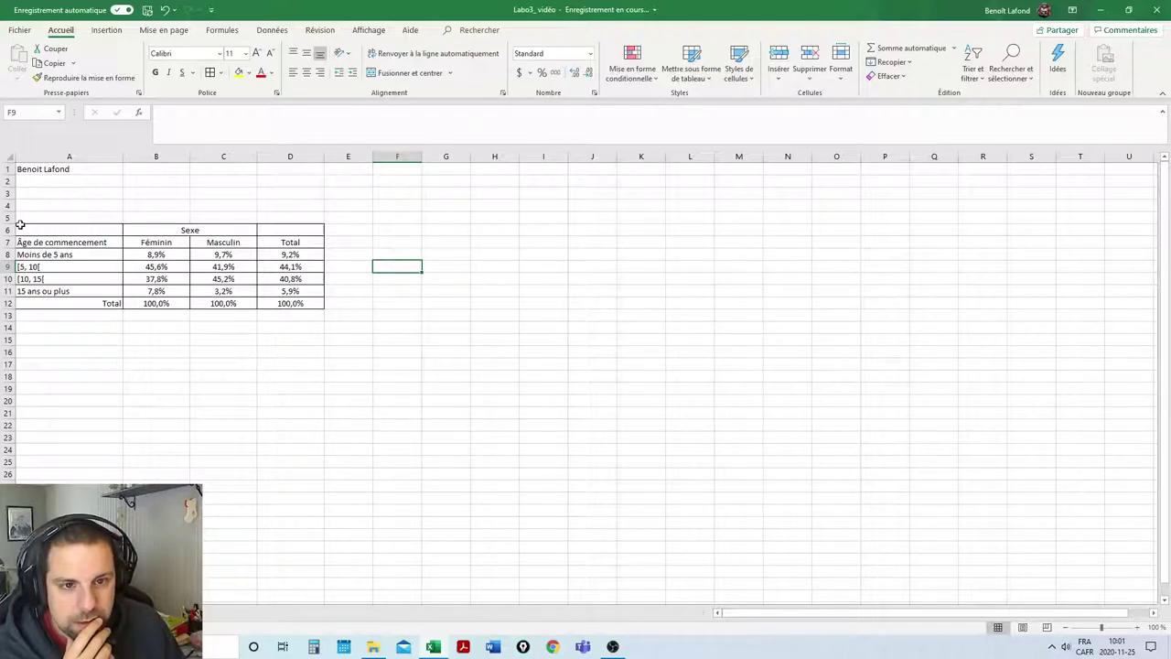
# - Erase the outer borders of the empty header cells A6 and D6 on either side of the Sexe heading
pyautogui.click(221, 73)
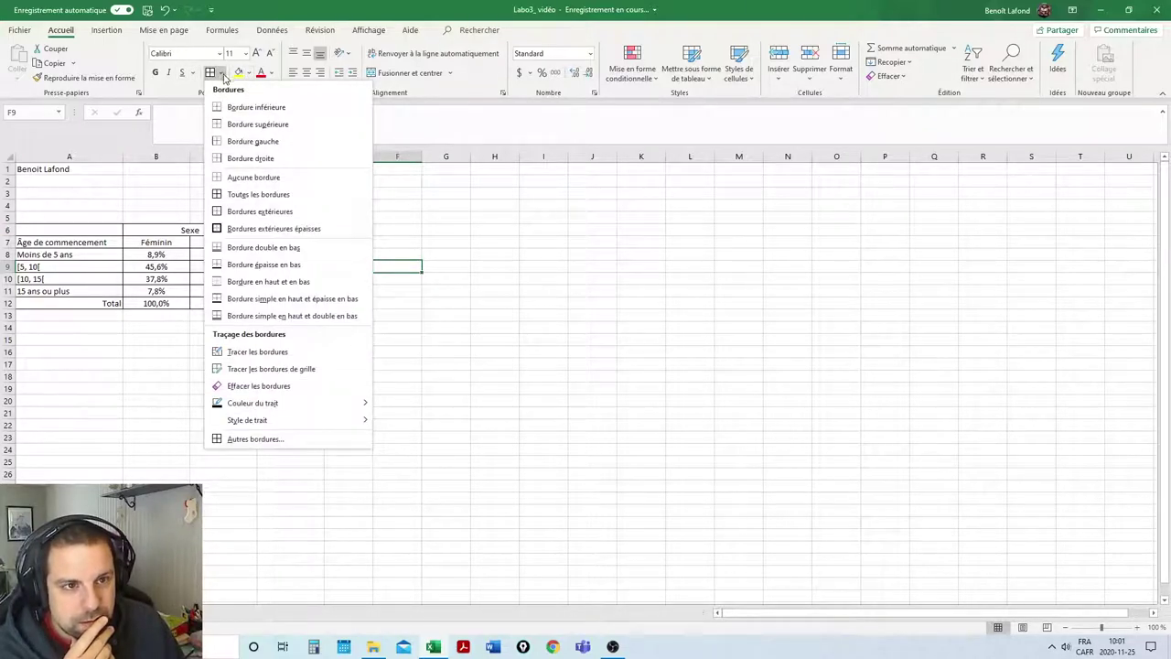
pyautogui.click(279, 386)
pyautogui.click(291, 222)
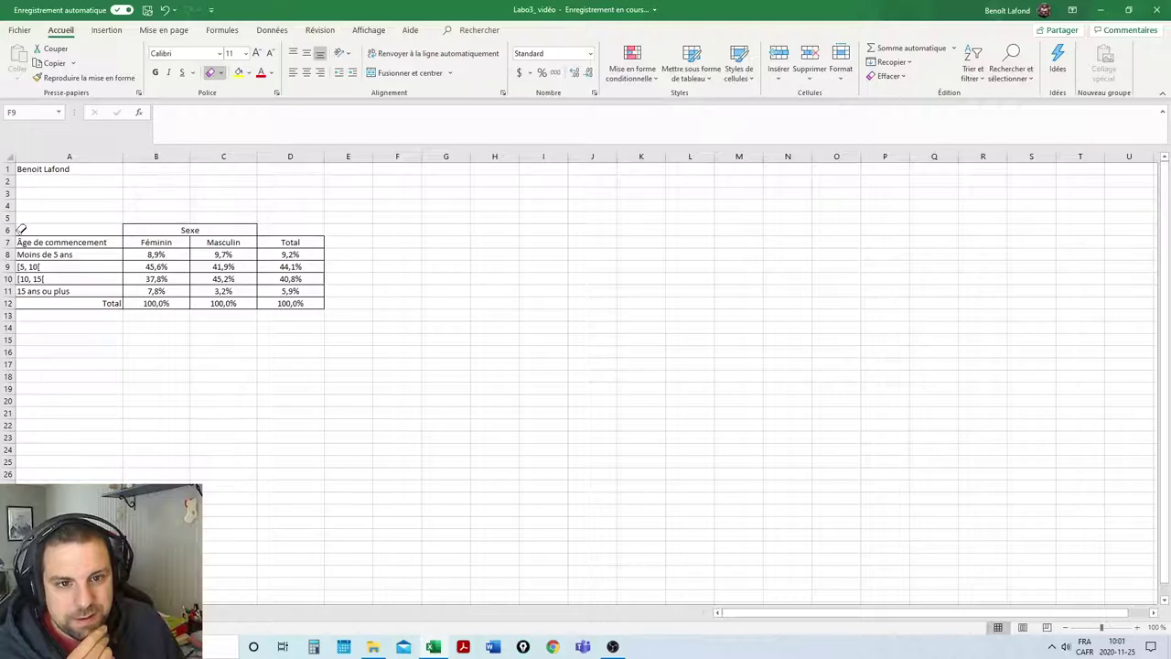
# - Check the table's layout and borders in the print preview, and return to the sheet
pyautogui.click(19, 32)
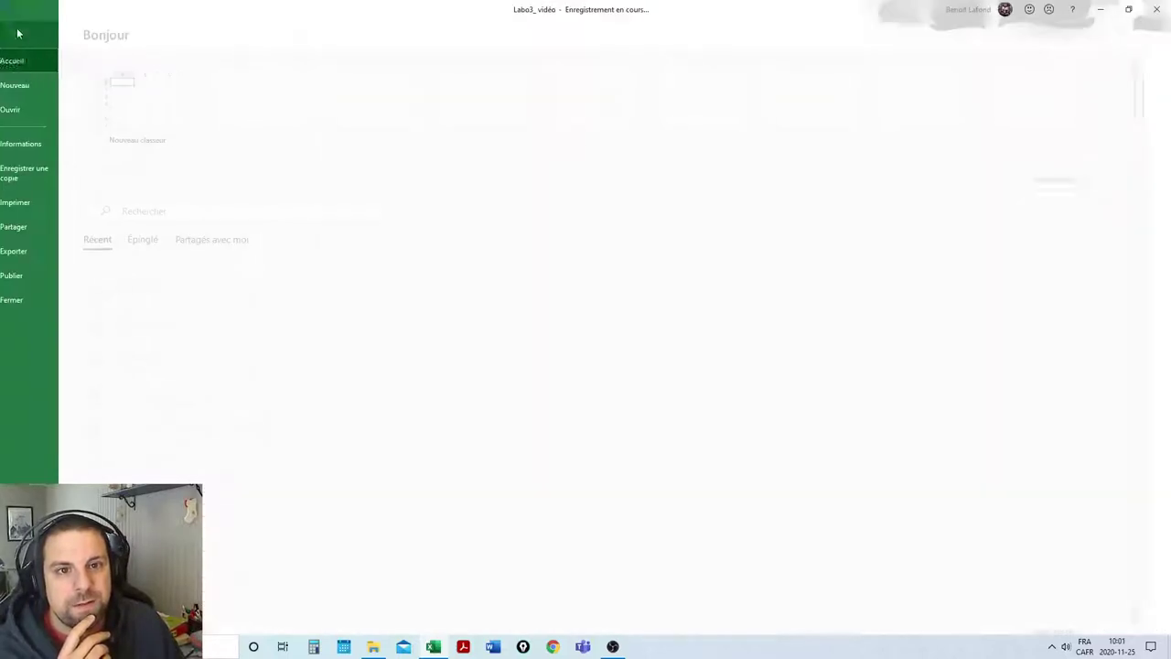
pyautogui.click(45, 205)
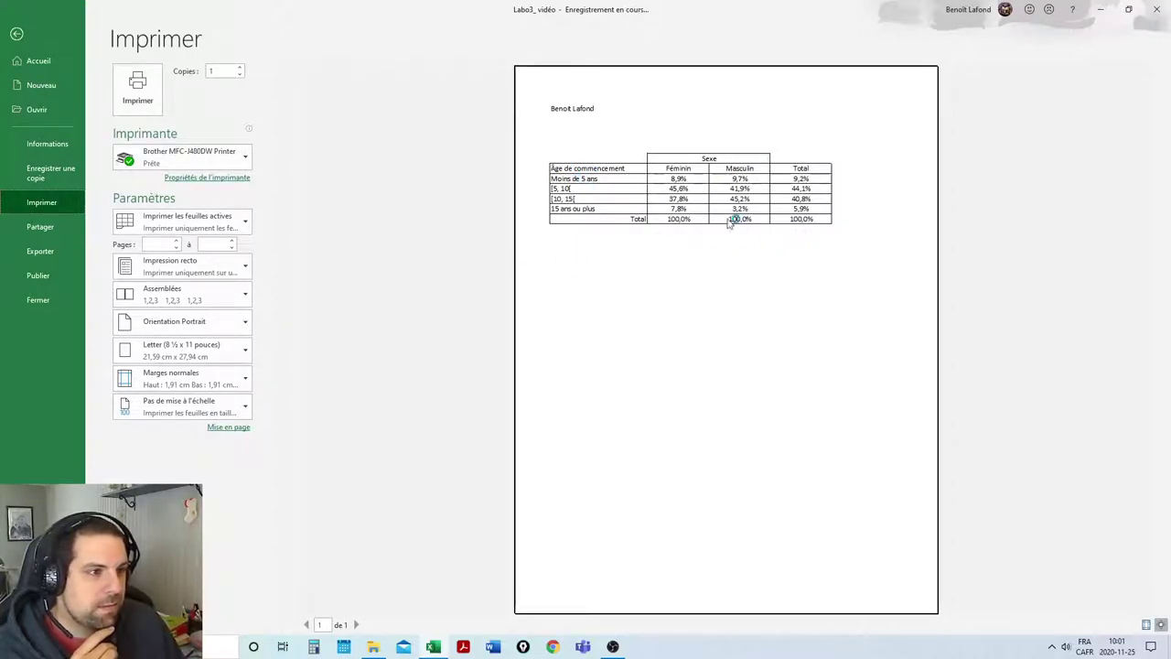
pyautogui.click(17, 34)
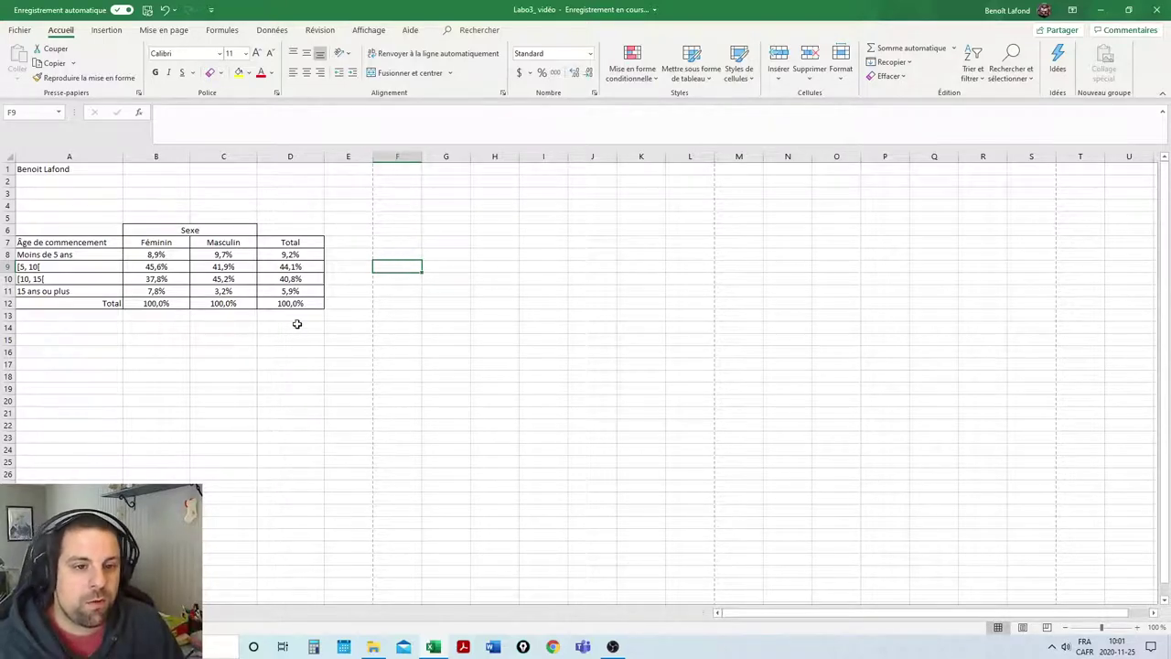
pyautogui.click(208, 77)
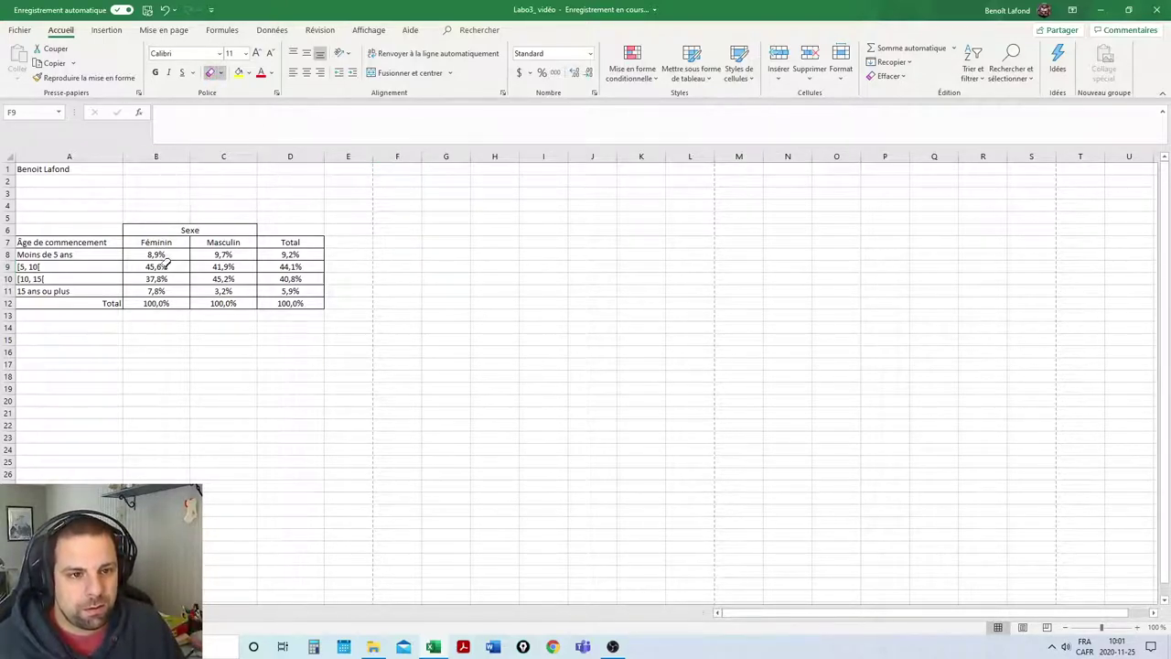
pyautogui.click(209, 79)
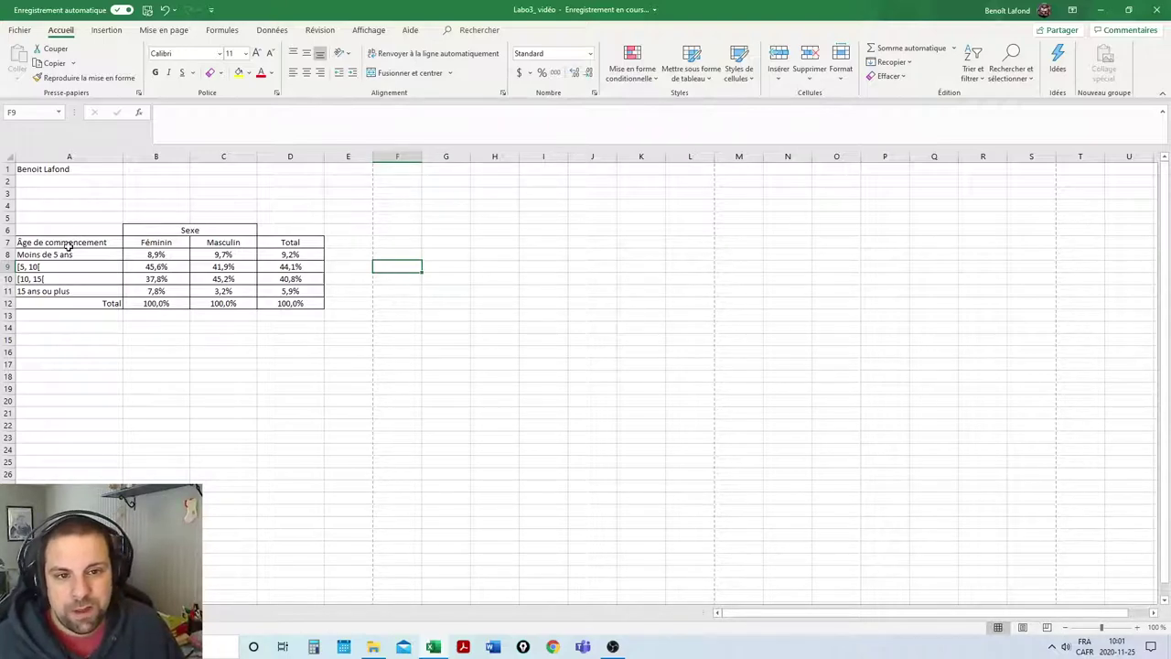
# - Insert a 2D clustered bar chart from the range A7:C11 and add axis titles to it
pyautogui.moveTo(54, 240); pyautogui.dragTo(228, 291)
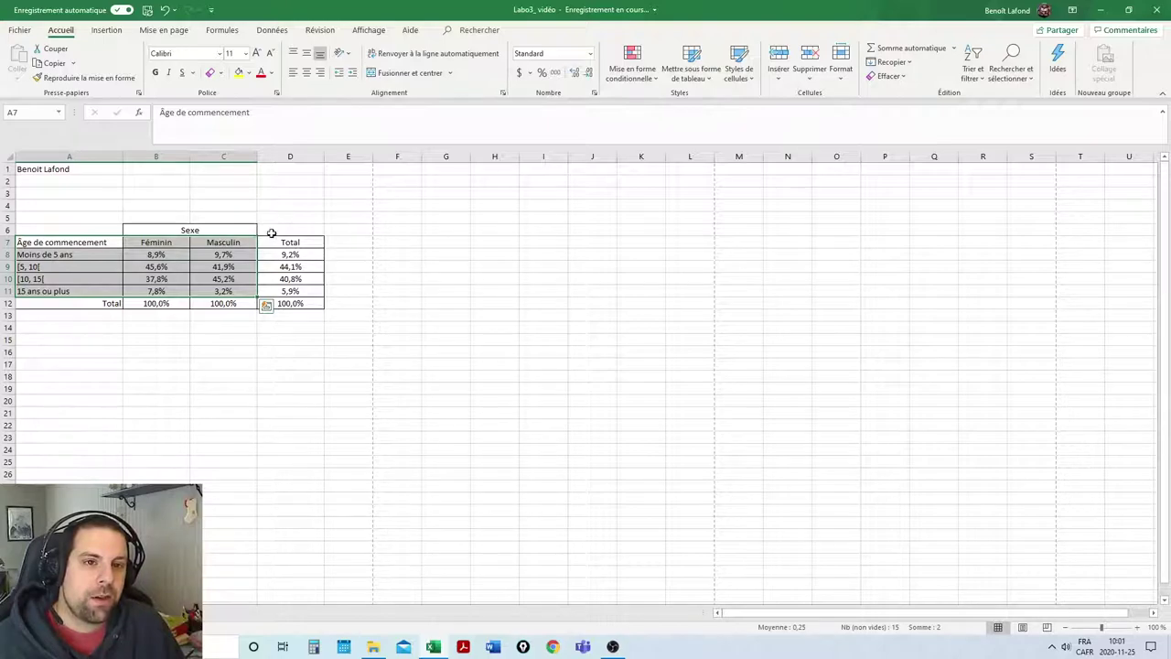
pyautogui.click(106, 33)
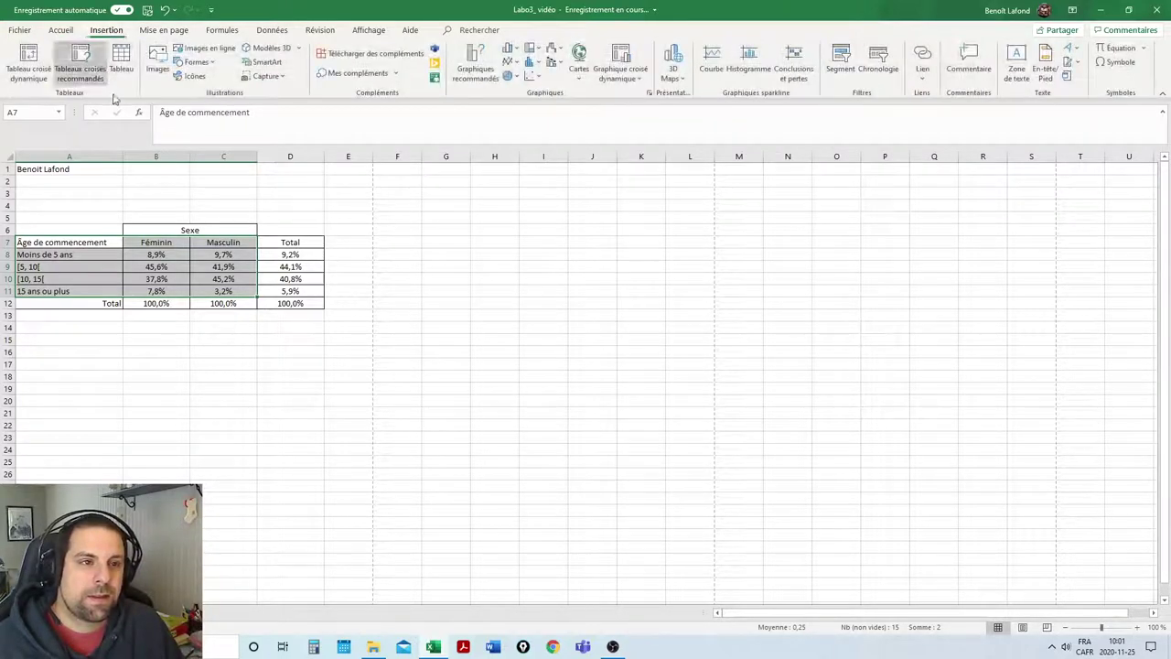
pyautogui.click(516, 50)
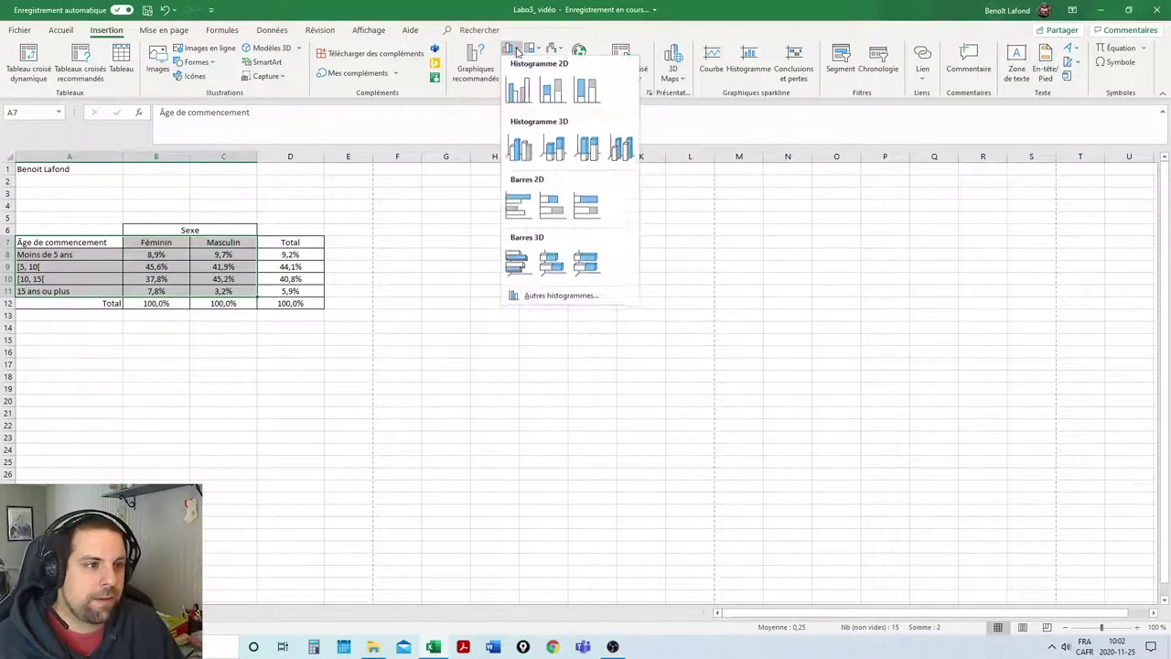
pyautogui.click(517, 209)
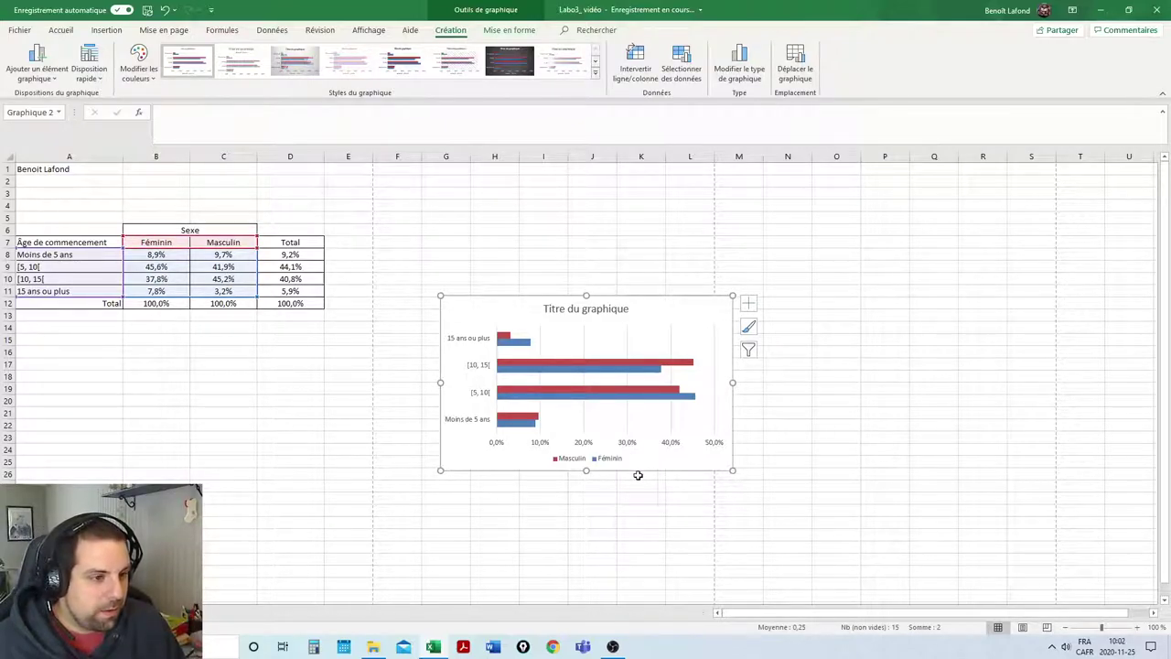
pyautogui.click(749, 304)
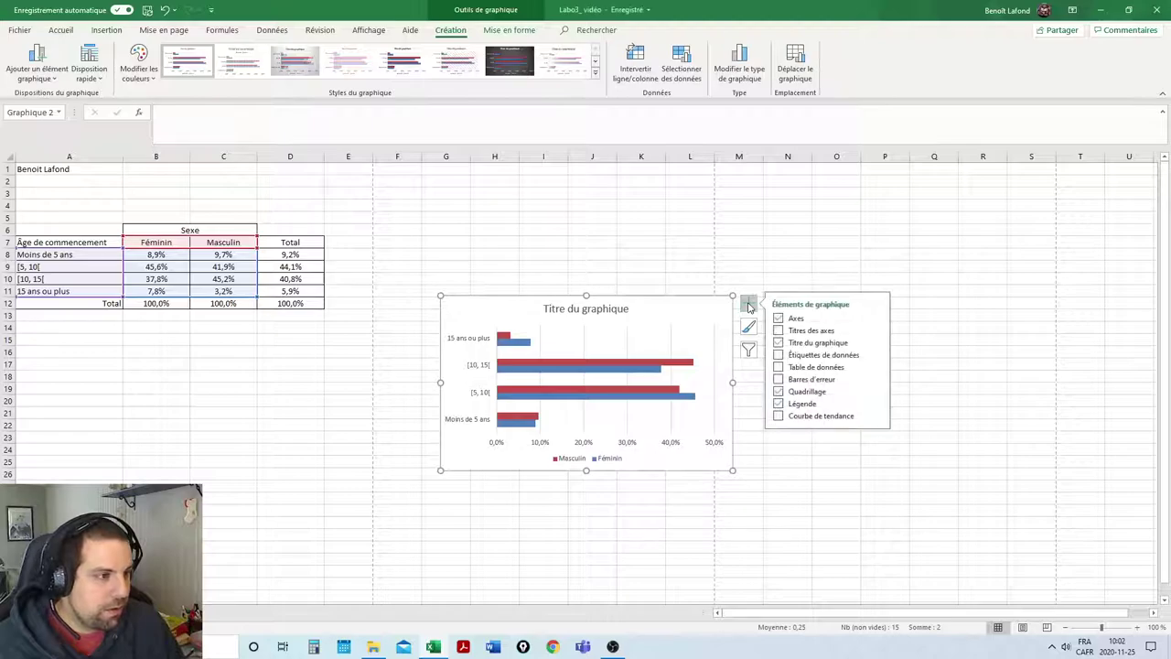
pyautogui.click(779, 331)
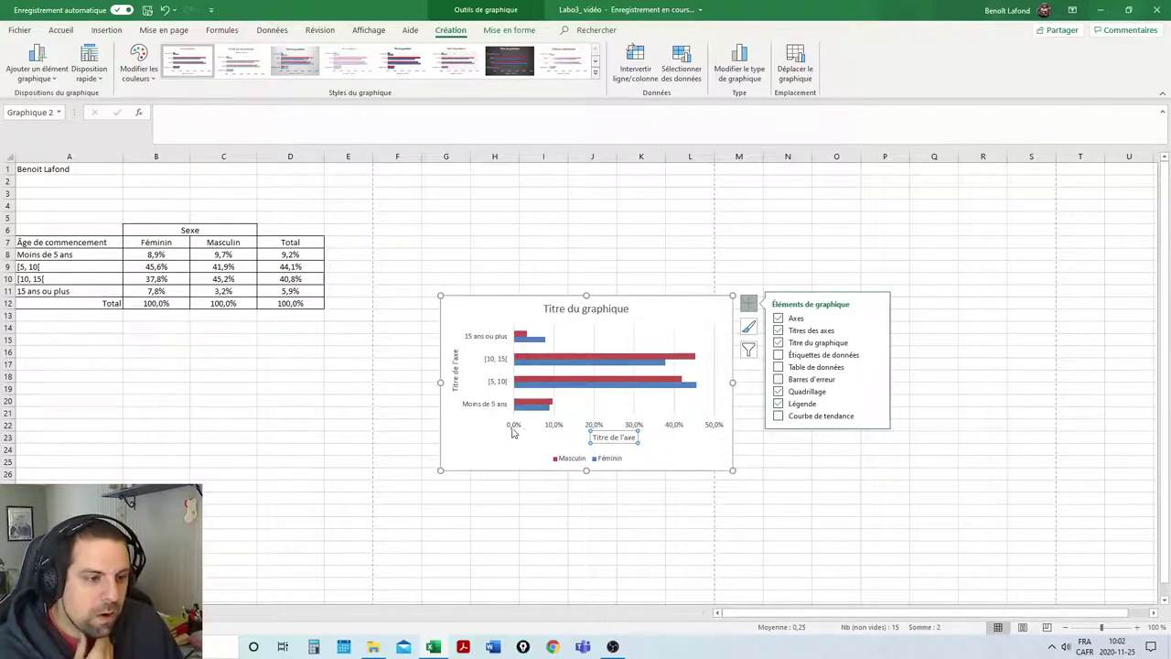
# - Format the chart's horizontal axis numbers as percentages with 0 decimals
pyautogui.click(673, 430)
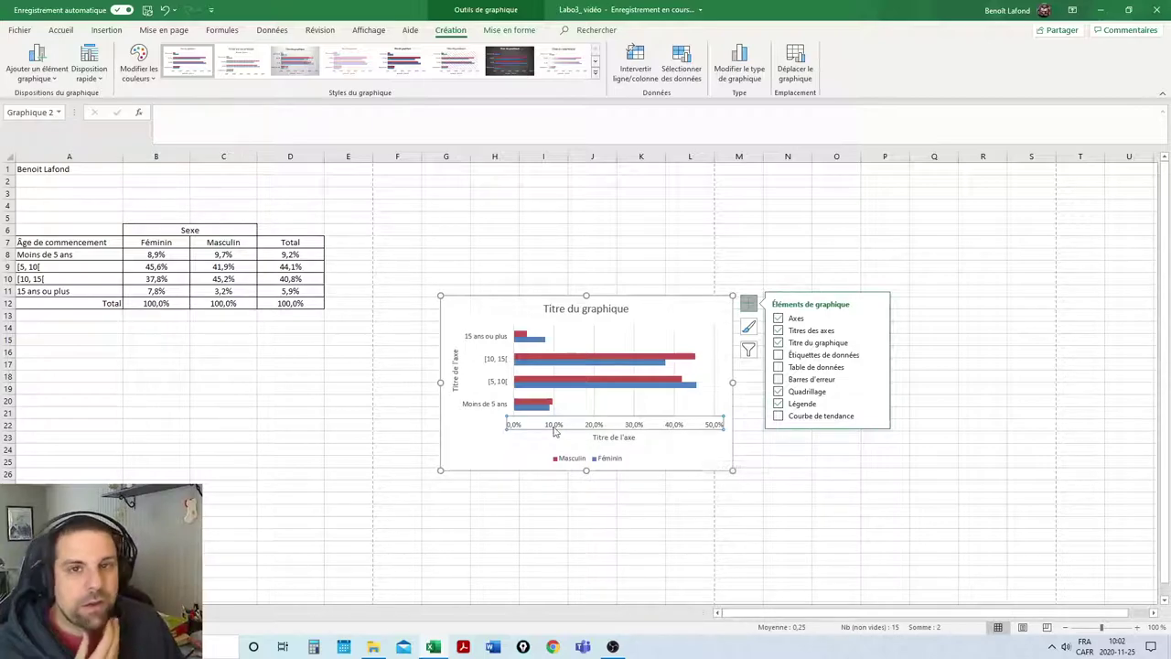
pyautogui.rightClick(671, 428)
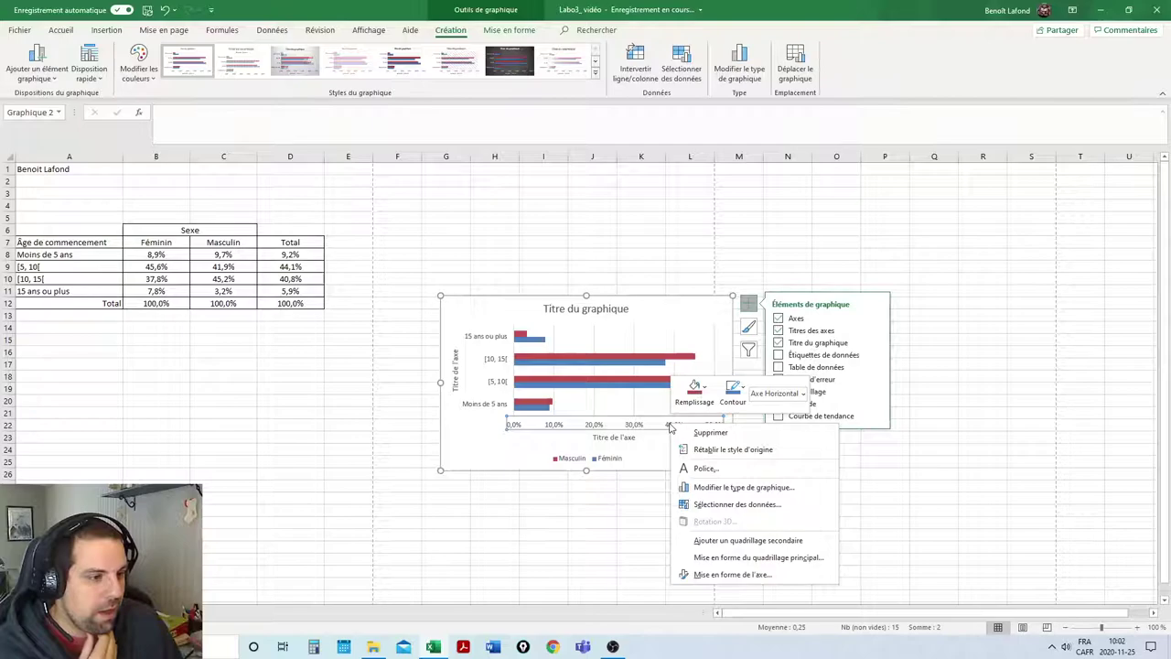
pyautogui.click(719, 574)
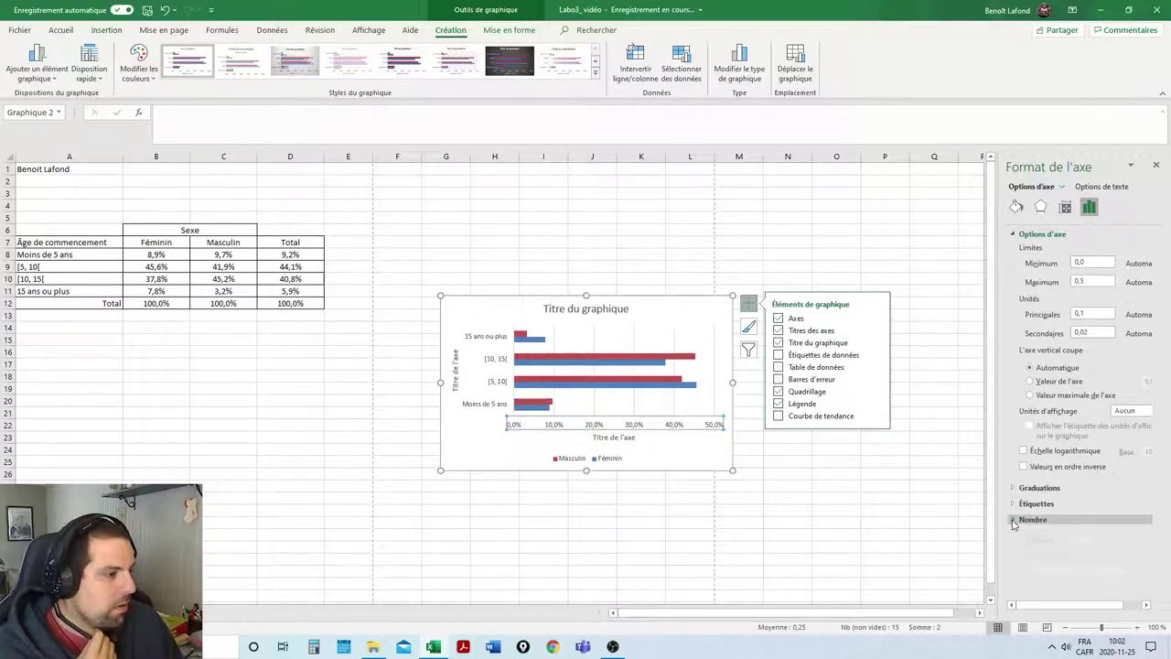
pyautogui.click(1072, 521)
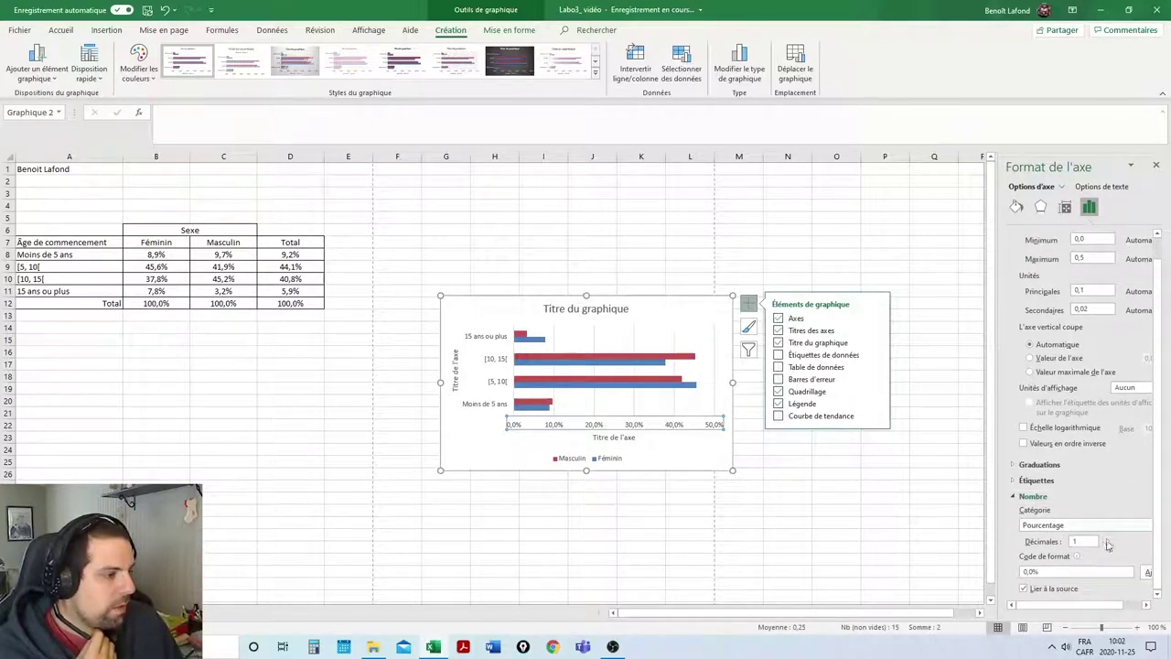
pyautogui.doubleClick(1086, 541)
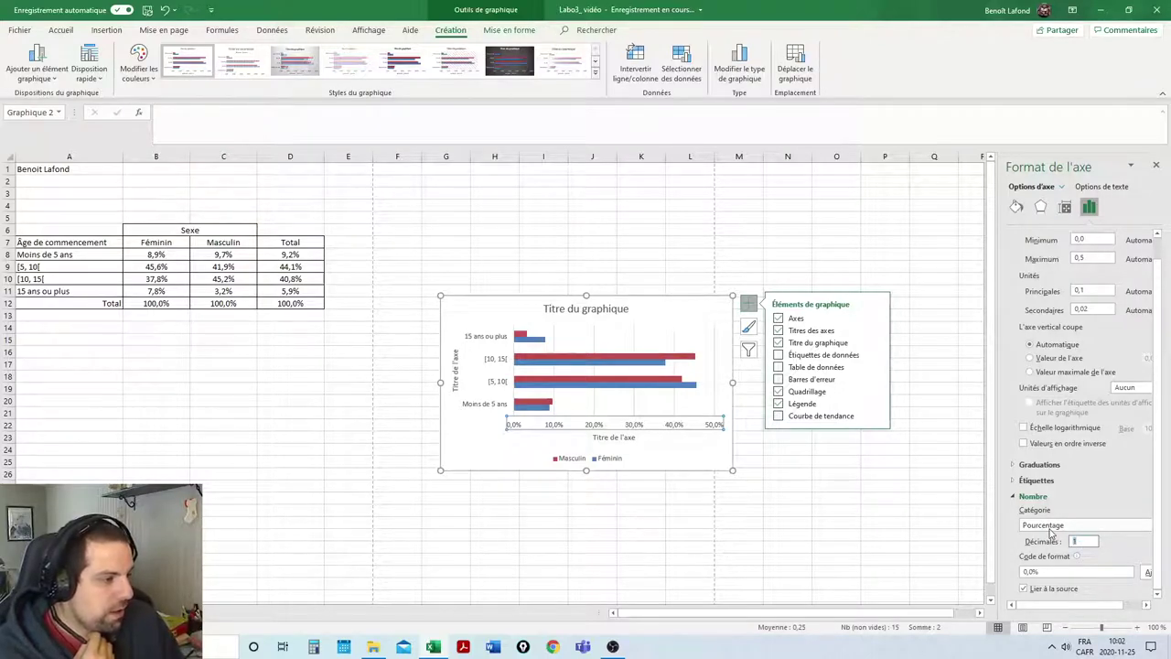
pyautogui.write('0')
pyautogui.press('Return')
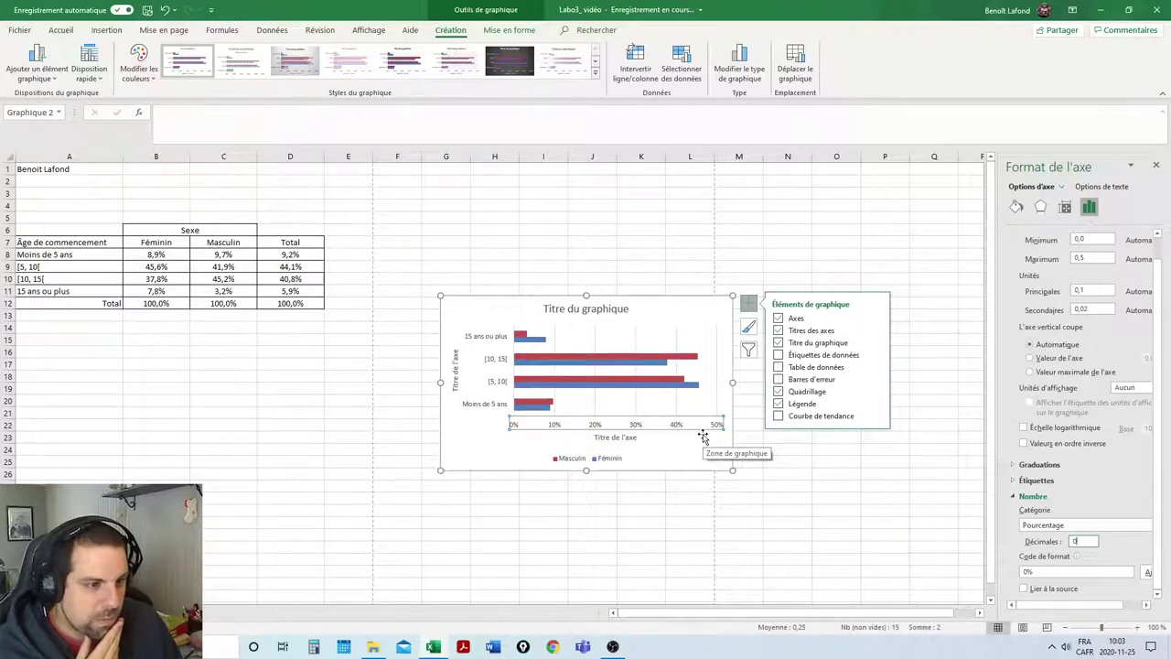
# - Merge and centre the cells A4:D5 above the table
pyautogui.click(592, 310)
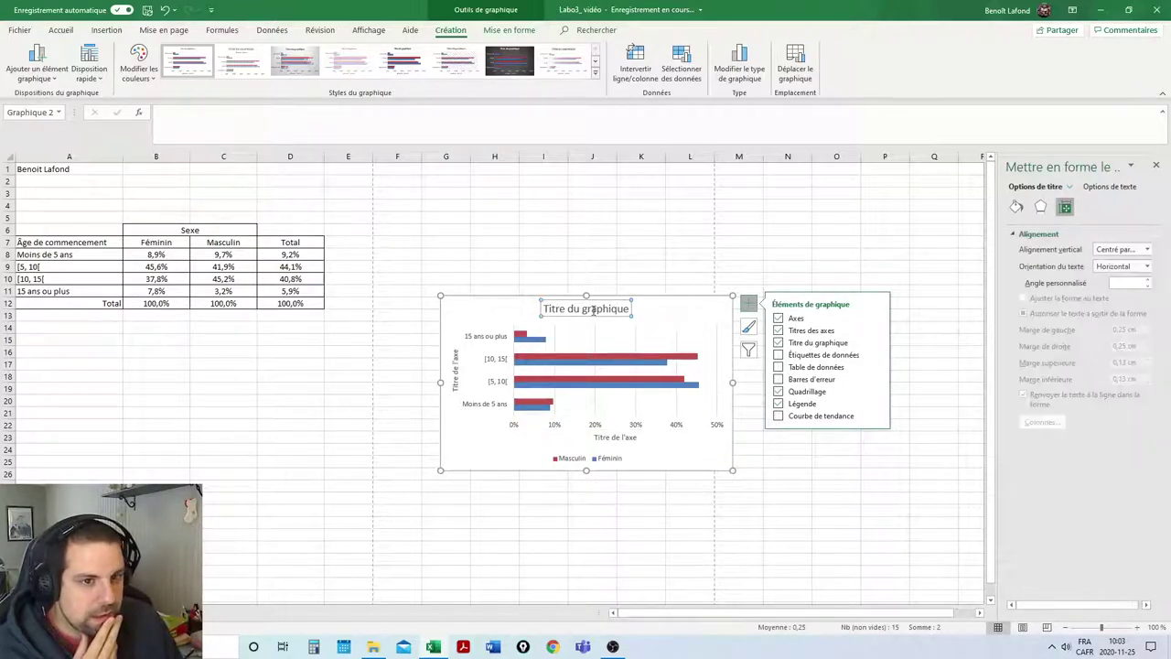
pyautogui.moveTo(77, 203); pyautogui.dragTo(287, 214)
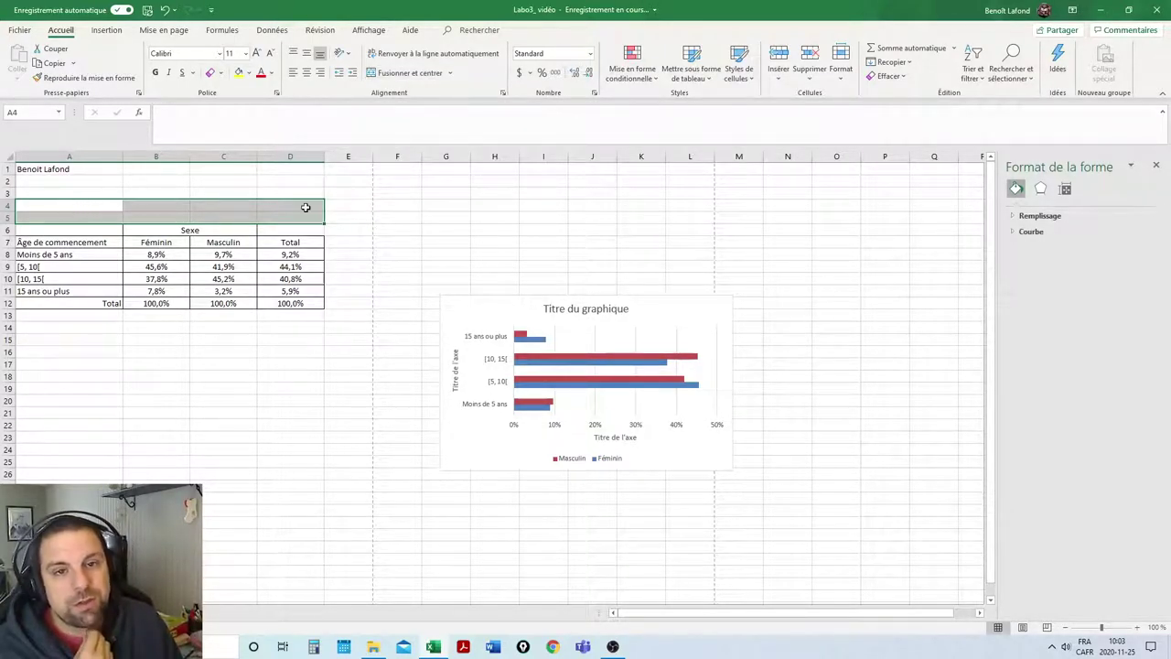
pyautogui.click(413, 75)
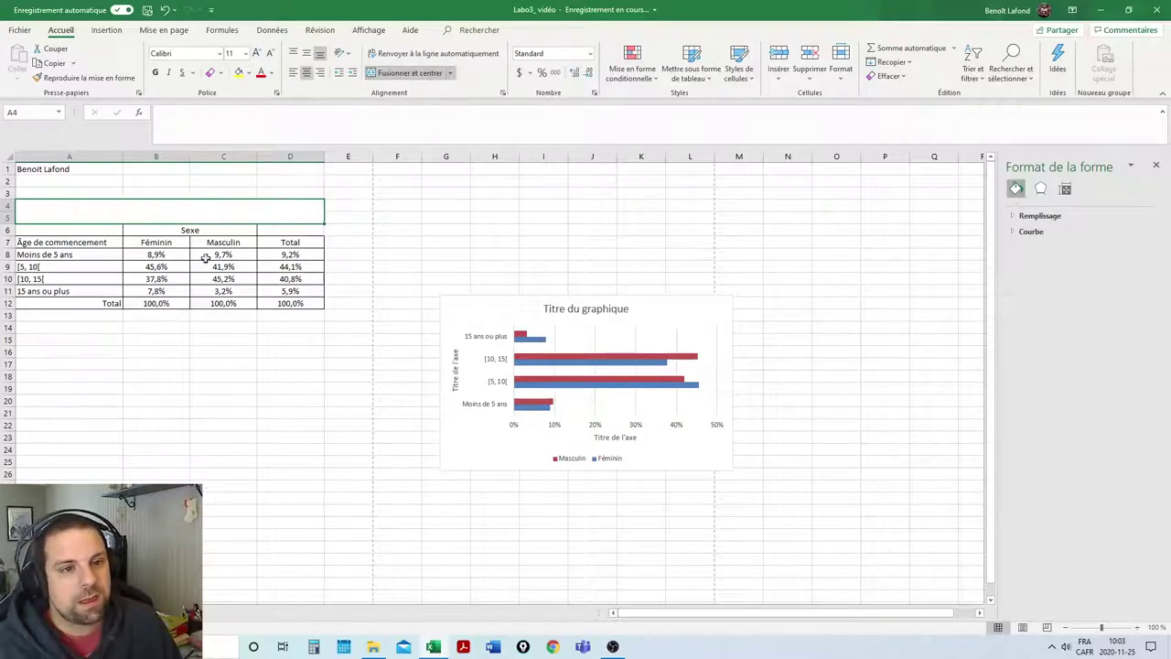
# - Enter the title "Répartition de 152 étudiants, par sexe, selon l'âge de début de l'activité préférée" in the merged cell above the table
pyautogui.write('Ré')
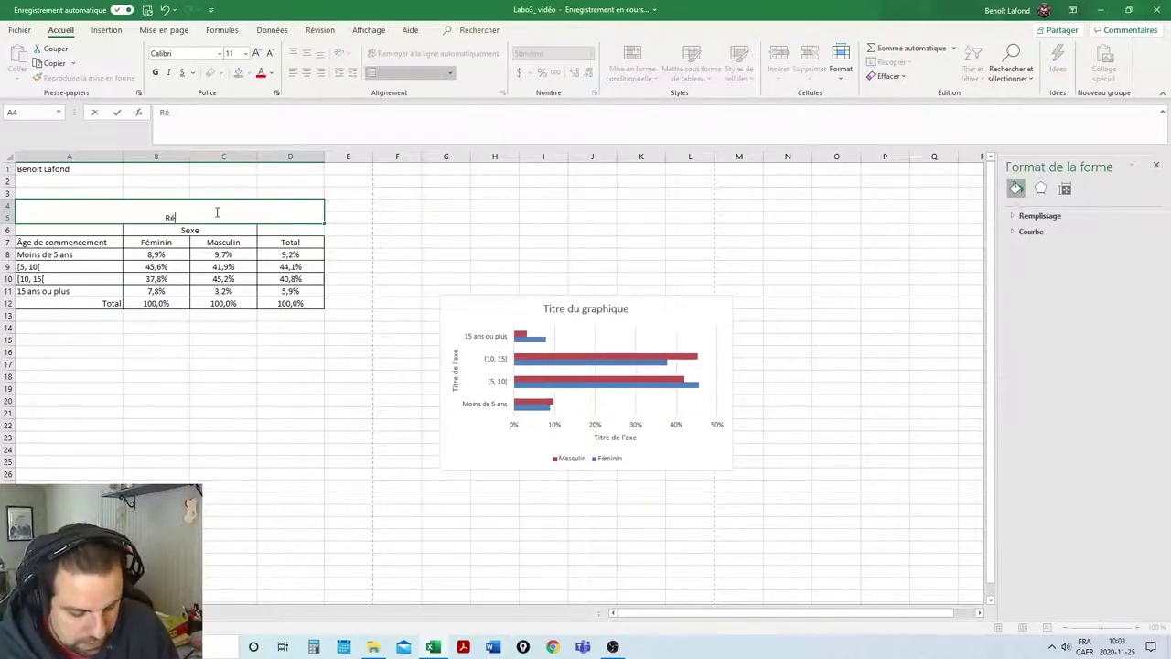
pyautogui.write('partit')
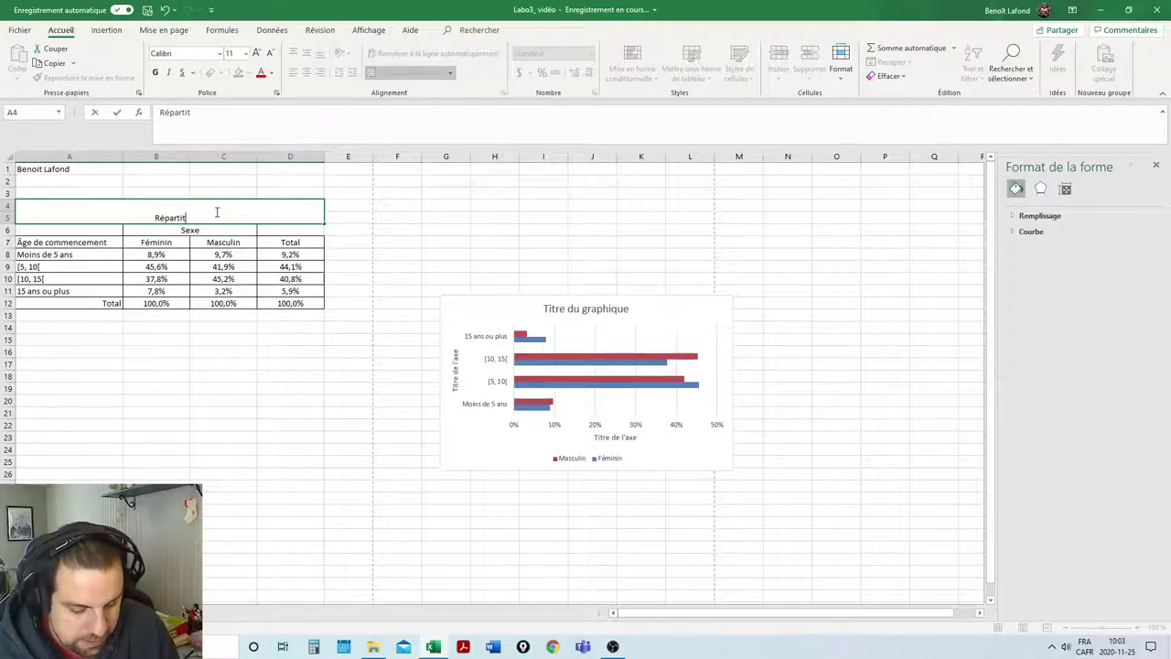
pyautogui.write('iond')
pyautogui.press('BackSpace')
pyautogui.write('de 152')
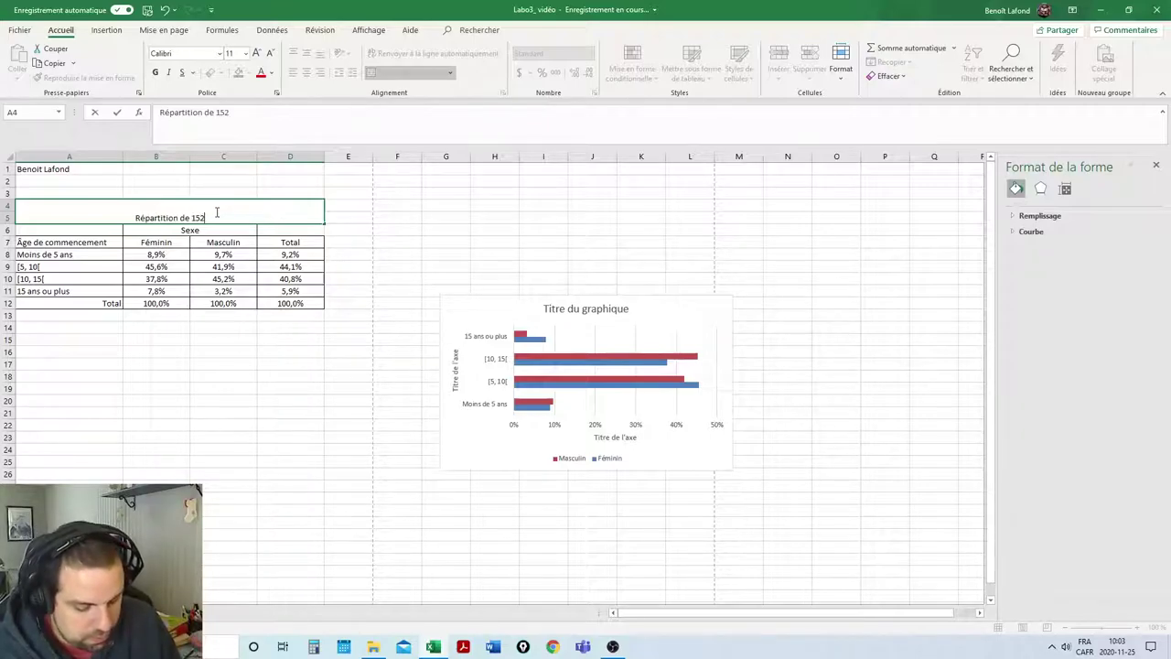
pyautogui.write(' étudiants')
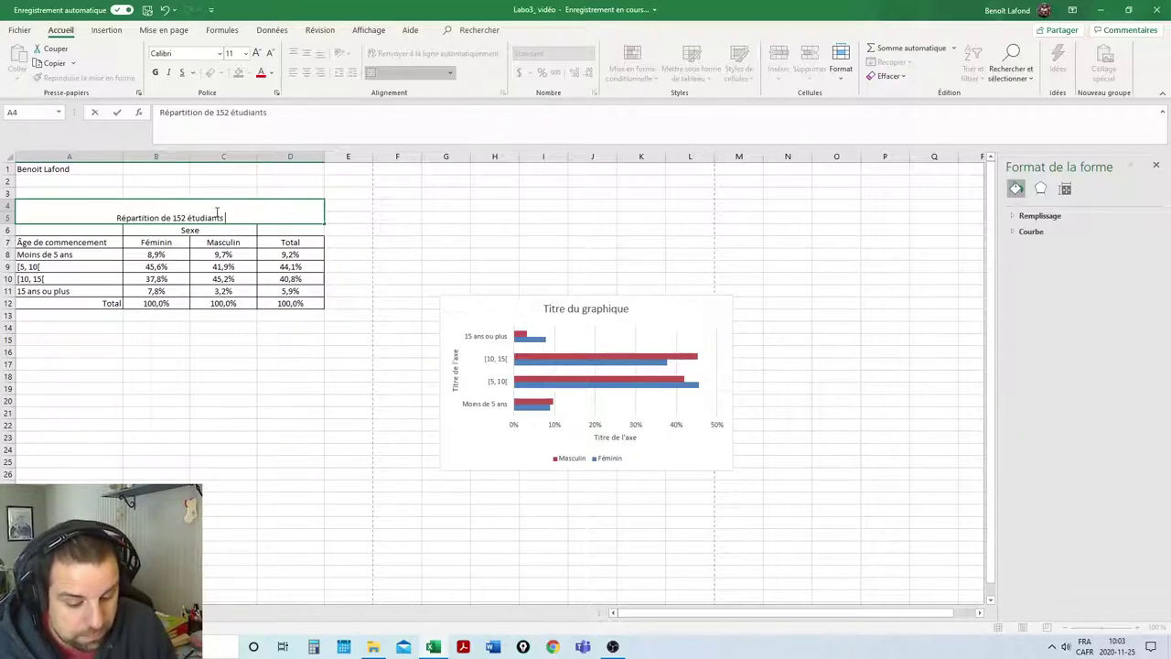
pyautogui.write(', par sex')
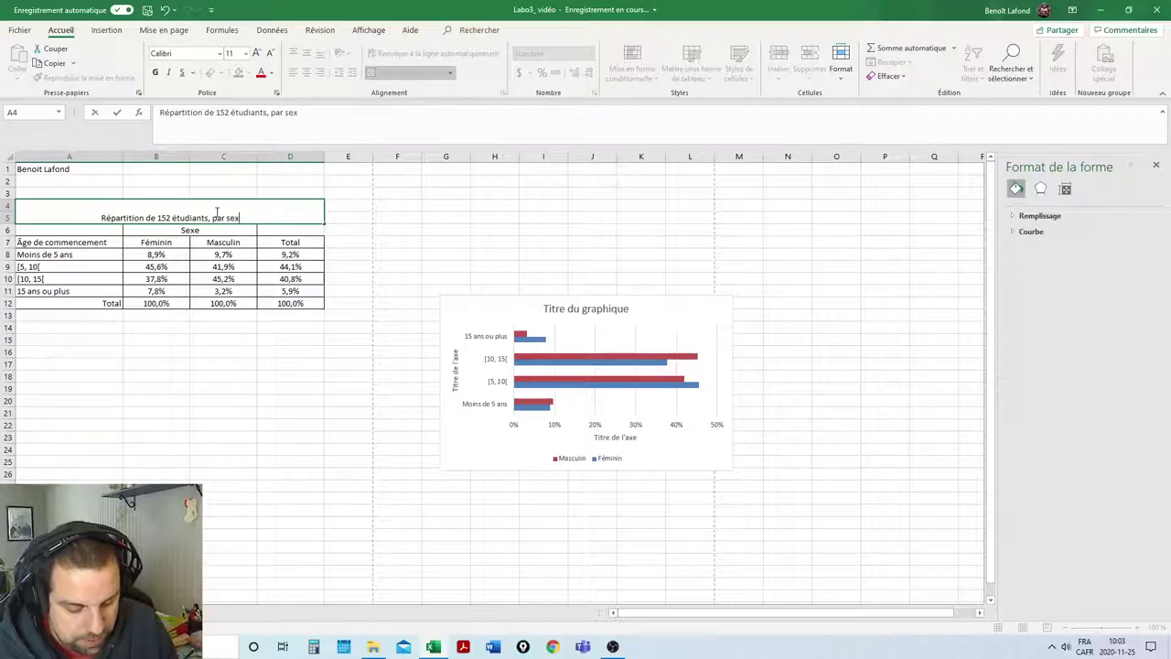
pyautogui.write(', selon l')
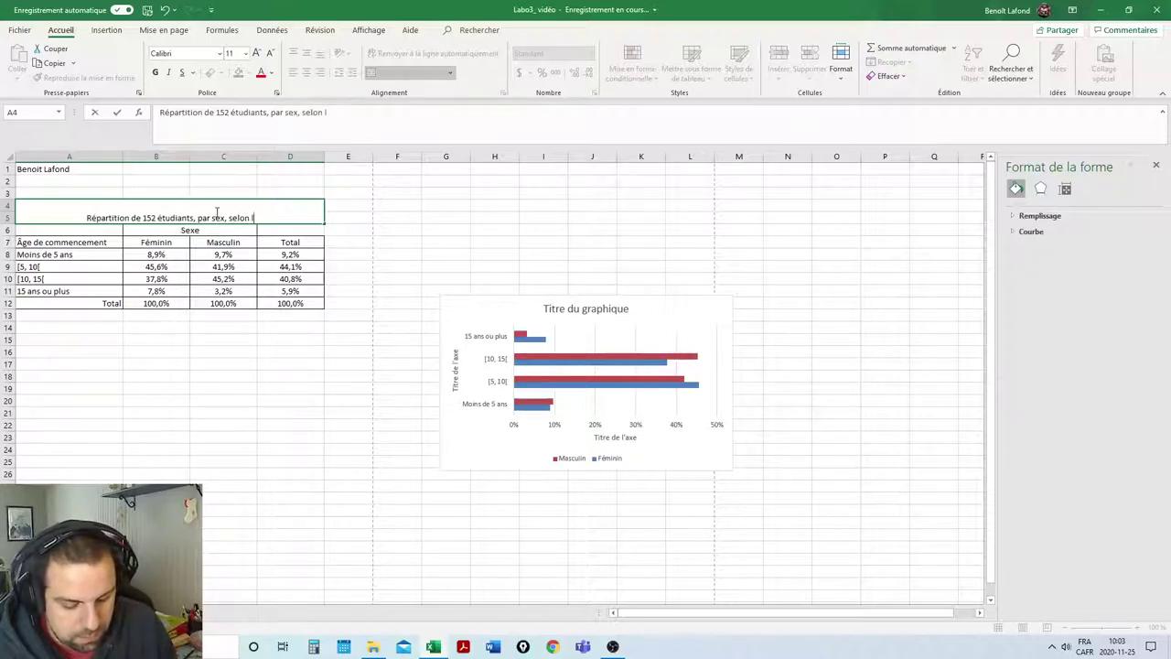
pyautogui.write("'age")
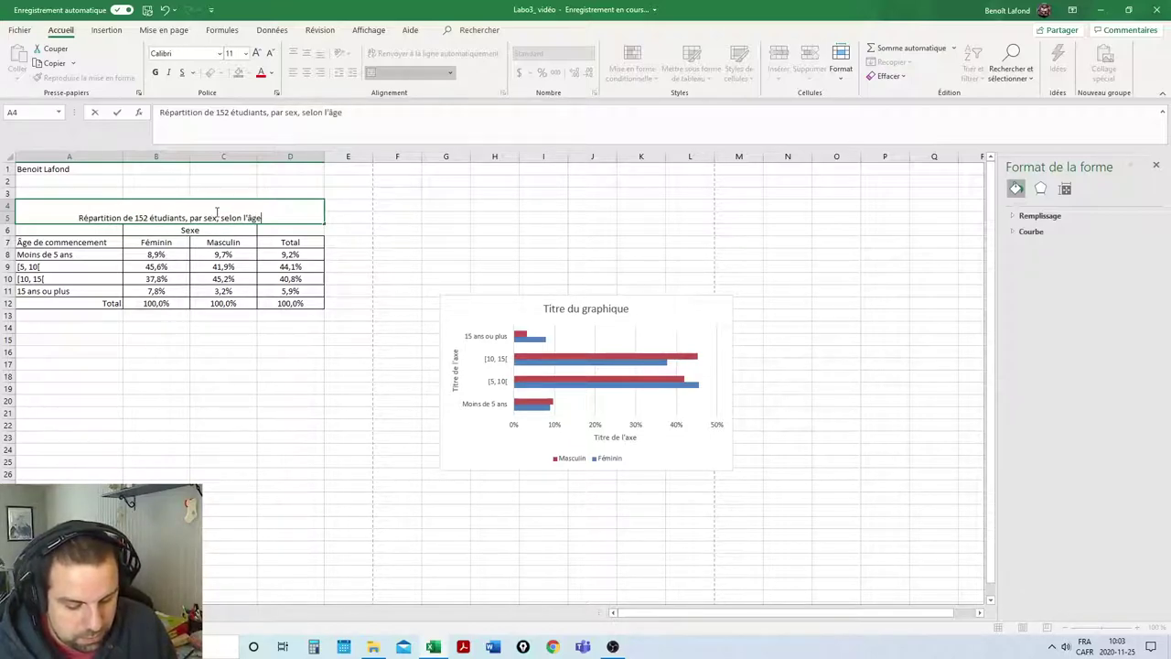
pyautogui.write(' de d')
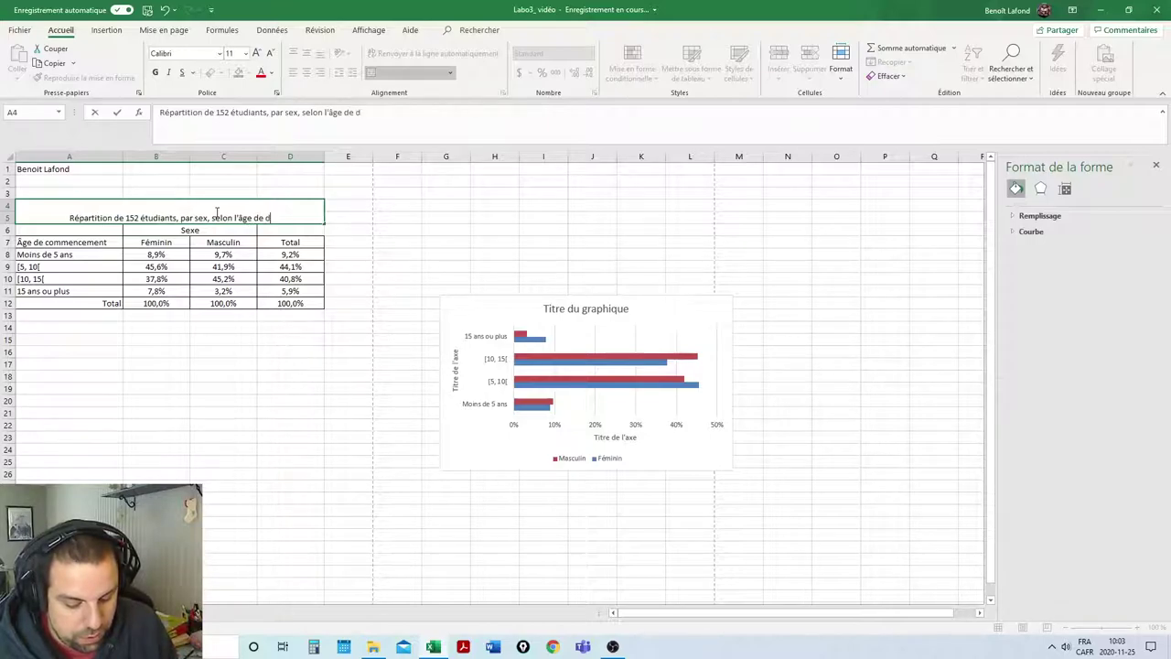
pyautogui.write("ébut de l'ac")
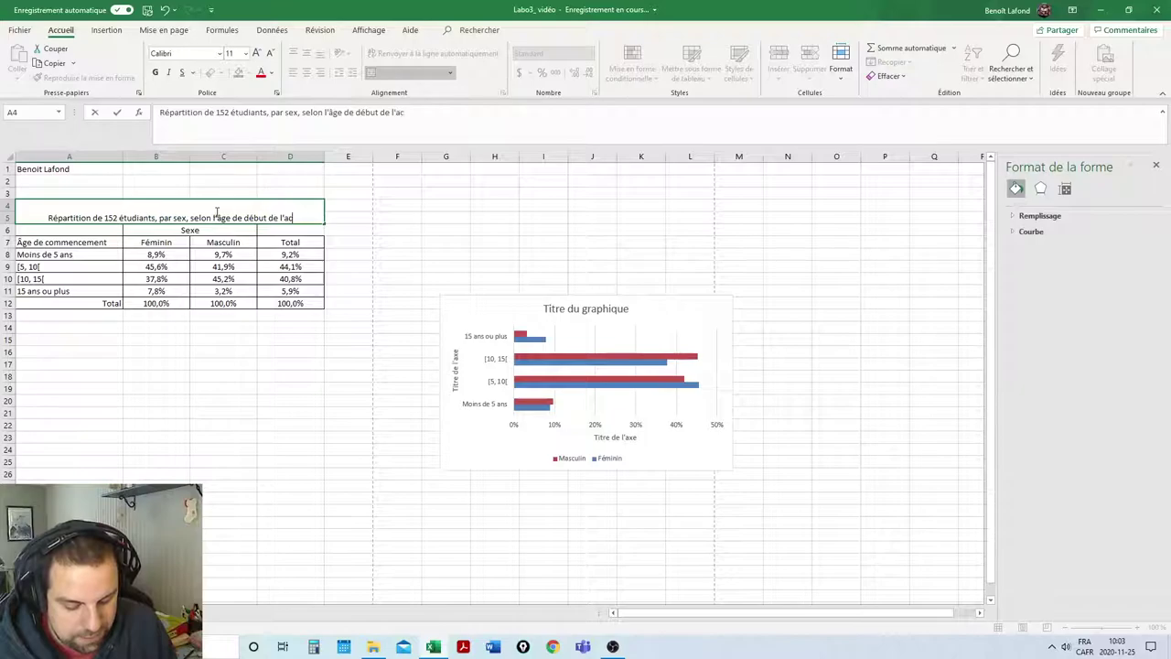
pyautogui.write('tivité')
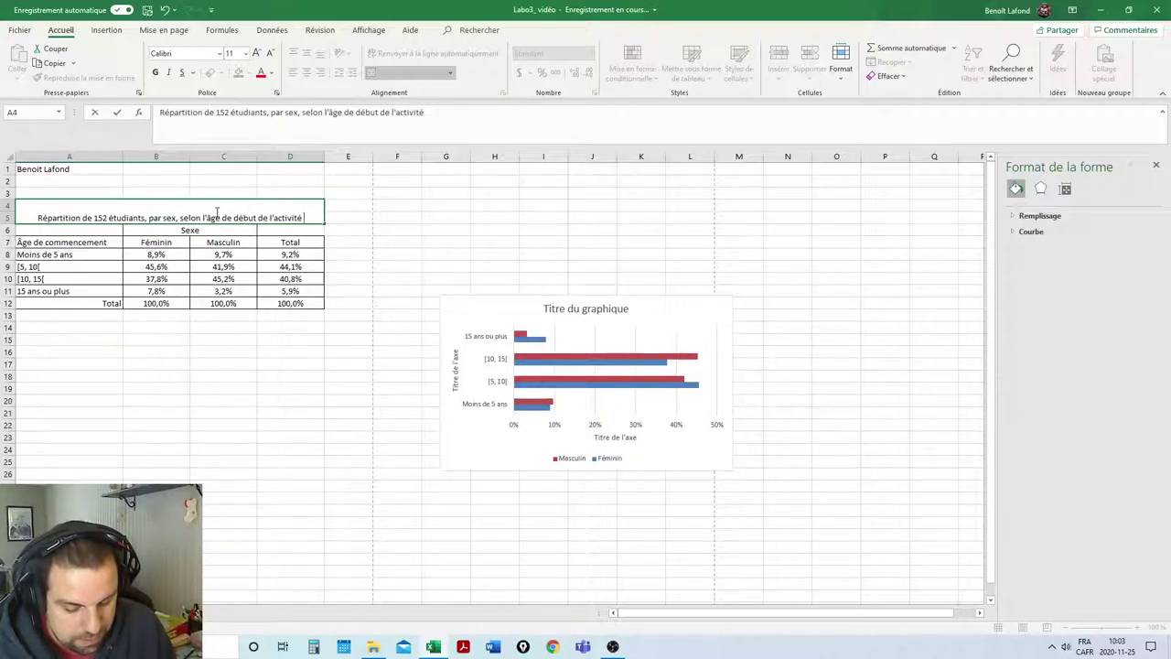
pyautogui.write(' préféré')
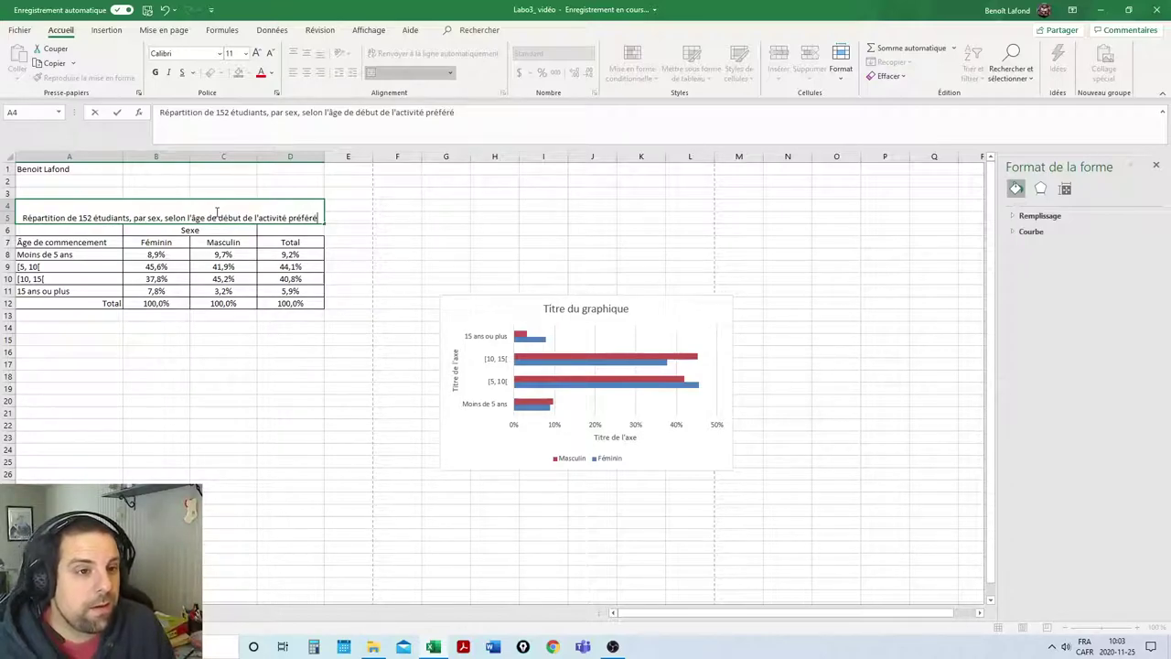
pyautogui.write('e')
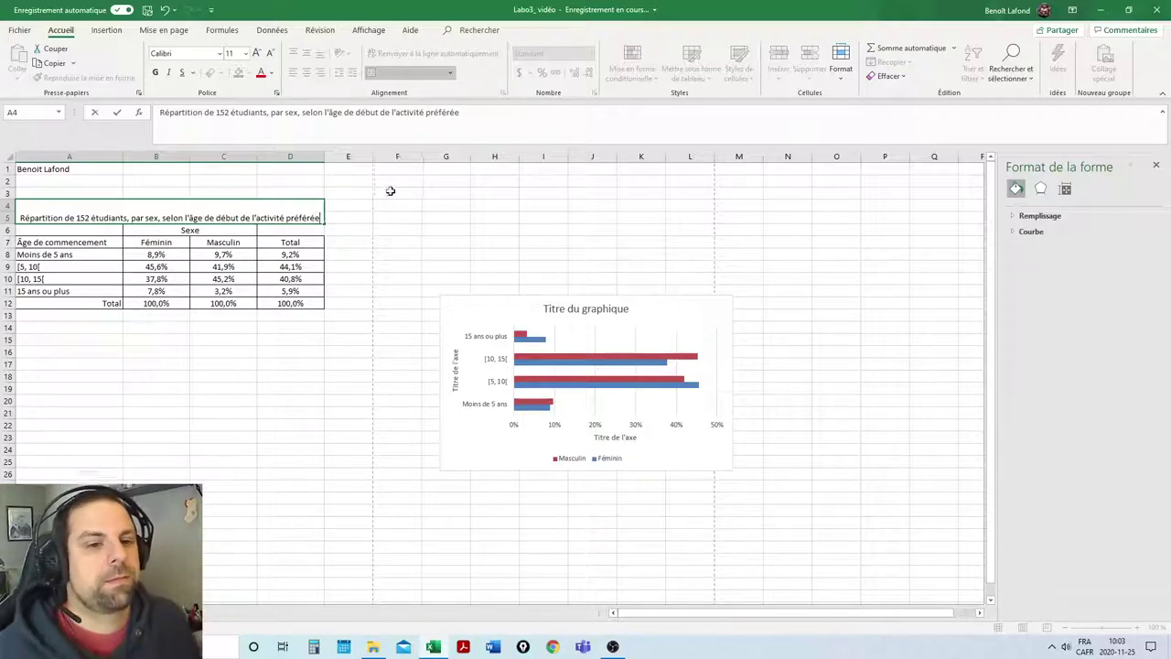
pyautogui.press('Return')
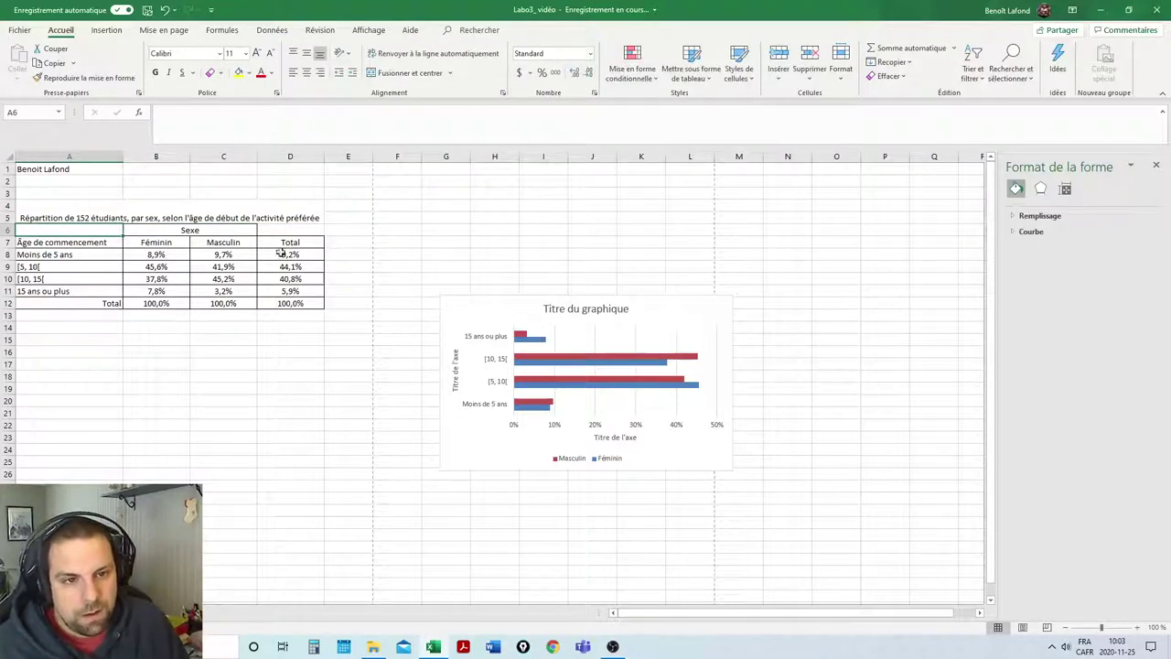
pyautogui.click(158, 217)
pyautogui.click(295, 112)
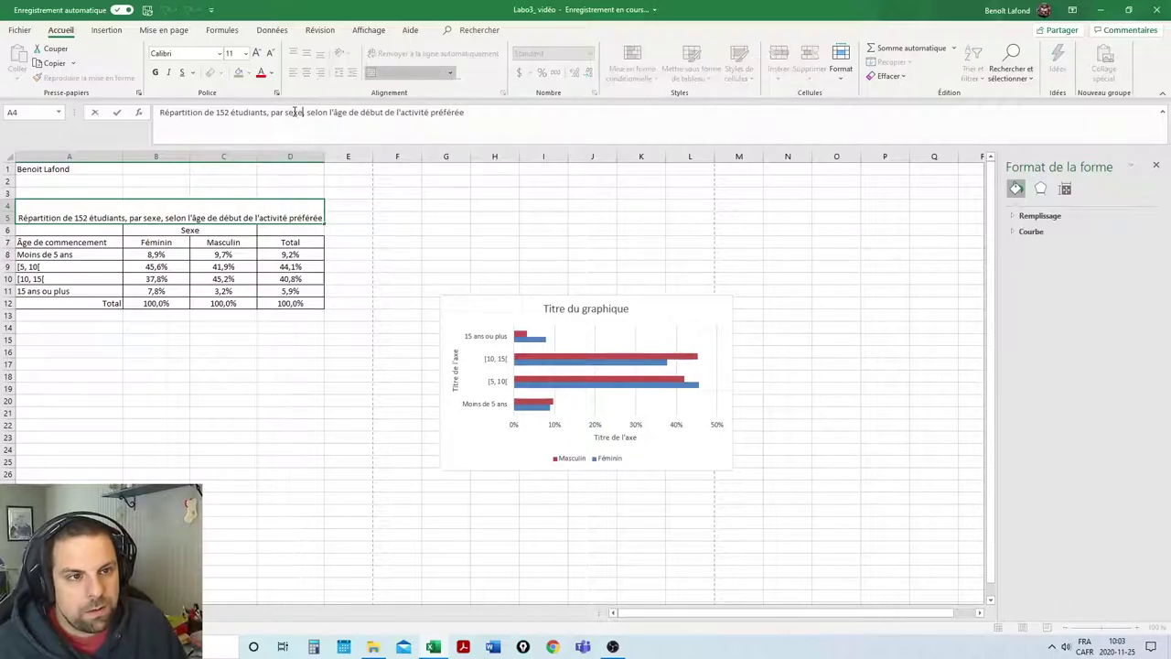
pyautogui.press('Return')
# - Align the table title vertically to the middle of its merged cell A4:D5
pyautogui.click(276, 216)
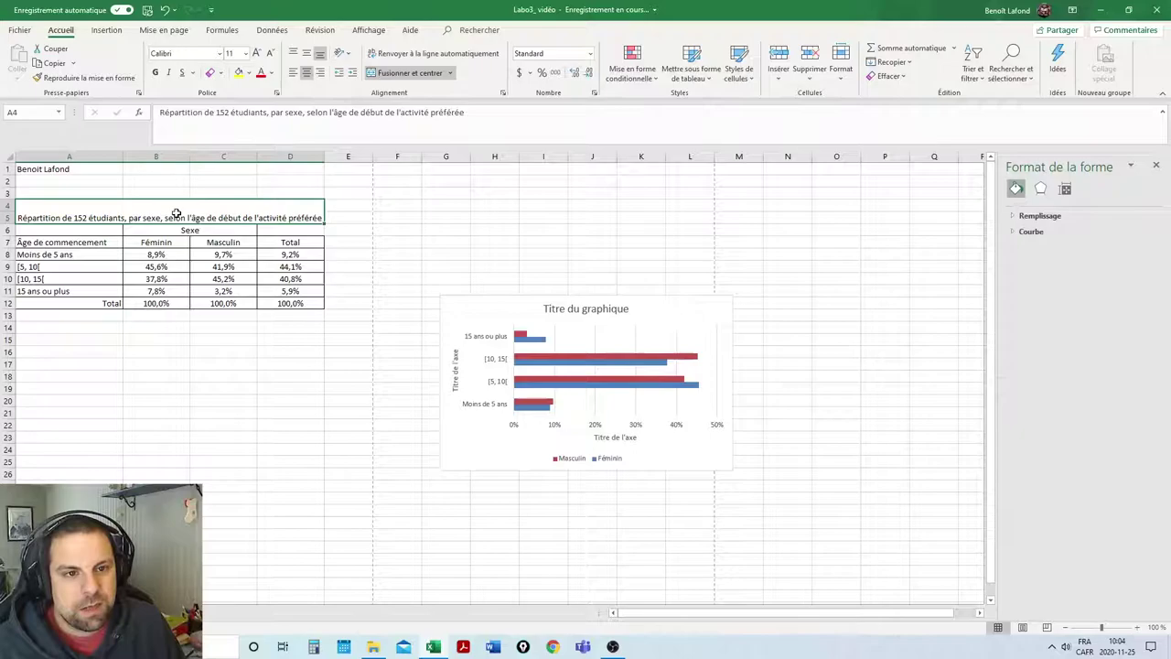
pyautogui.click(305, 57)
pyautogui.click(395, 216)
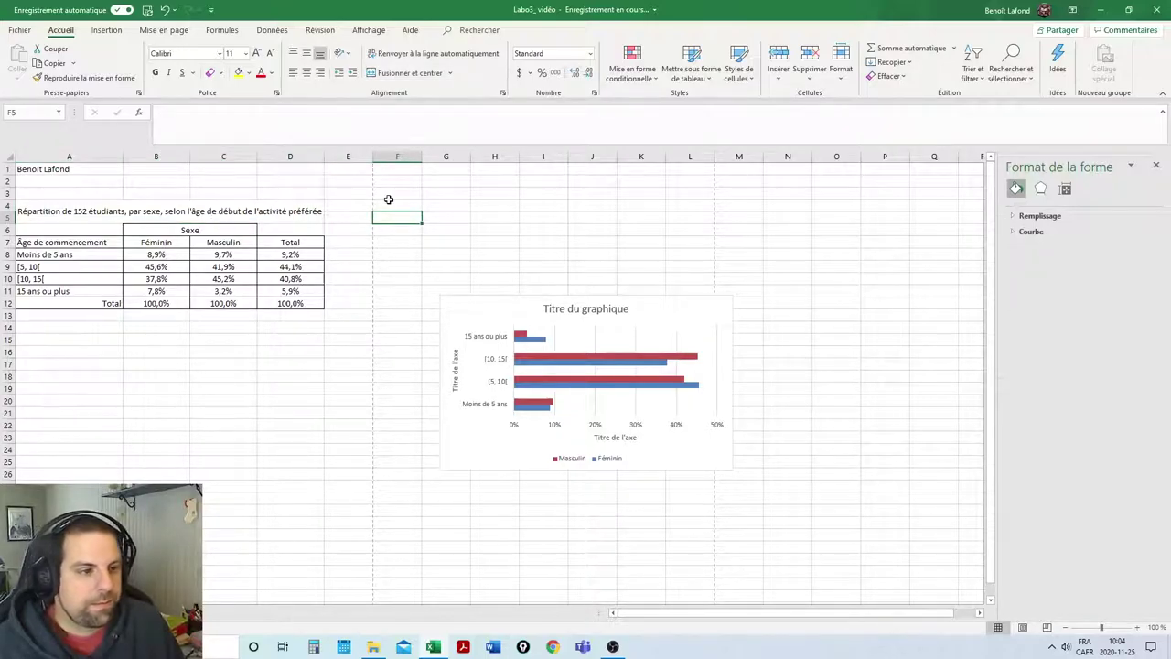
# - Copy the table title's text from the merged cell and paste it over the chart title's placeholder text
pyautogui.click(145, 216)
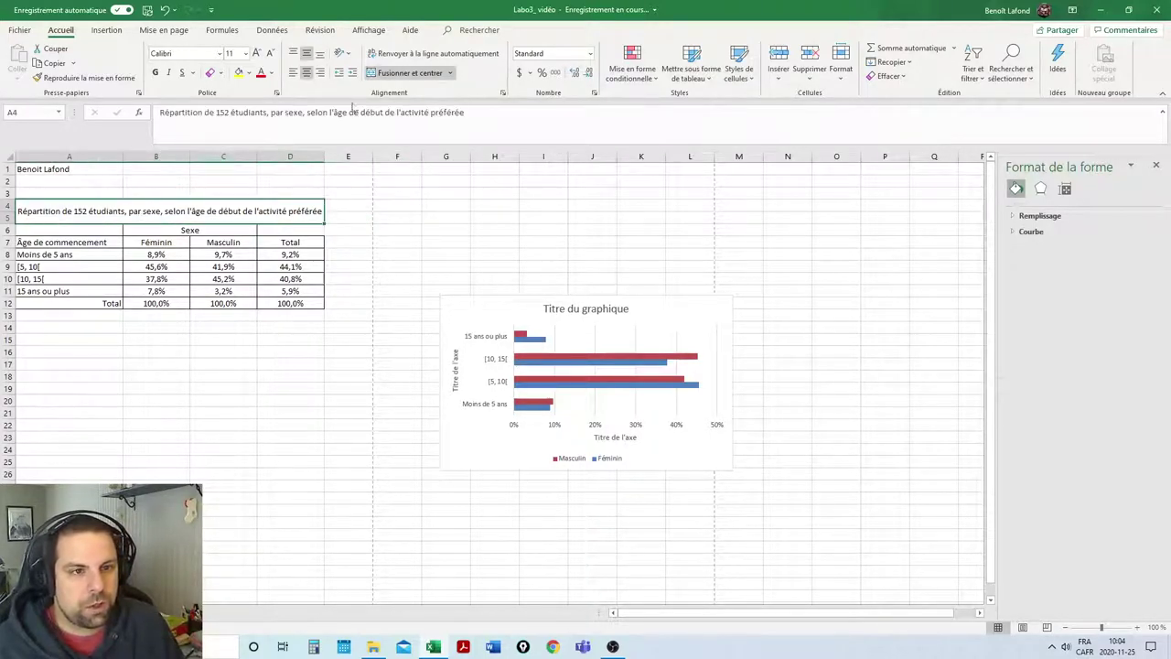
pyautogui.moveTo(494, 111); pyautogui.dragTo(125, 106)
pyautogui.hotkey('ctrl', 'c')
pyautogui.press('Escape')
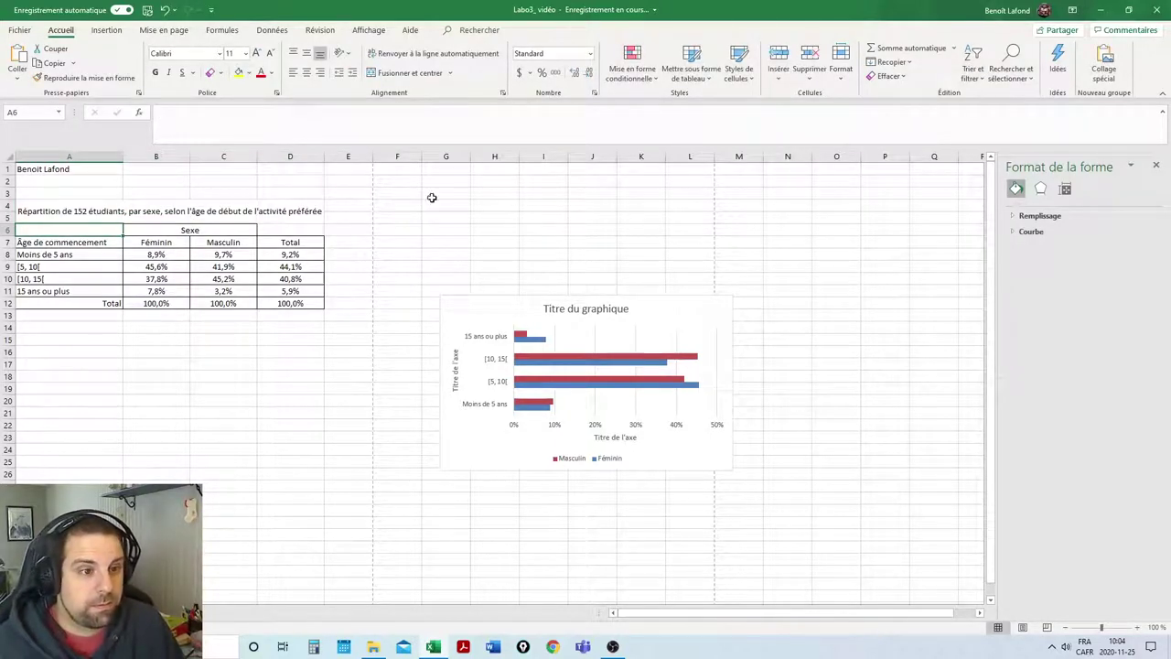
pyautogui.click(573, 308)
pyautogui.moveTo(628, 309); pyautogui.dragTo(525, 309)
pyautogui.hotkey('ctrl', 'v')
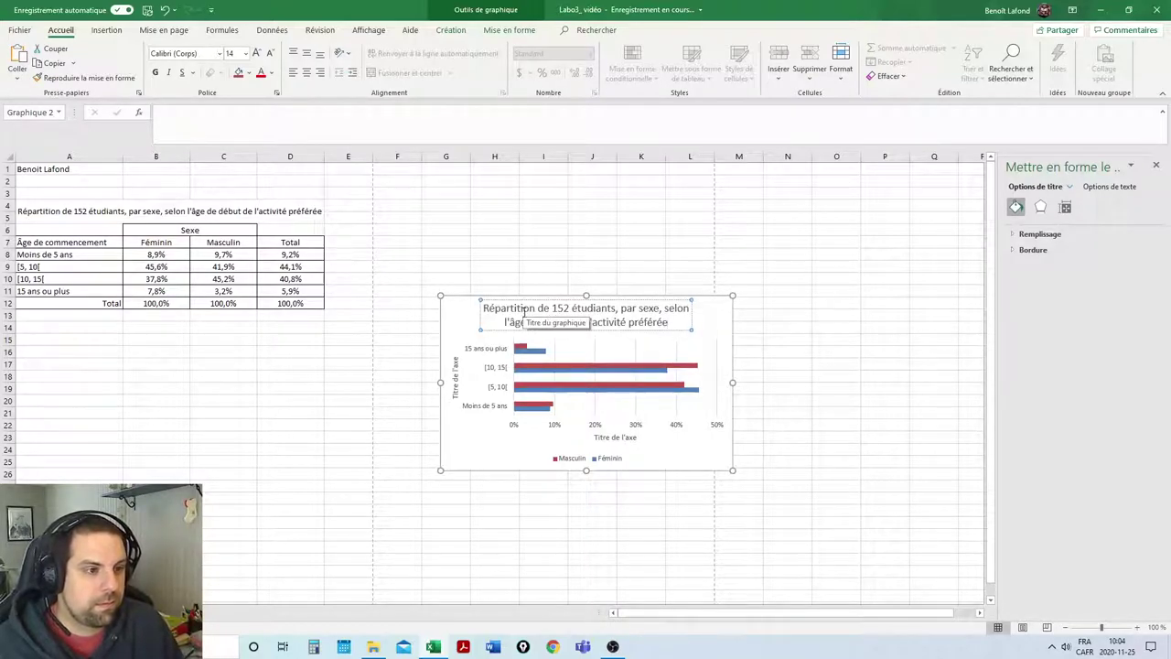
# - Replace the horizontal axis title placeholder of the bar chart with "Pourcentage d'étudiants"
pyautogui.click(607, 437)
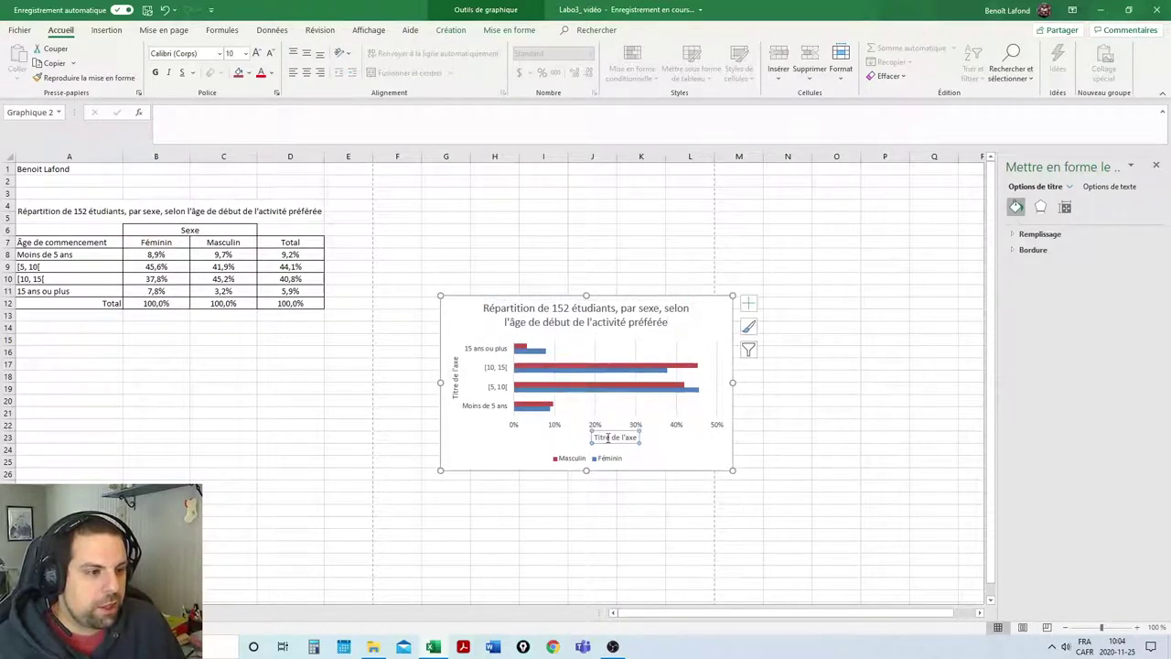
pyautogui.tripleClick(607, 439)
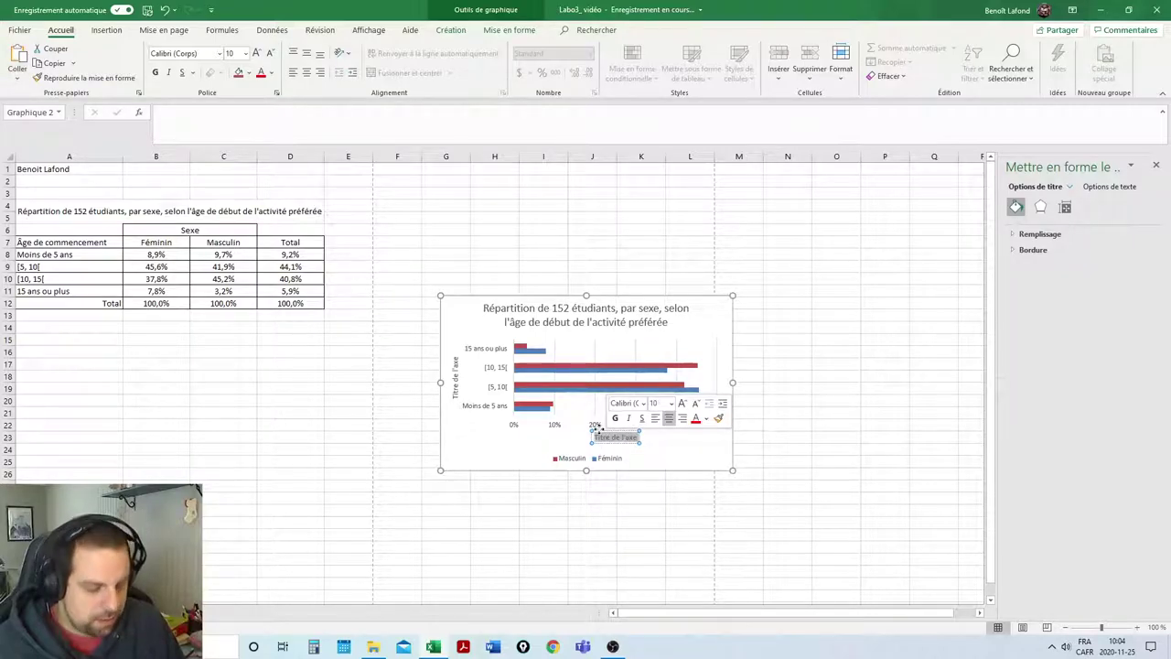
pyautogui.write("Pourcentage d'étudiant")
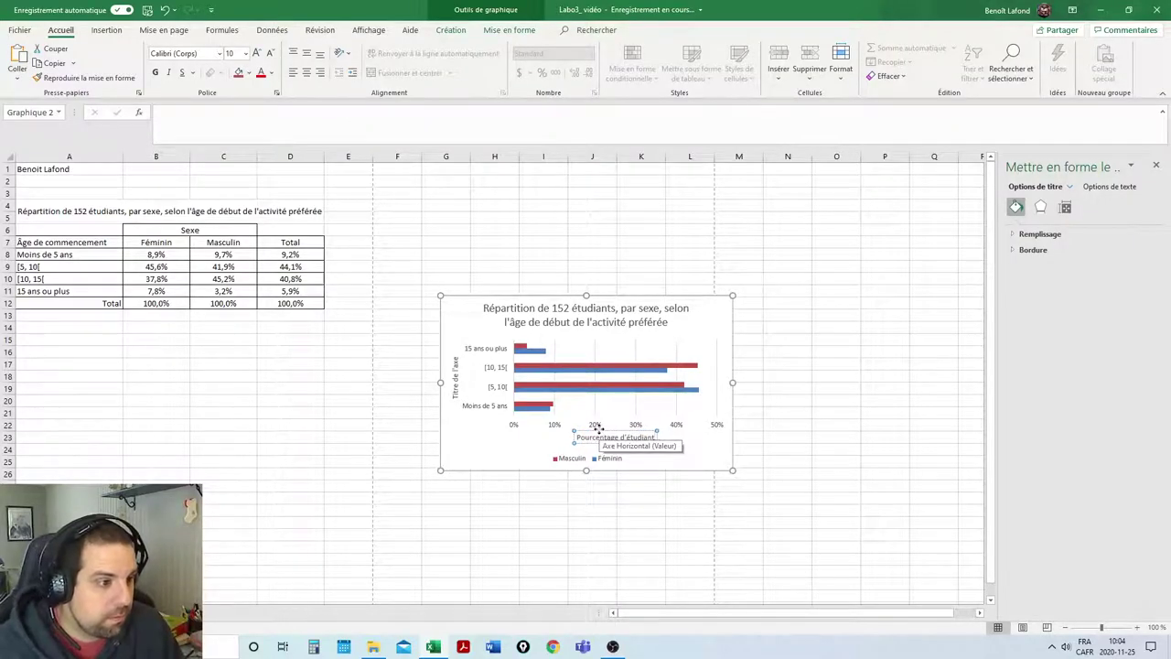
pyautogui.write('s')
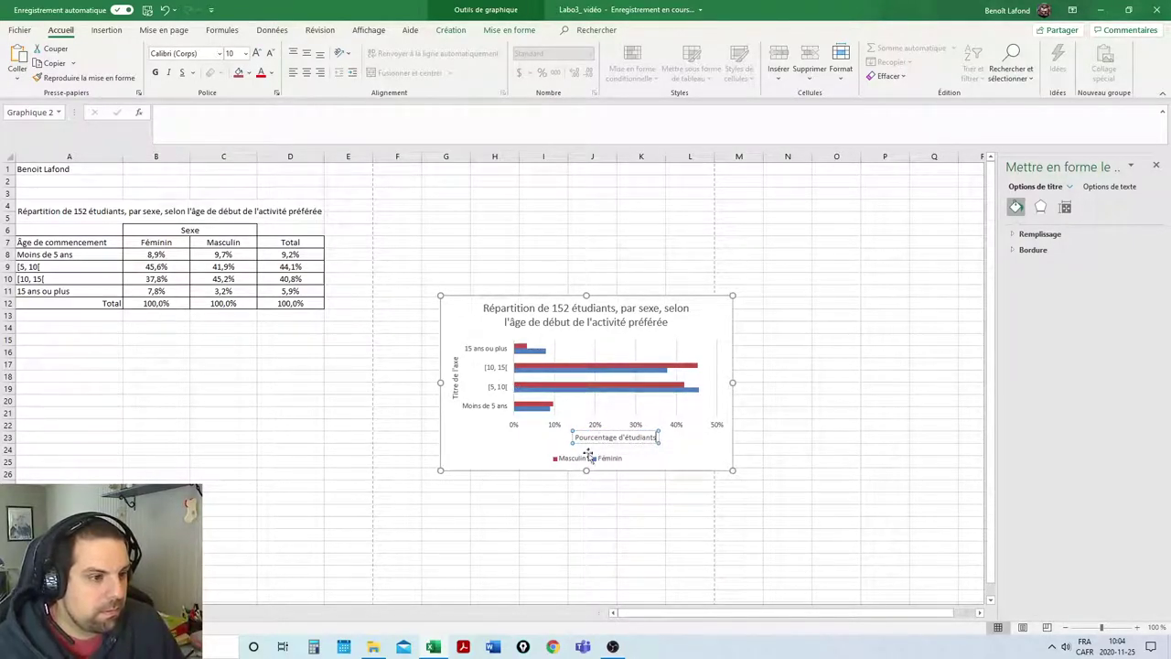
# - Replace the vertical axis title placeholder of the bar chart with "Âge de commencement"
pyautogui.click(458, 377)
pyautogui.tripleClick(457, 377)
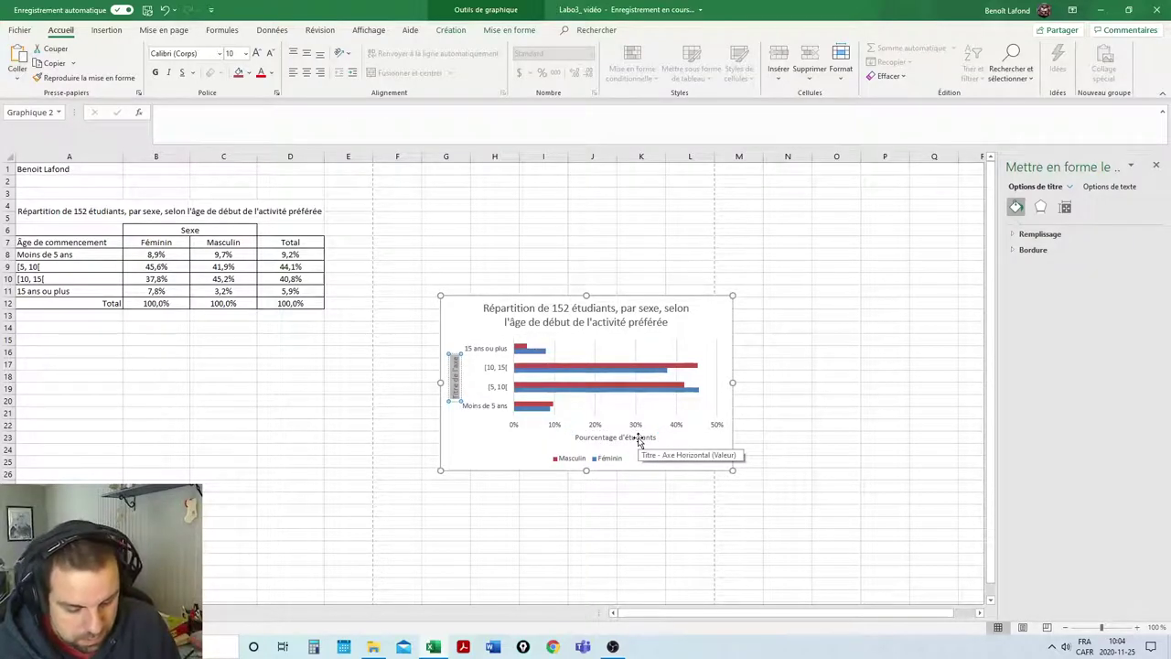
pyautogui.write('Âge de comm')
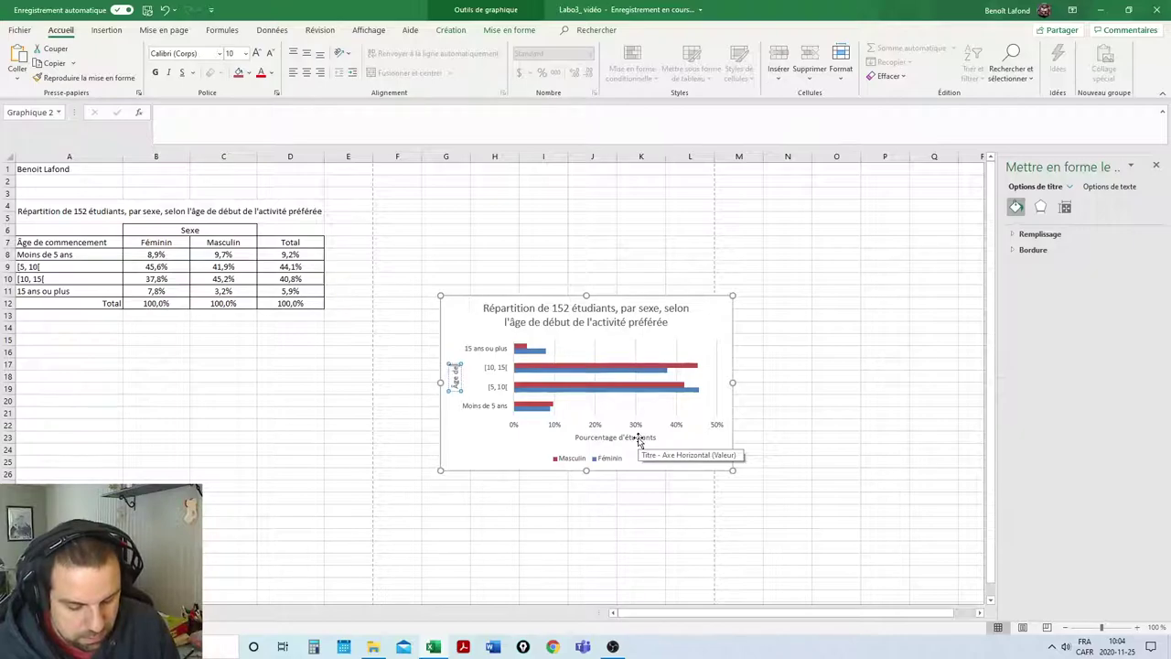
pyautogui.write('ement')
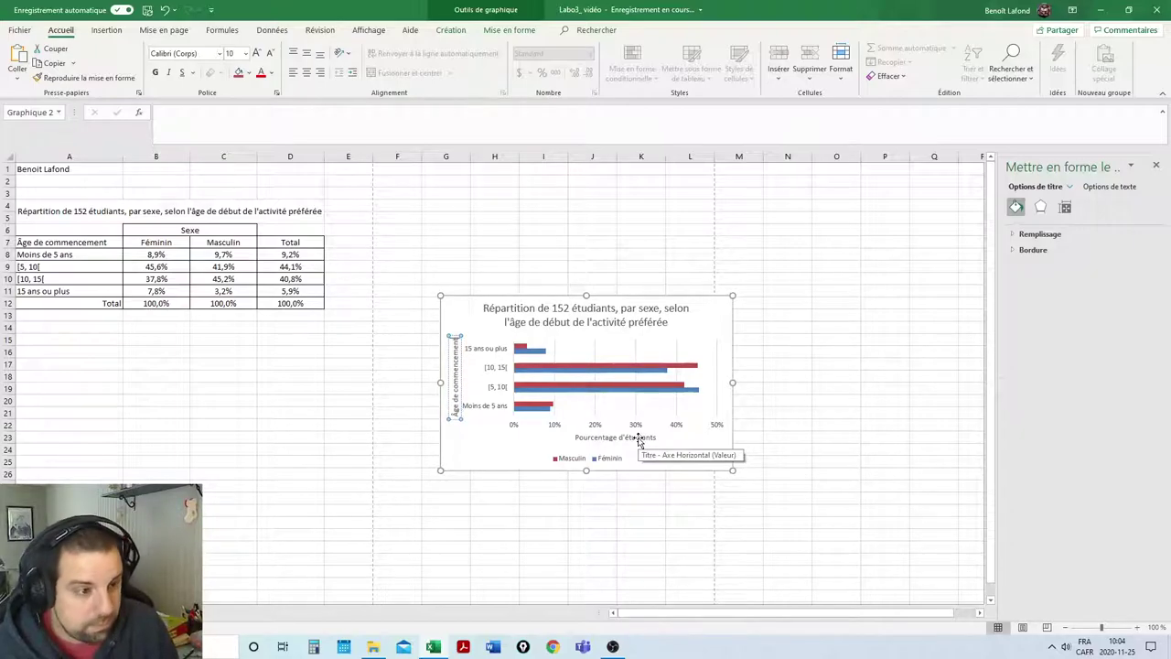
pyautogui.click(797, 267)
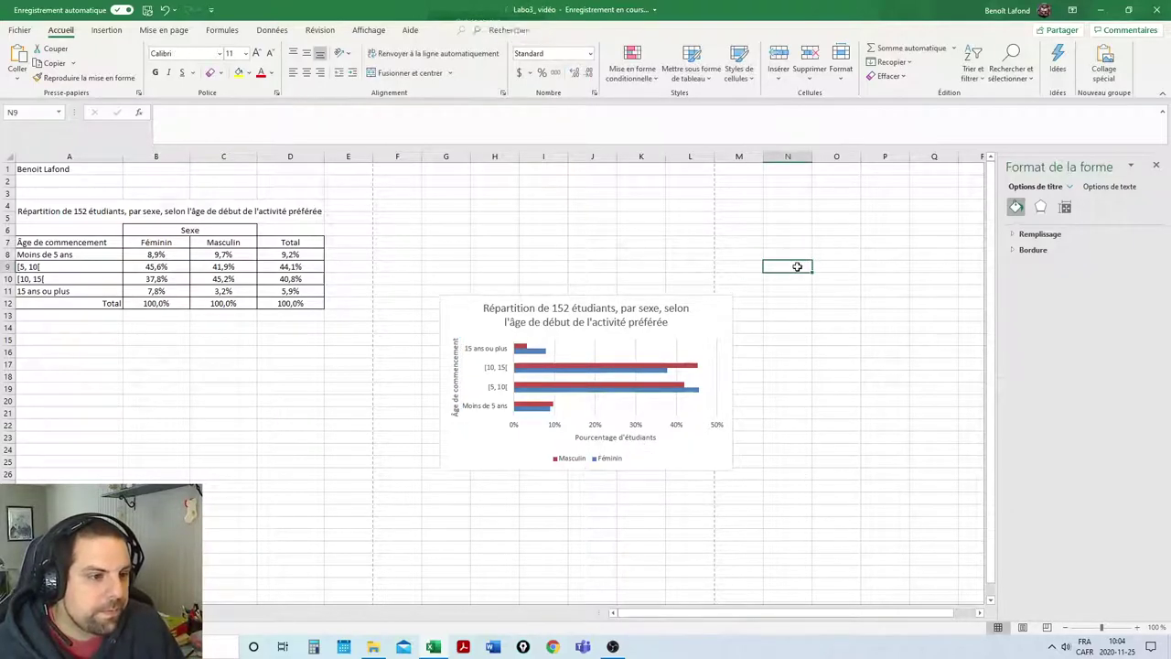
# - Move the bar chart directly below the percentage table, aligned with column A and starting around row 13
pyautogui.moveTo(728, 309); pyautogui.dragTo(282, 325)
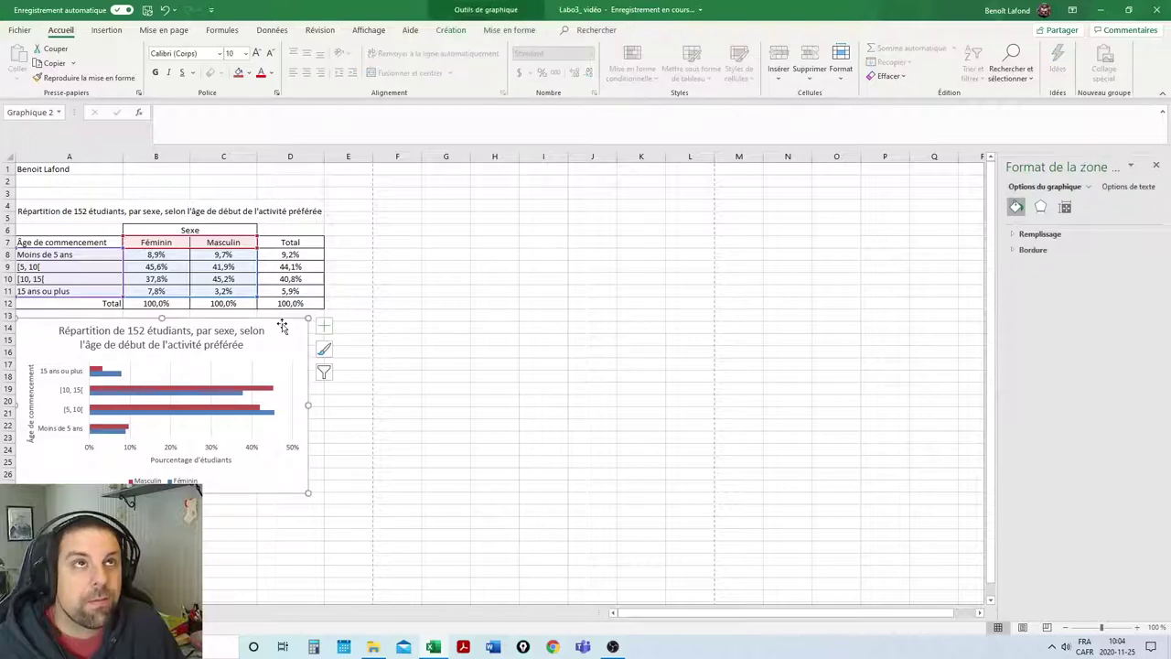